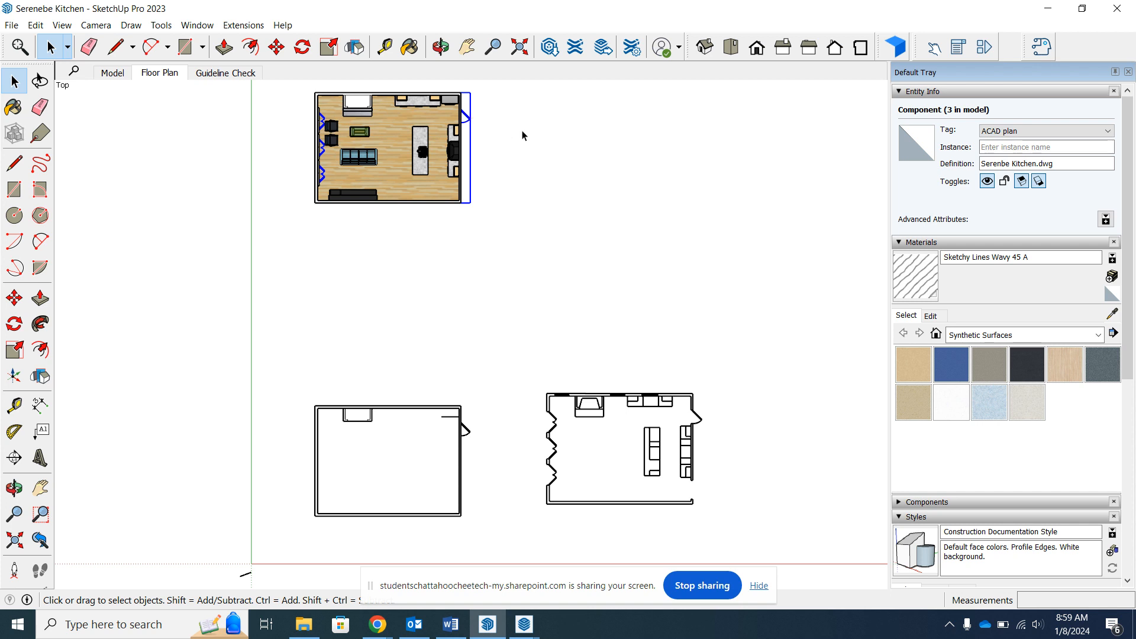
# Copy the ACAD plan component from the furnished floor plan about 43' 5" along the red axis into empty space beside it.
pyautogui.click(486, 129)
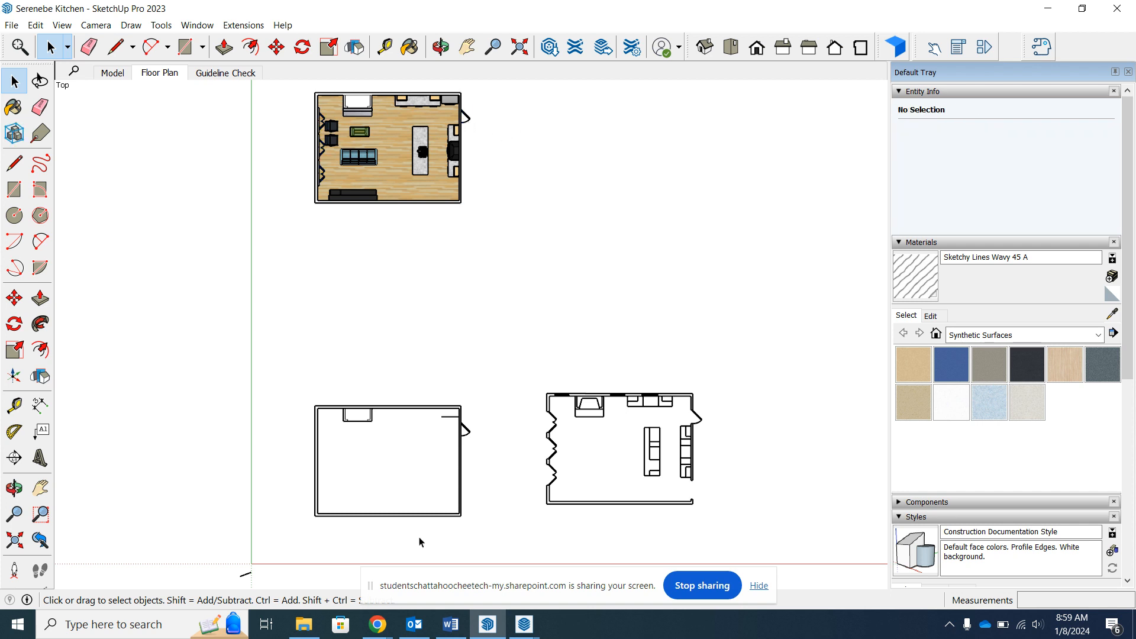
pyautogui.click(467, 120)
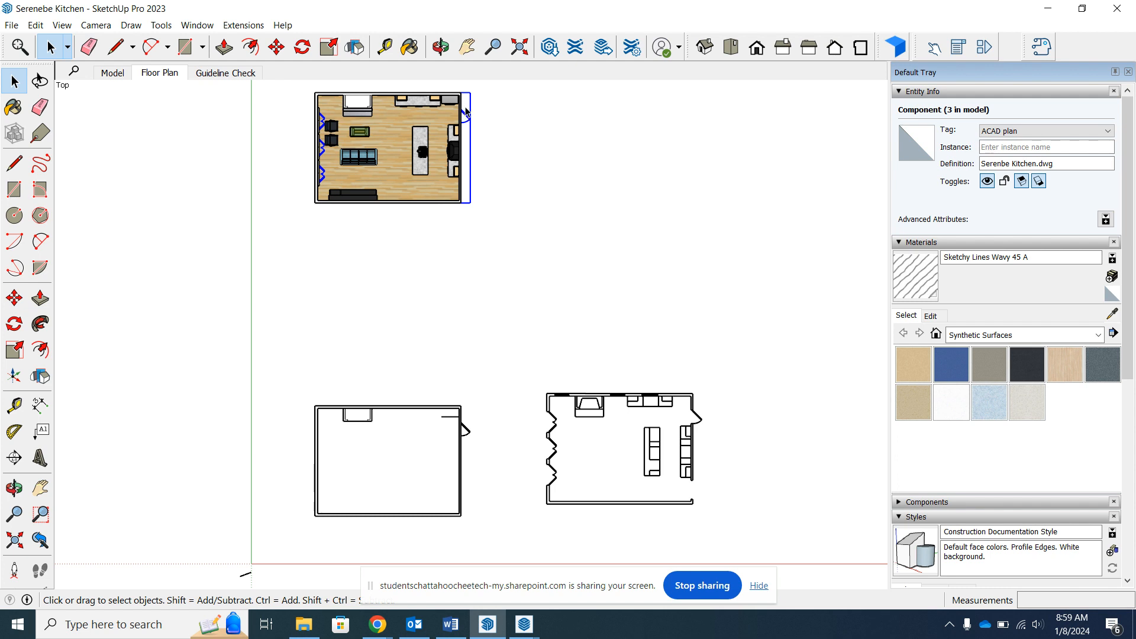
pyautogui.click(276, 48)
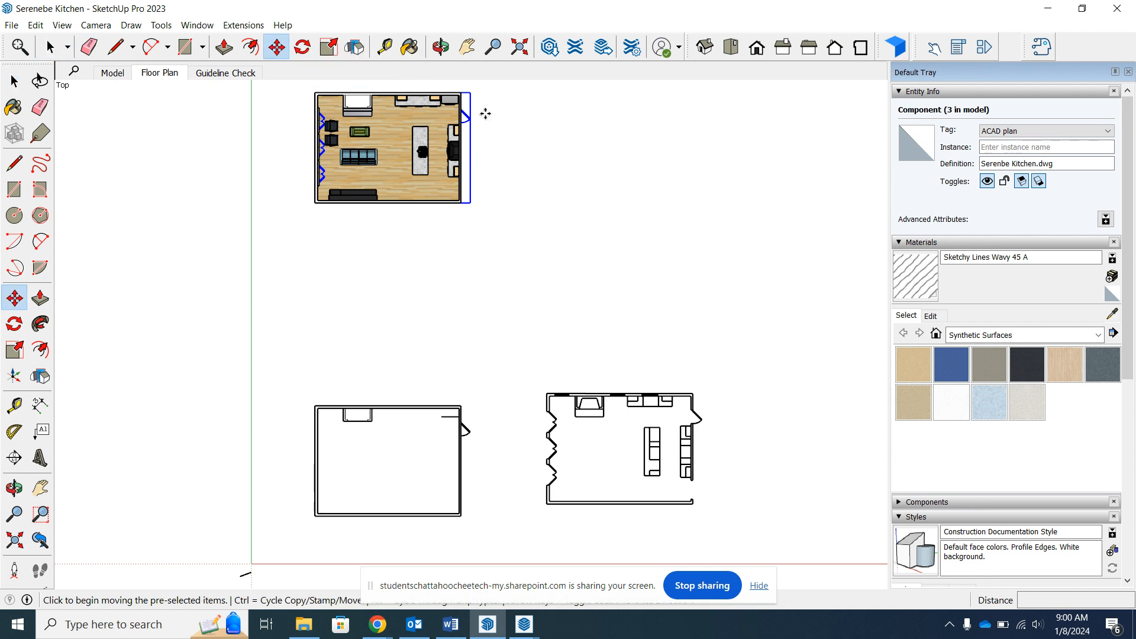
pyautogui.press('ctrl')
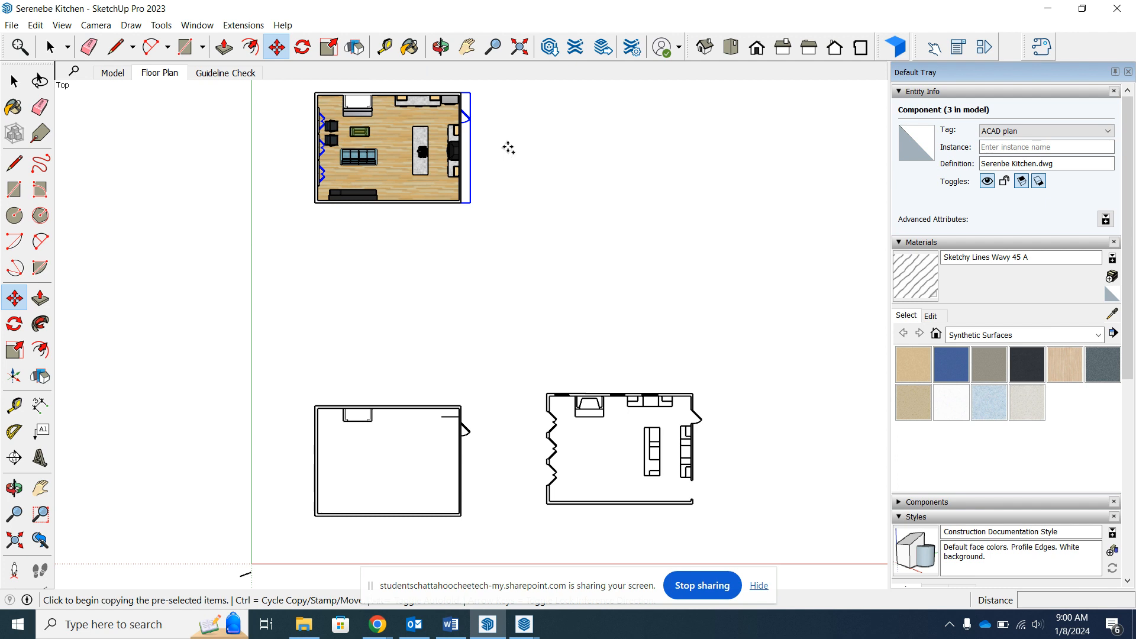
pyautogui.click(471, 165)
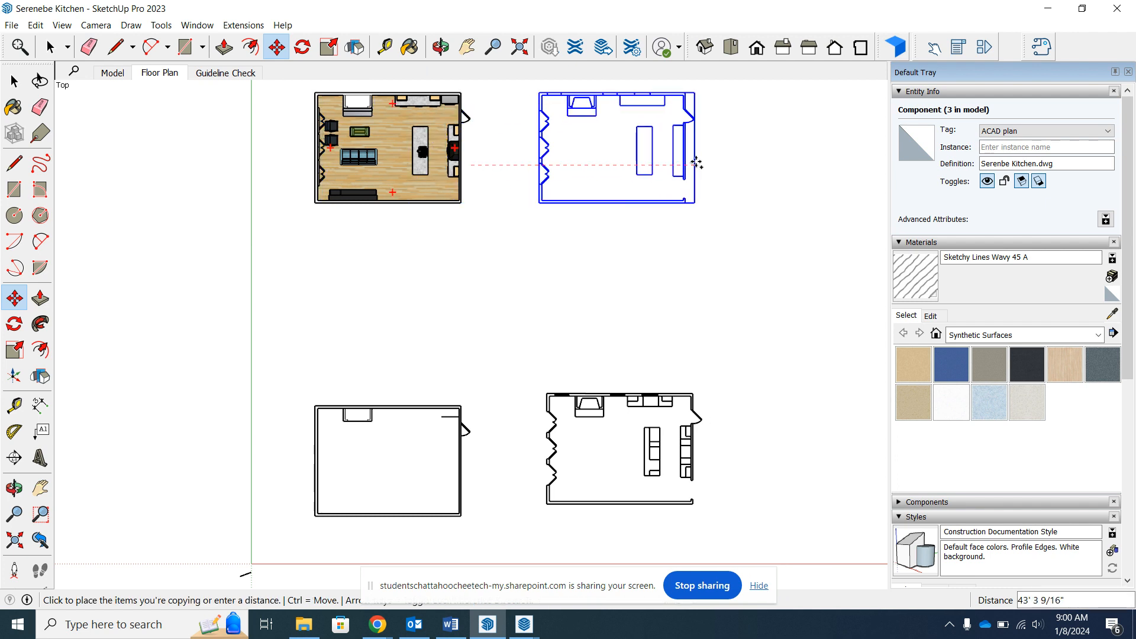
pyautogui.click(696, 162)
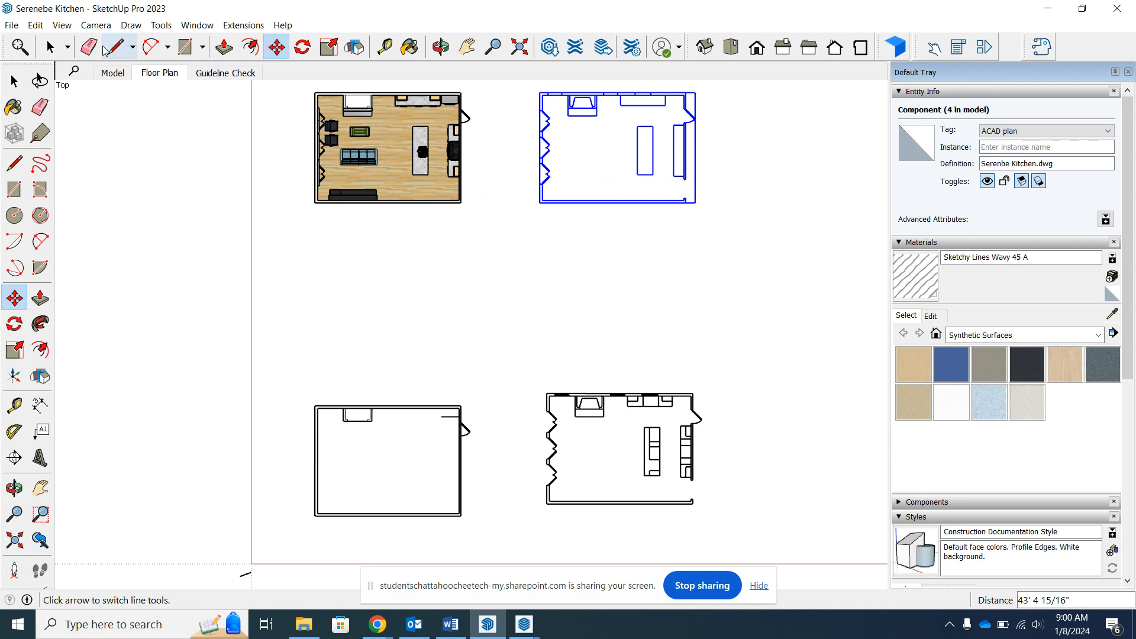
pyautogui.click(51, 47)
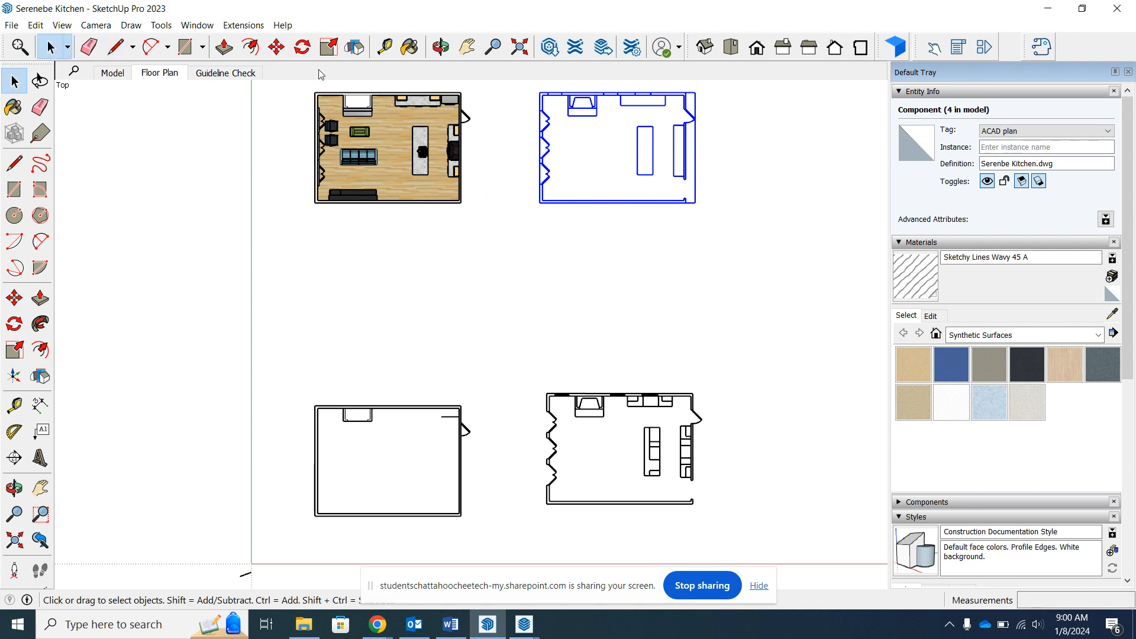
pyautogui.click(617, 218)
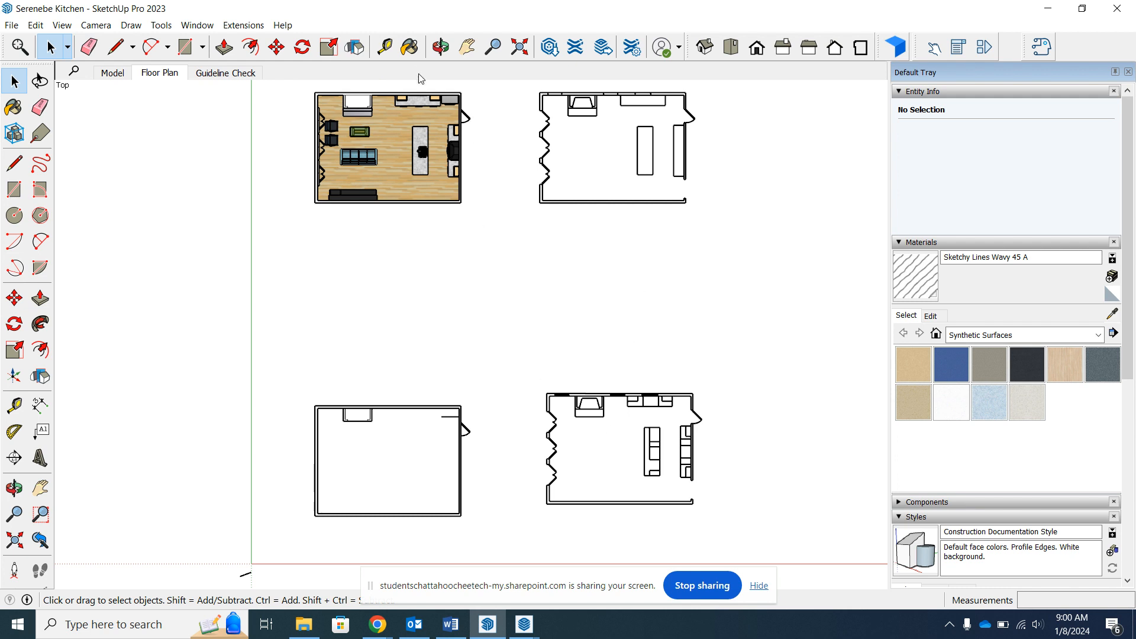
# Frame the separate line-drawing kitchen plan with the cabinets in the view and add a new scene from it.
pyautogui.click(493, 47)
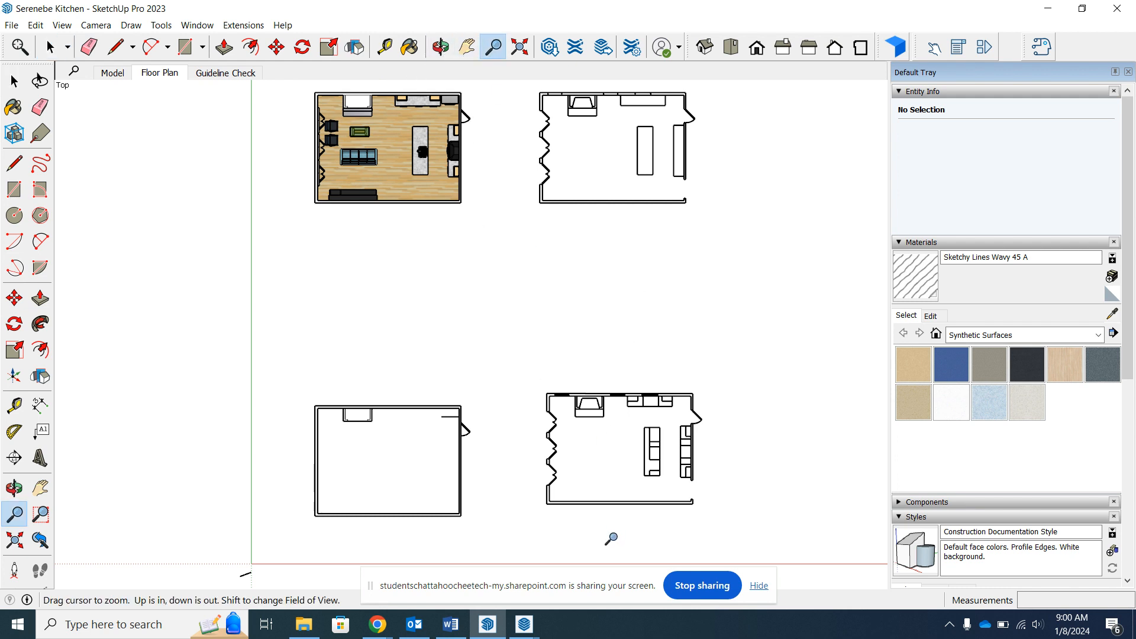
pyautogui.moveTo(611, 538); pyautogui.dragTo(580, 301)
pyautogui.click(466, 47)
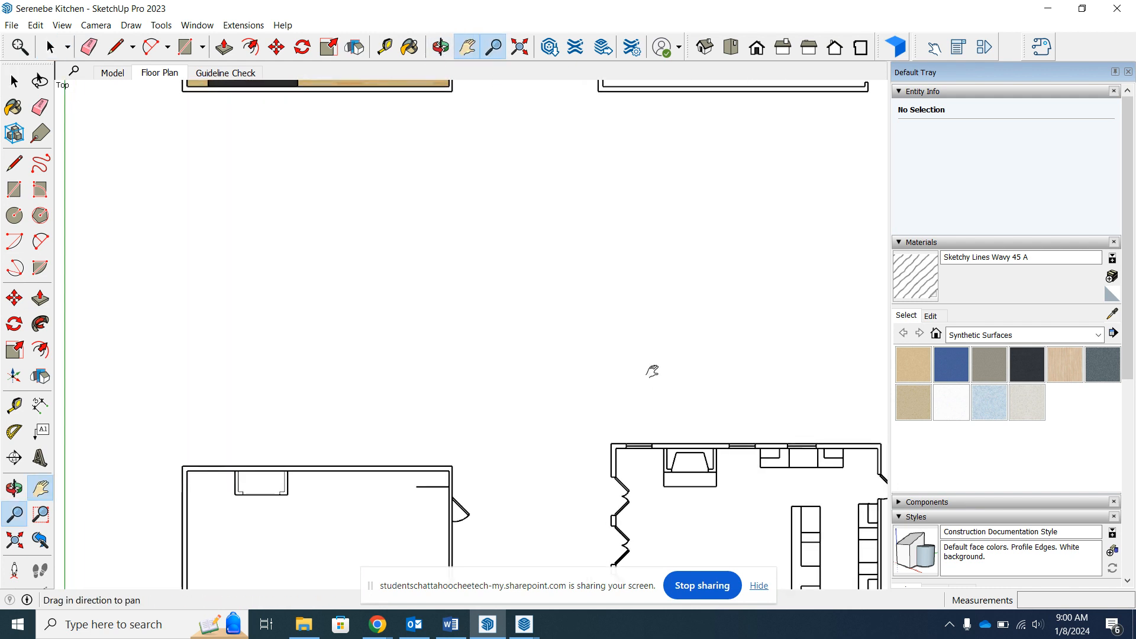
pyautogui.moveTo(763, 495); pyautogui.dragTo(527, 335)
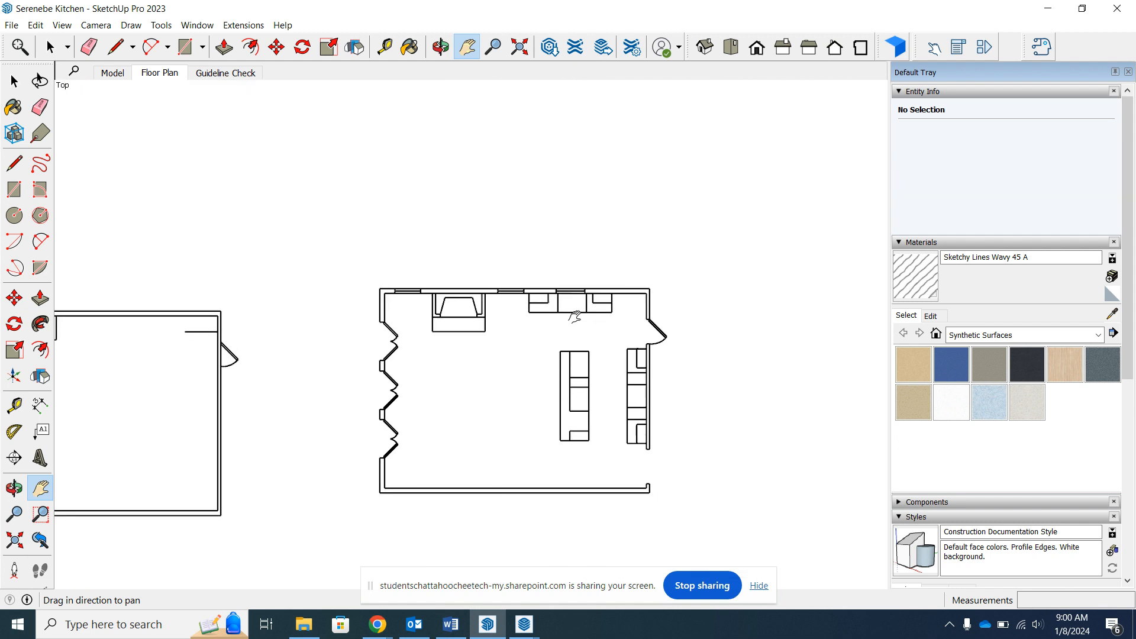
pyautogui.press('space')
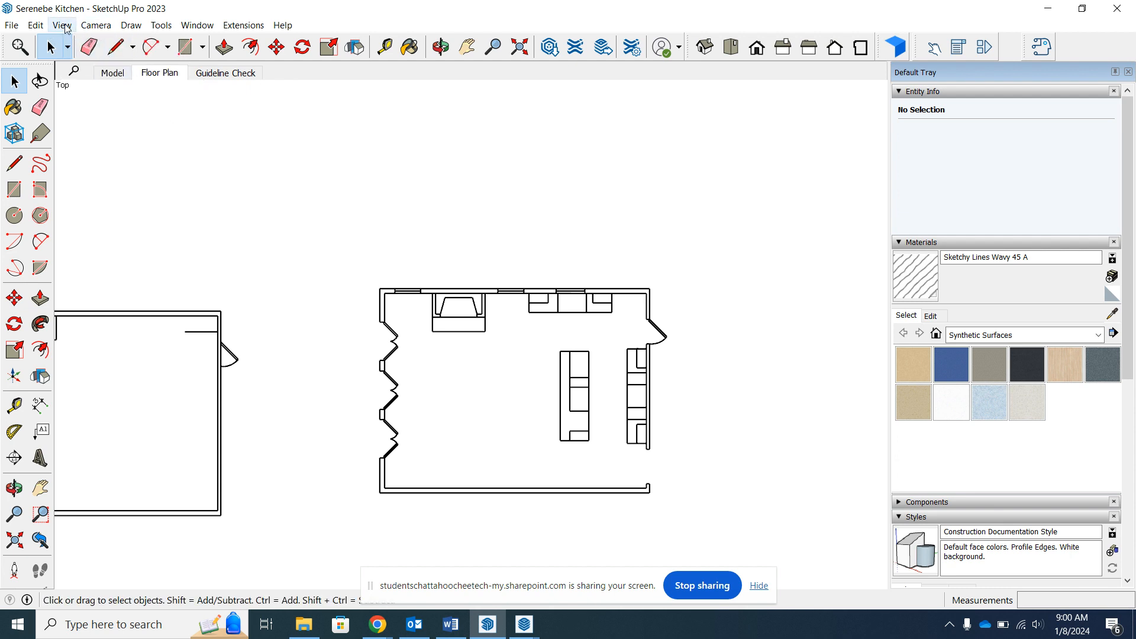
pyautogui.click(96, 26)
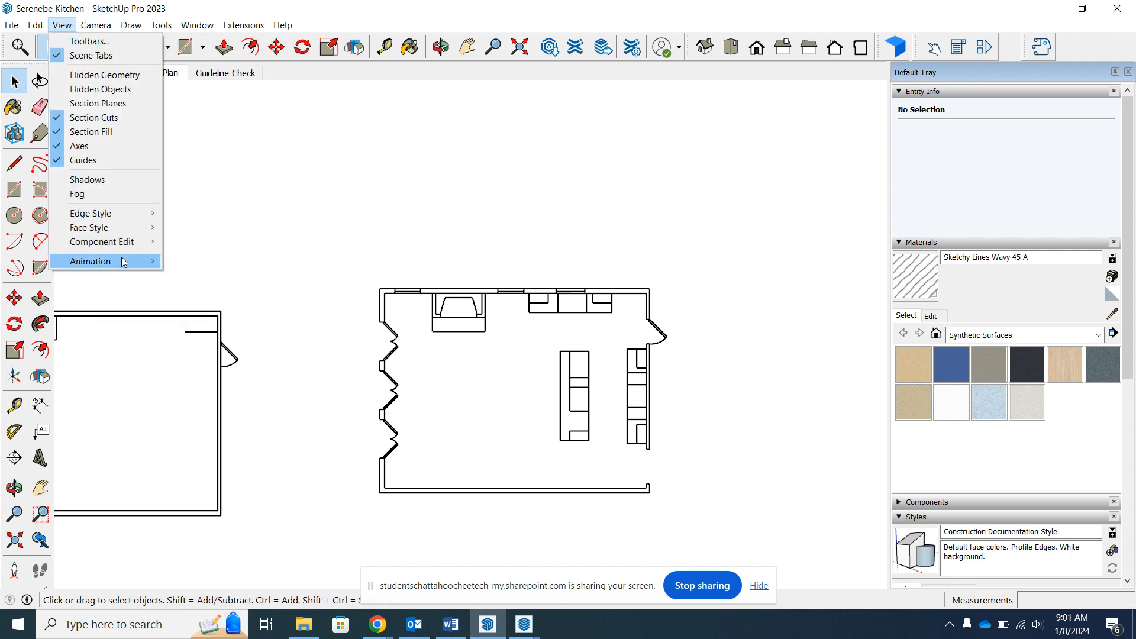
pyautogui.moveTo(124, 262)
pyautogui.click(186, 263)
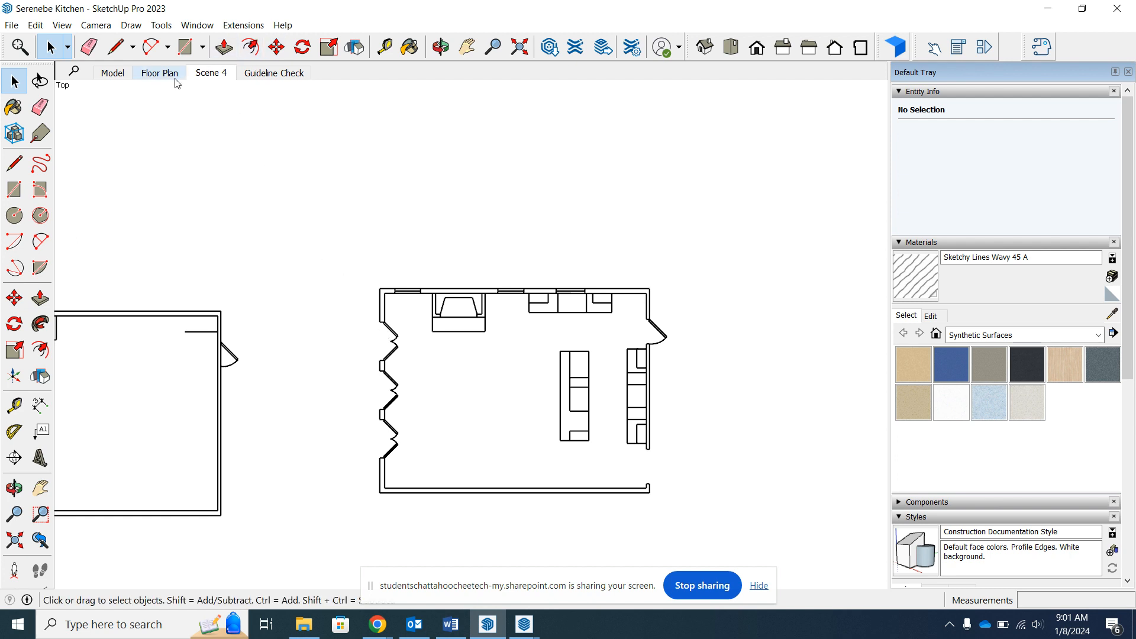
# Review the Floor Plan and Guideline Check scenes, and update the Guideline Check scene.
pyautogui.click(160, 72)
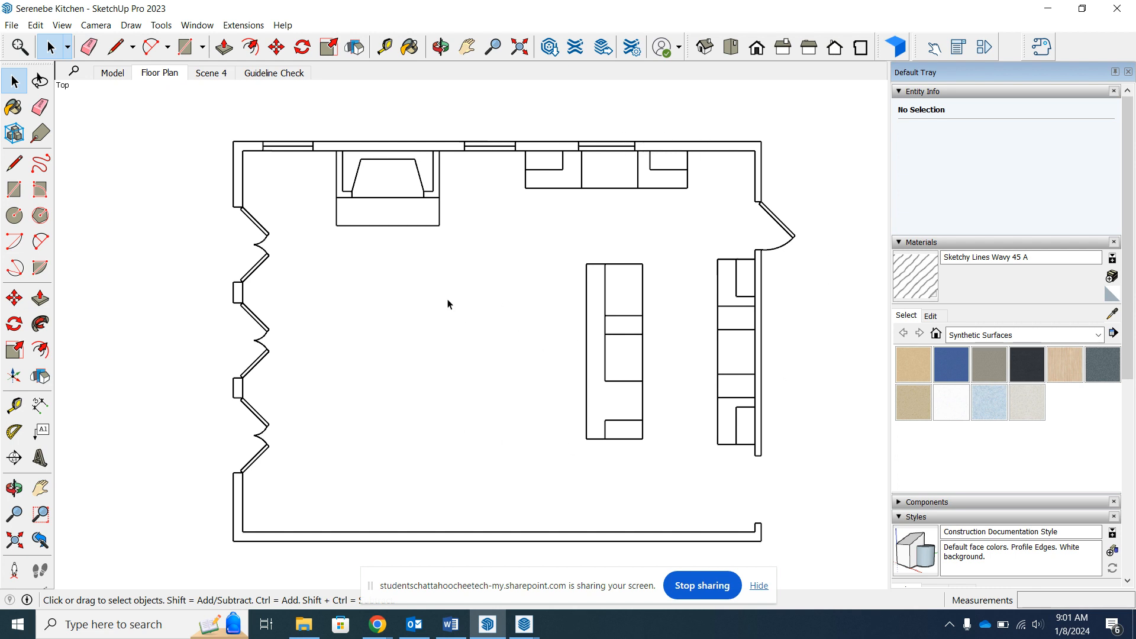
pyautogui.click(292, 76)
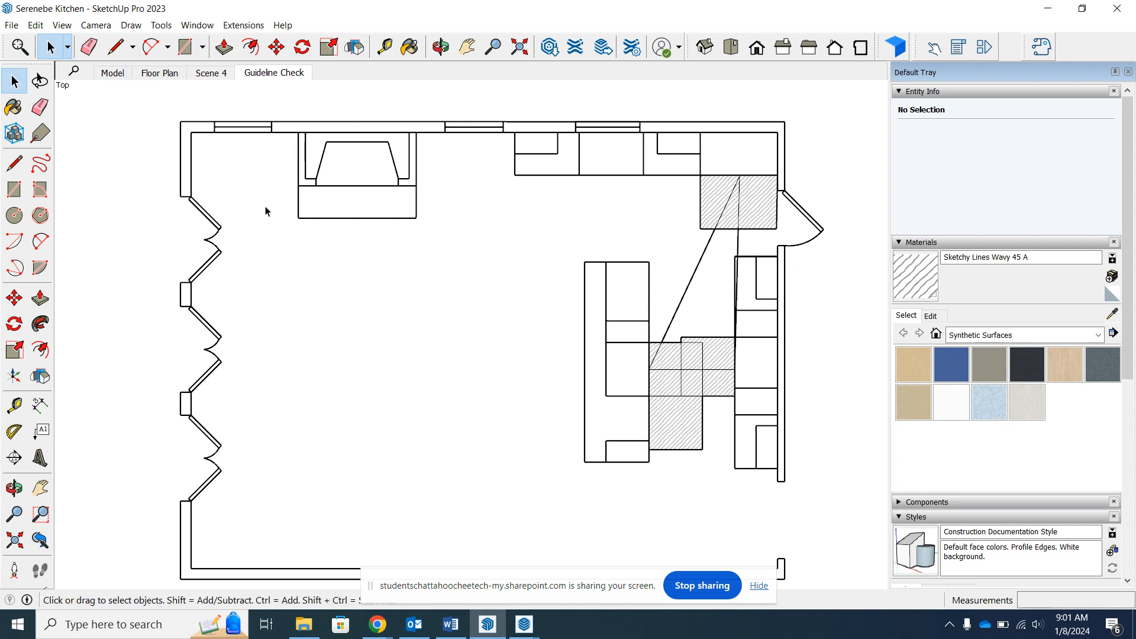
pyautogui.rightClick(282, 82)
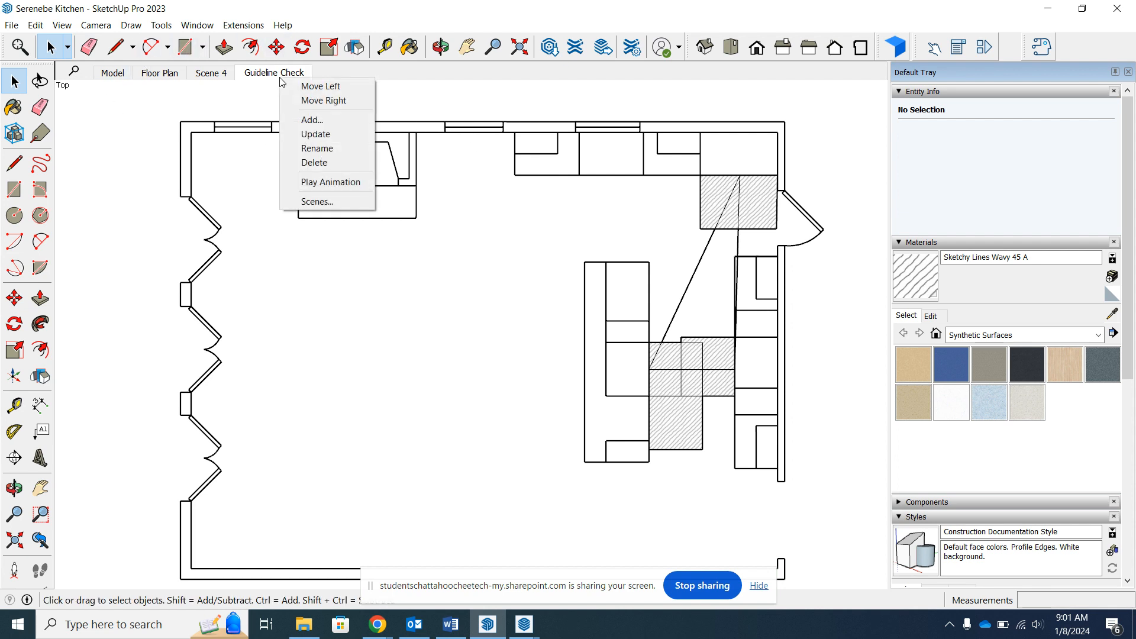
pyautogui.click(310, 138)
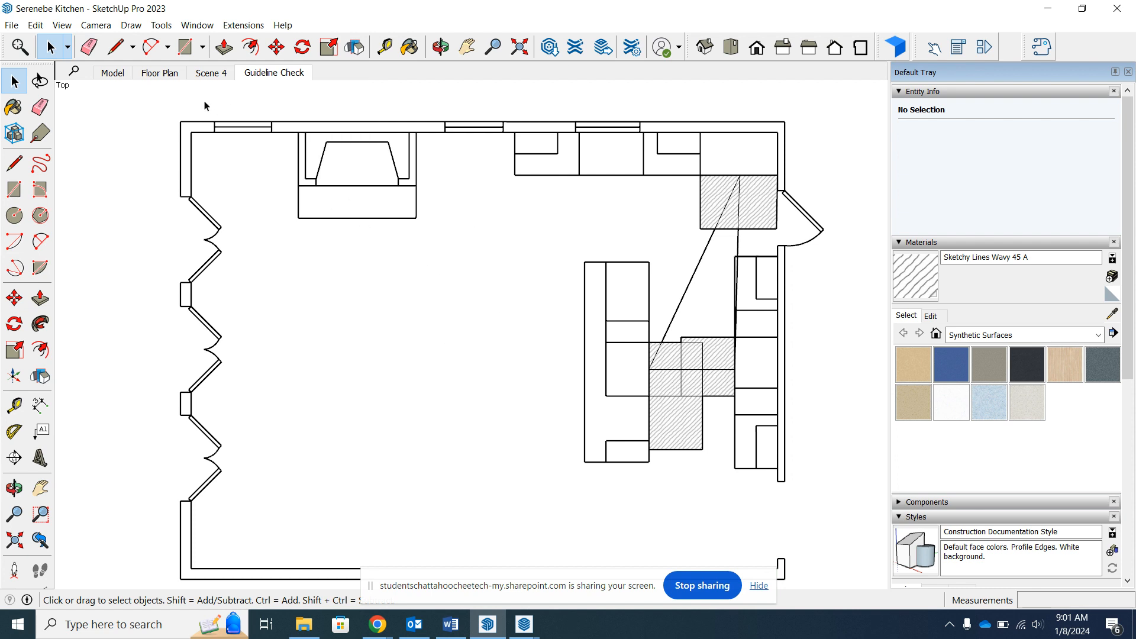
# Save the kitchen model and send it to LayOut.
pyautogui.click(11, 25)
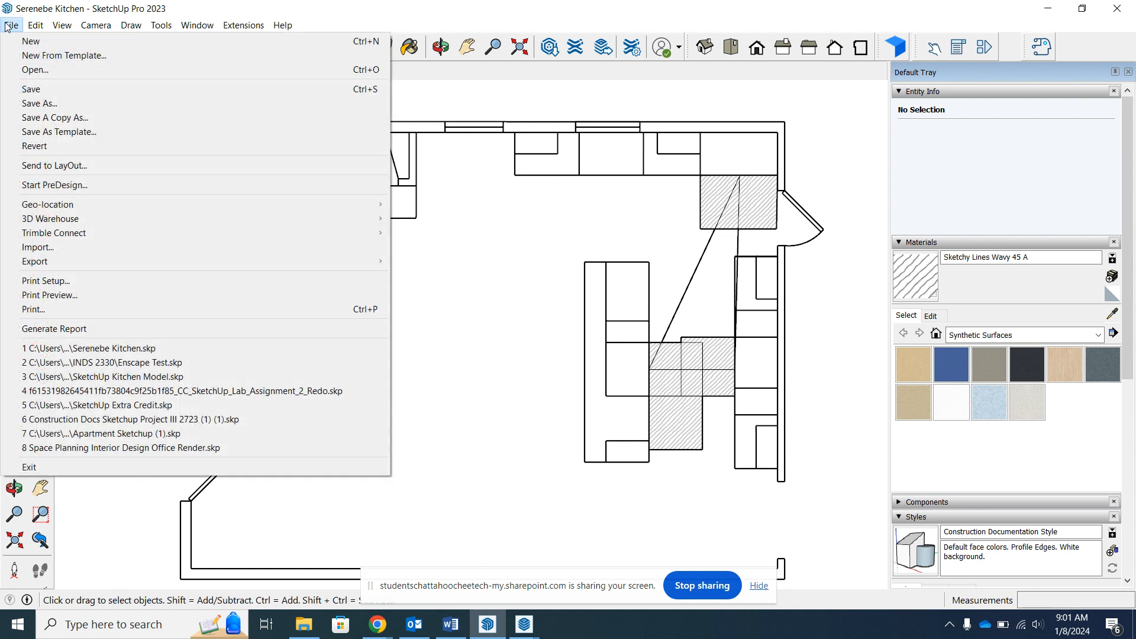
pyautogui.click(35, 91)
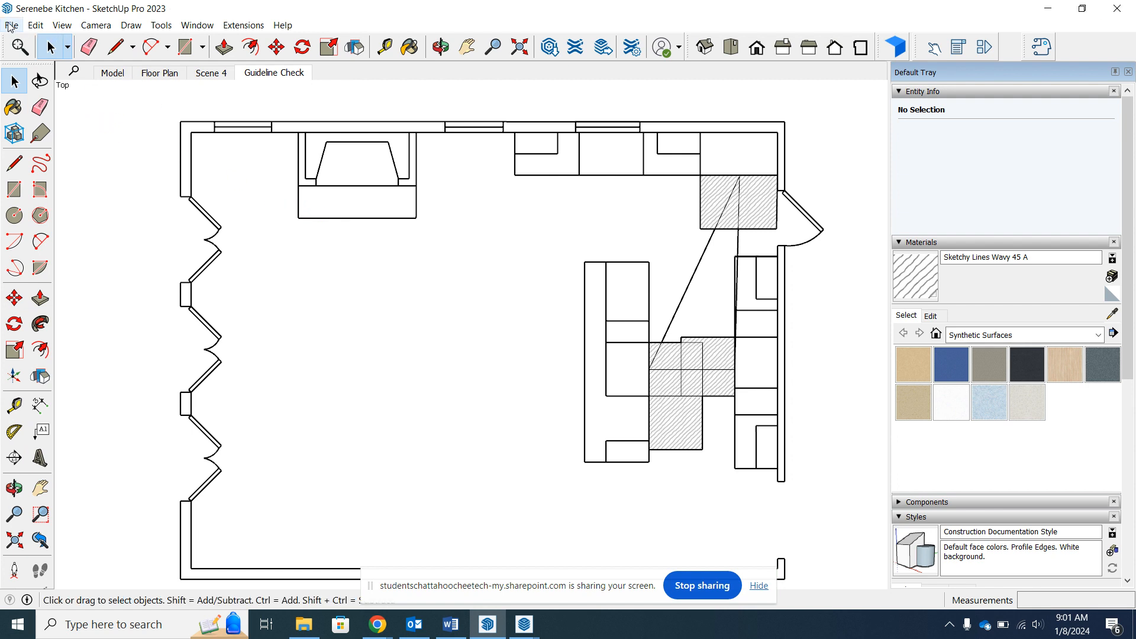
pyautogui.click(11, 25)
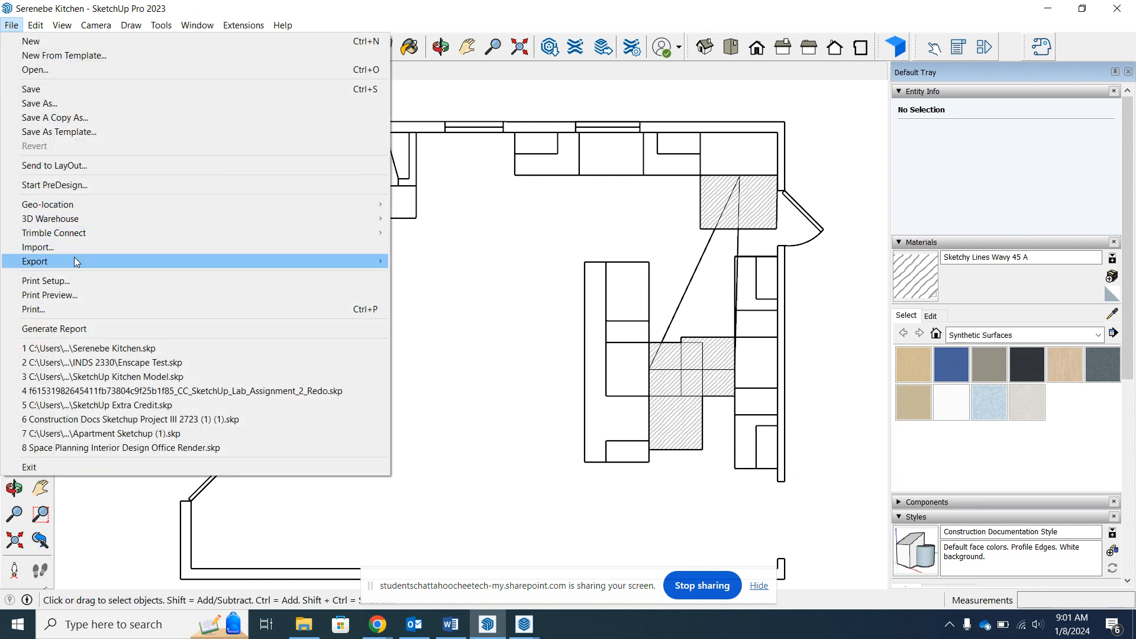
pyautogui.click(79, 169)
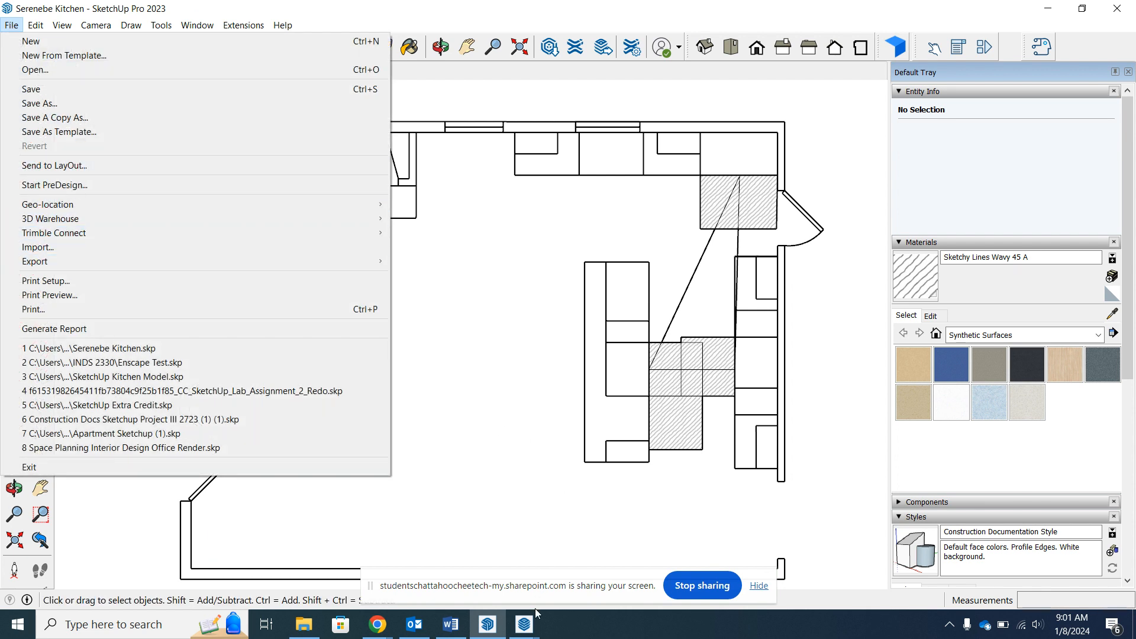
pyautogui.moveTo(525, 632)
pyautogui.click(453, 541)
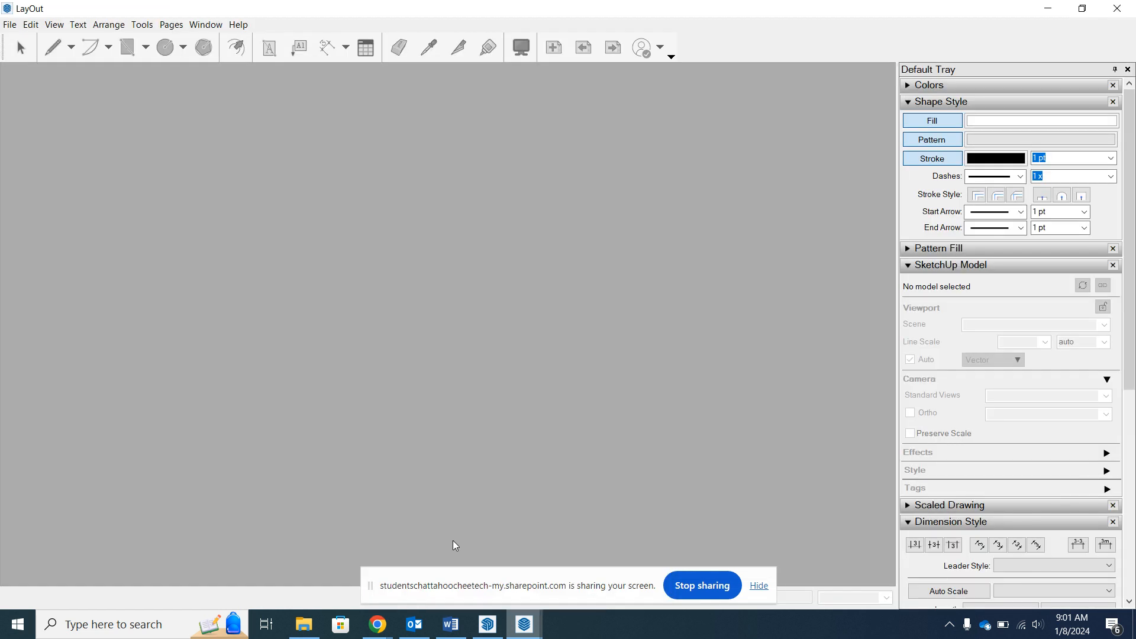
pyautogui.click(587, 570)
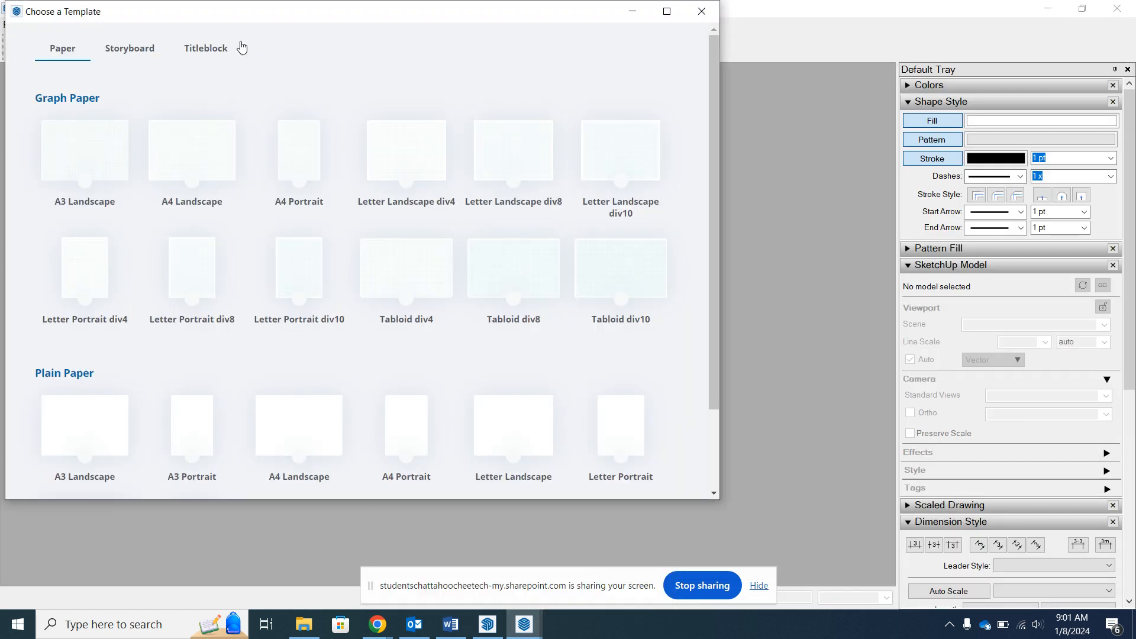
# Create the document from the Traditional Letter Landscape titleblock template and dismiss the e-mail notification.
pyautogui.click(200, 51)
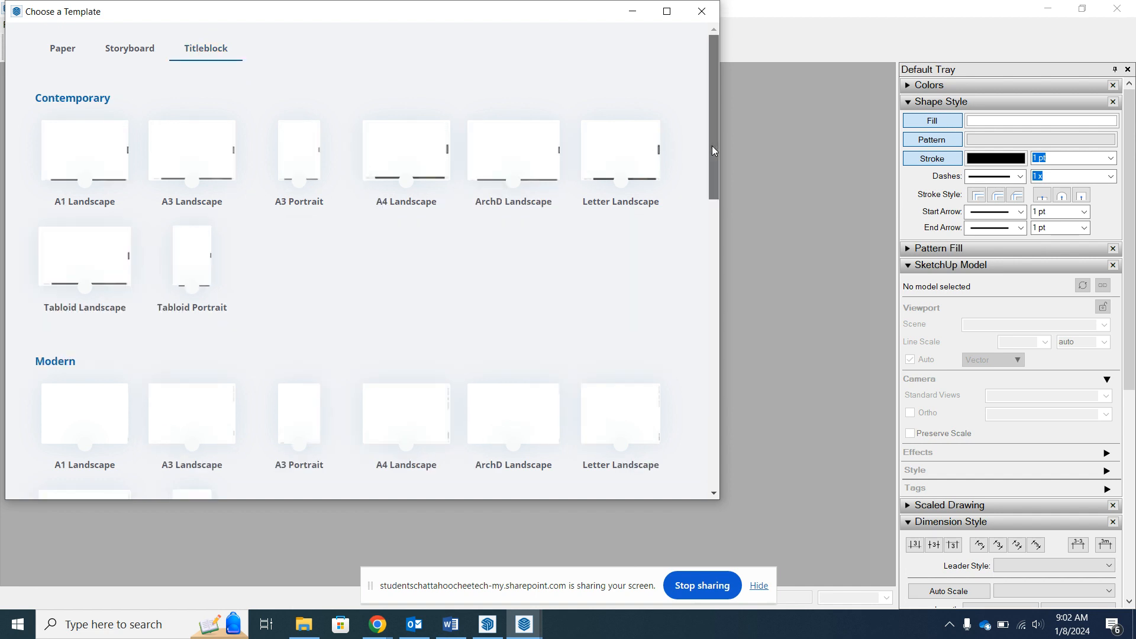
pyautogui.moveTo(711, 146); pyautogui.dragTo(736, 438)
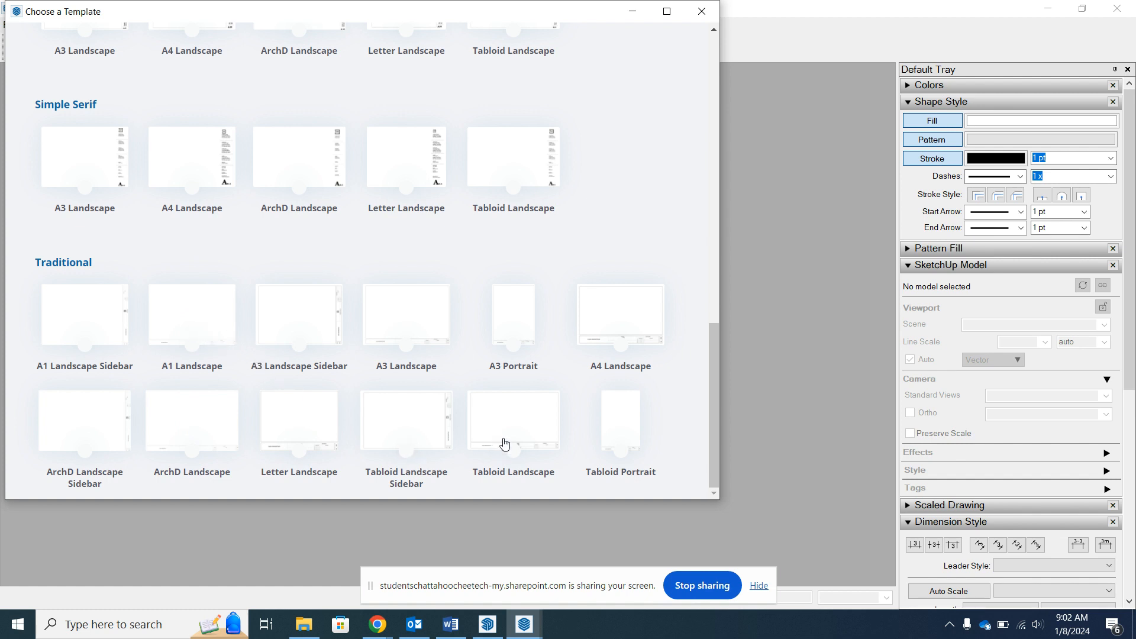
pyautogui.click(308, 423)
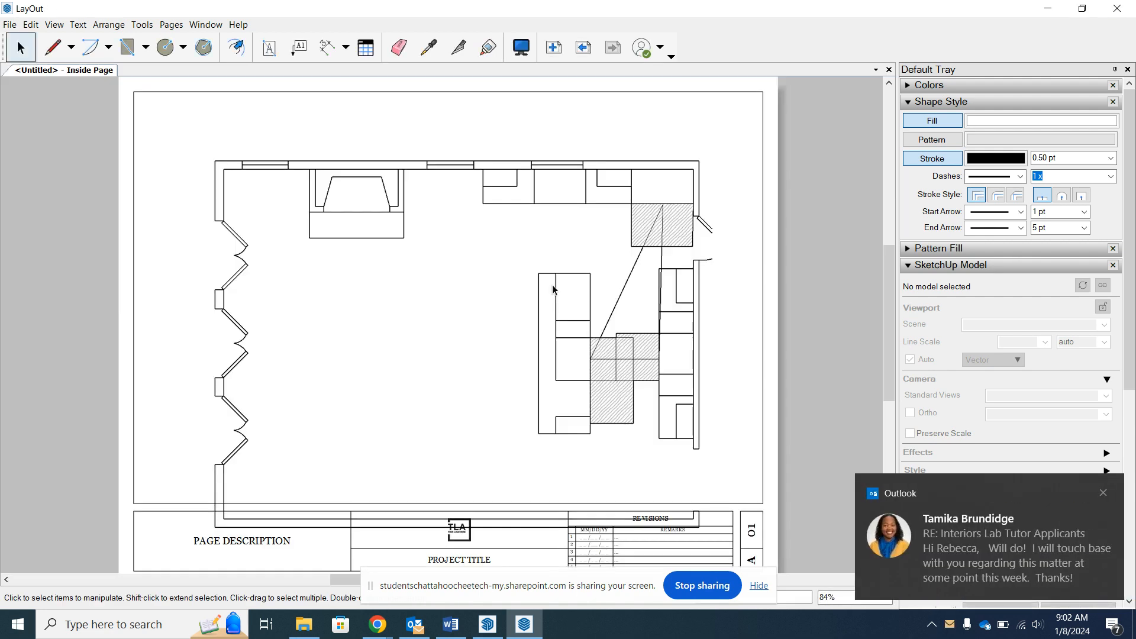
pyautogui.click(1104, 494)
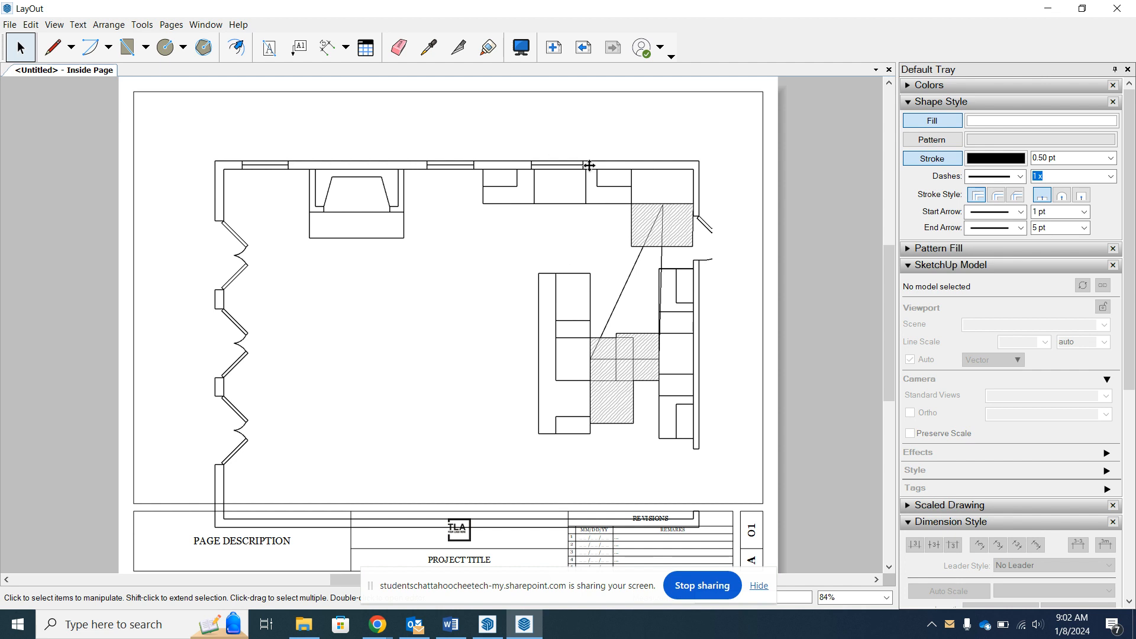
# Set the Guideline Check viewport's scale to 1/4" = 1'-0" and move it up so the plan sits clear of the title block.
pyautogui.click(519, 180)
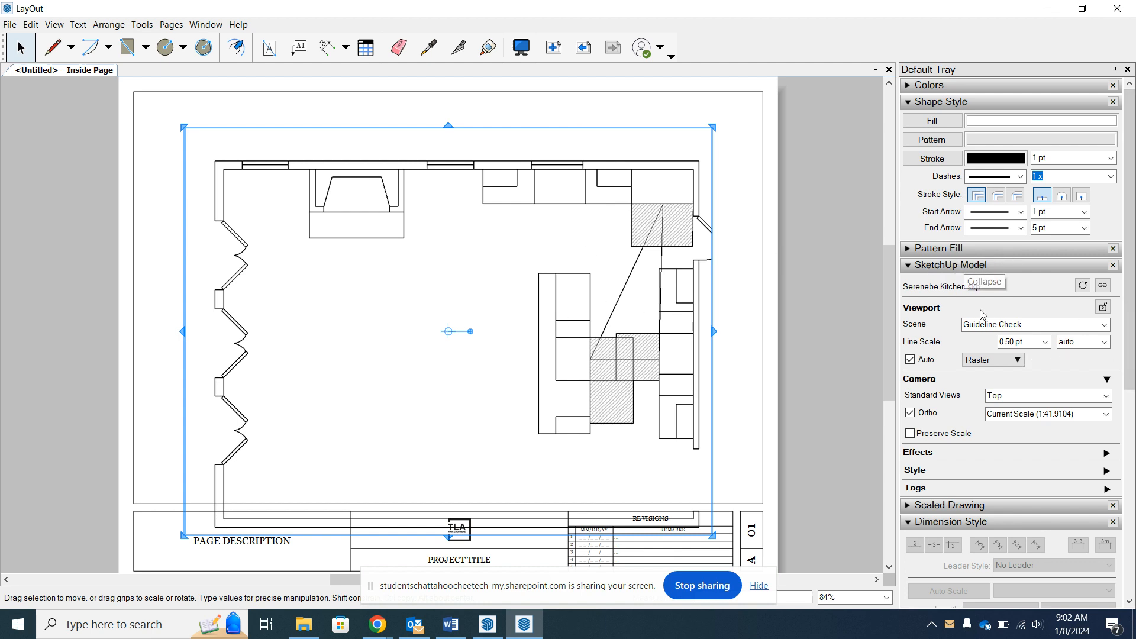
pyautogui.click(1103, 325)
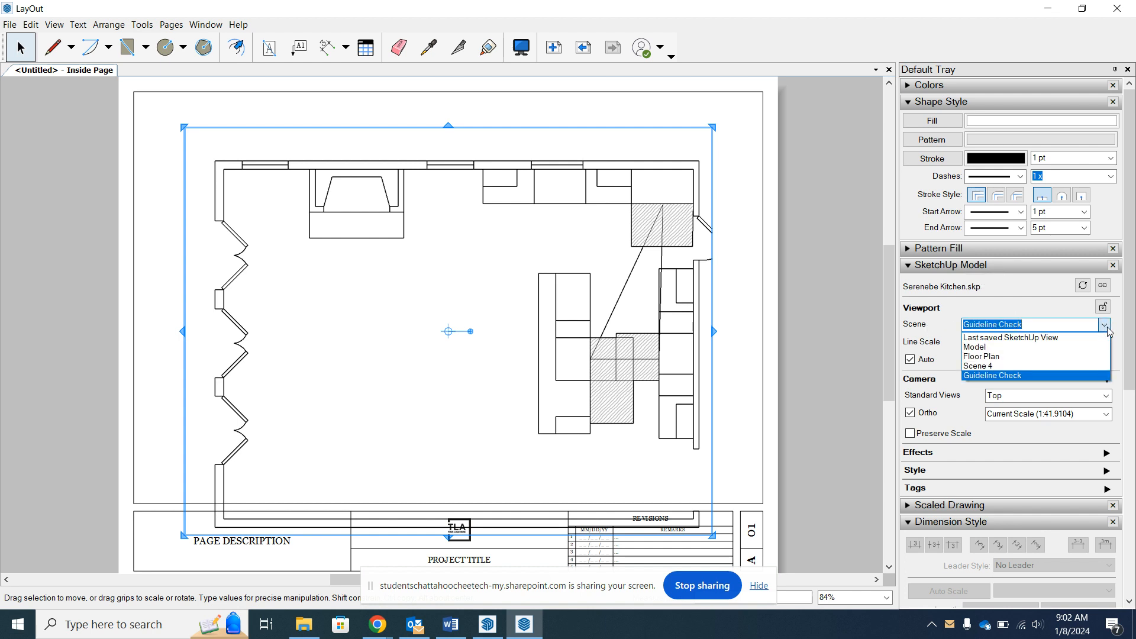
pyautogui.click(1107, 328)
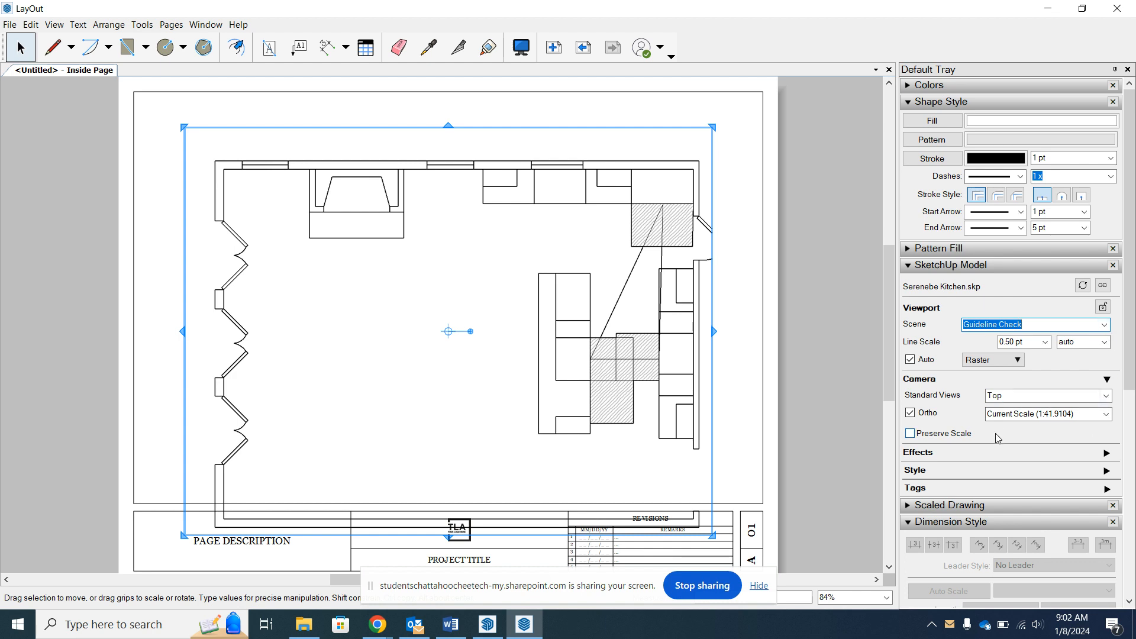
pyautogui.click(1106, 414)
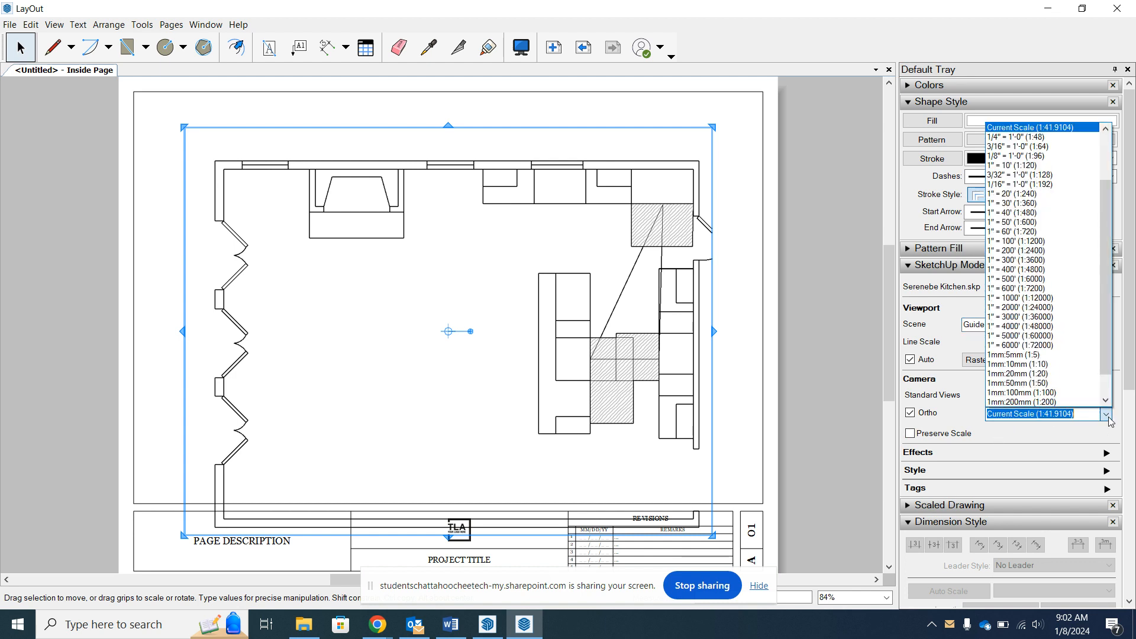
pyautogui.click(1032, 134)
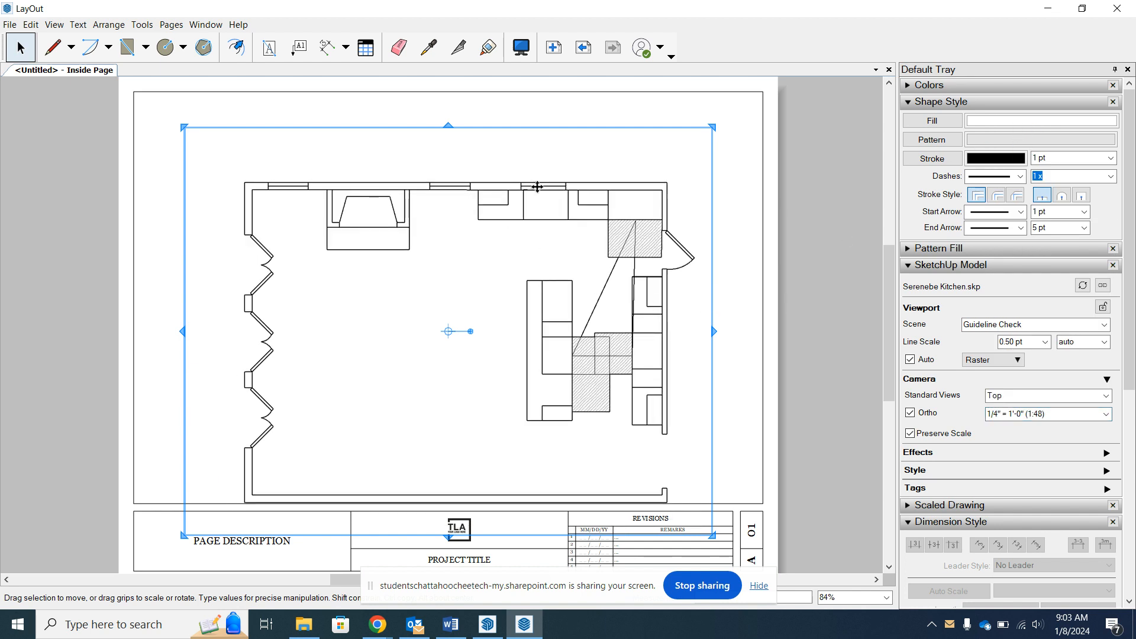
pyautogui.moveTo(536, 187); pyautogui.dragTo(536, 164)
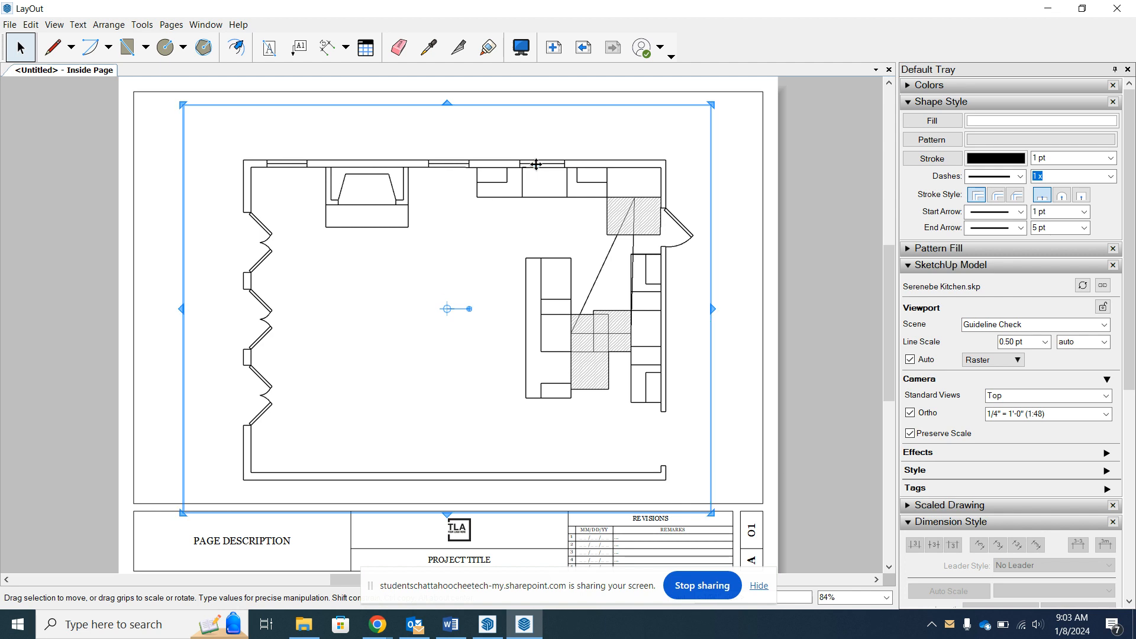
pyautogui.click(529, 183)
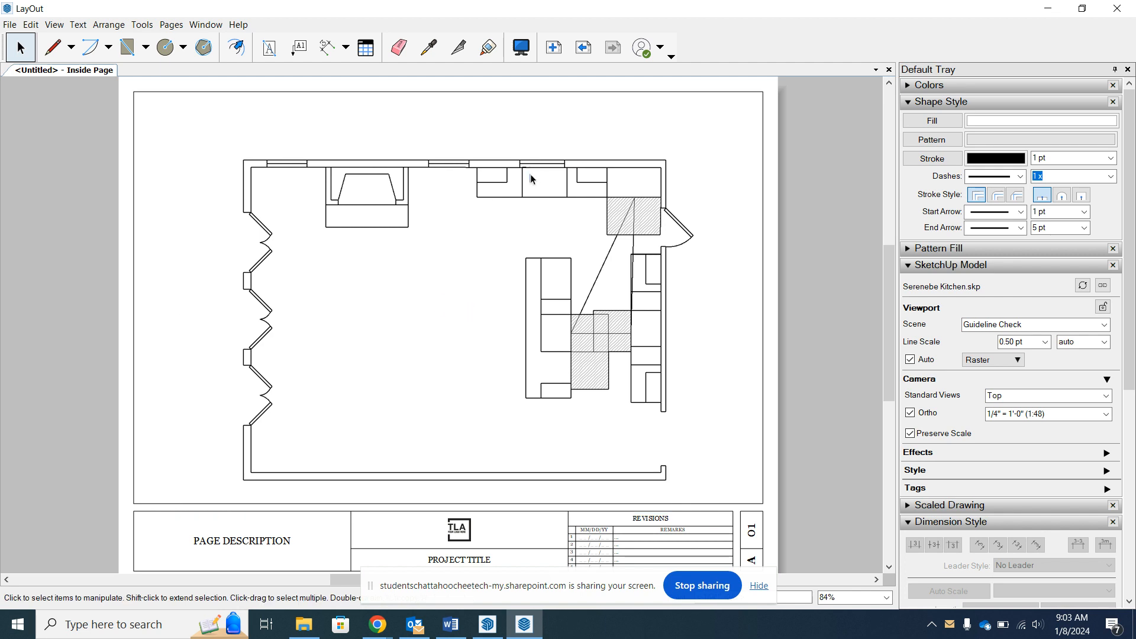
# Move the Guideline Check viewport up so the plan sits higher within the sheet border, and deselect it.
pyautogui.click(538, 166)
pyautogui.moveTo(567, 161); pyautogui.dragTo(568, 135)
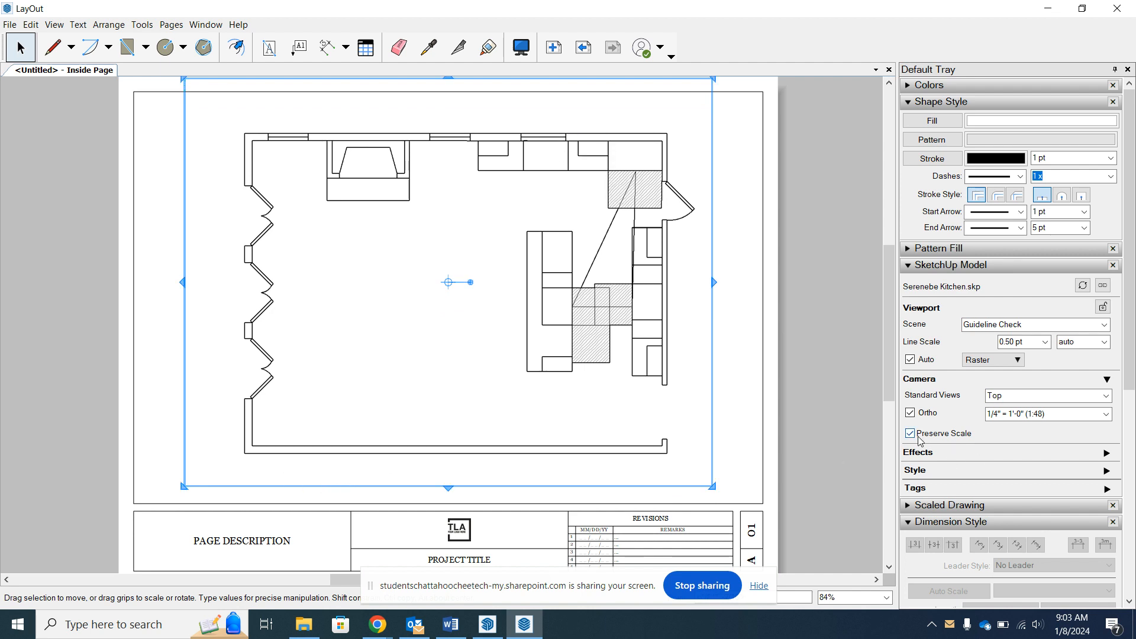
pyautogui.click(736, 409)
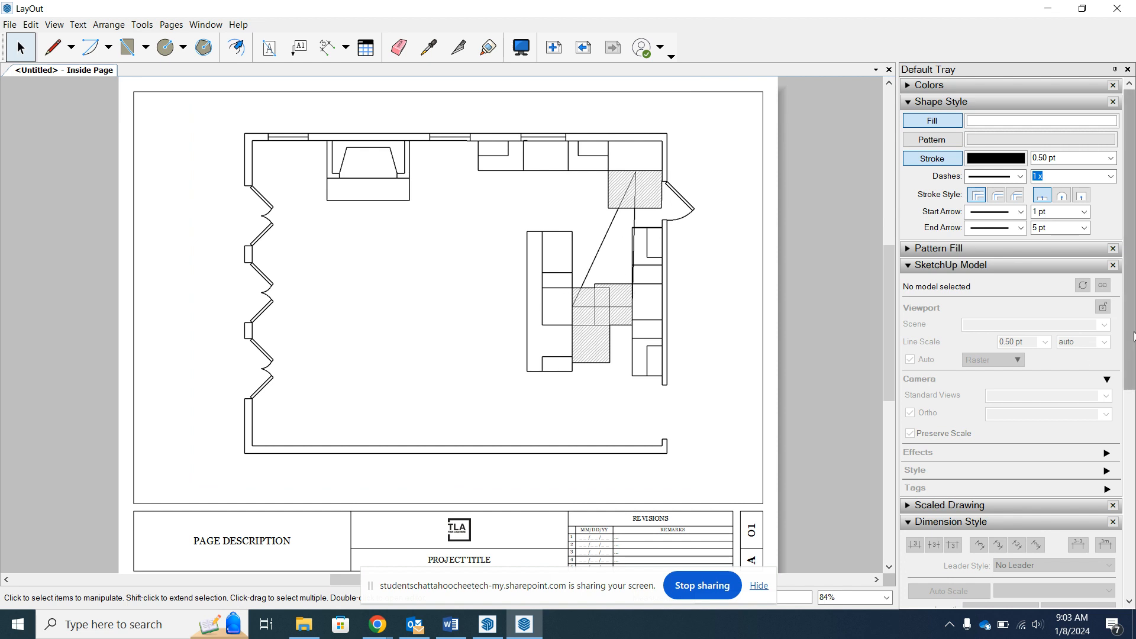
# Add a third page to the document and rename it NKBA Floor Plan.
pyautogui.moveTo(1133, 336); pyautogui.dragTo(1134, 540)
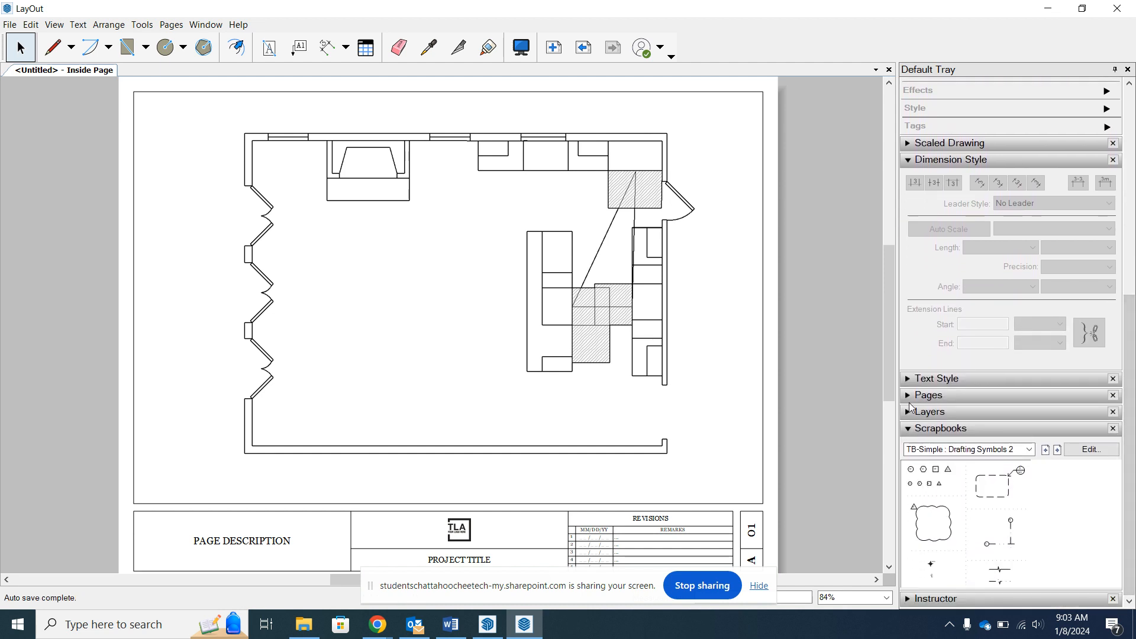
pyautogui.click(907, 395)
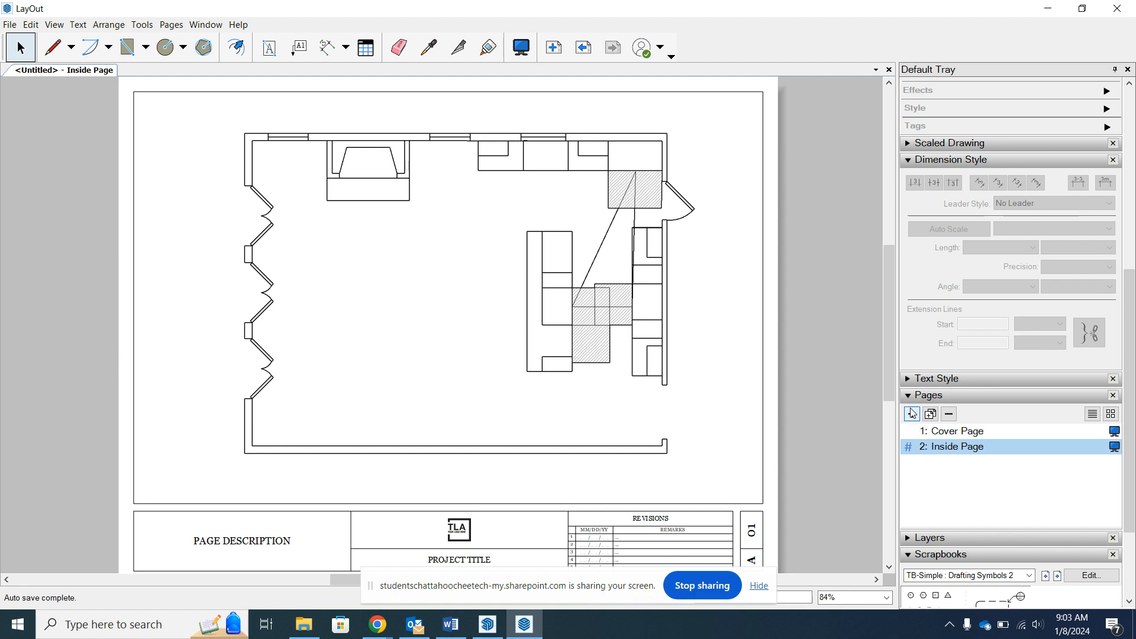
pyautogui.click(912, 416)
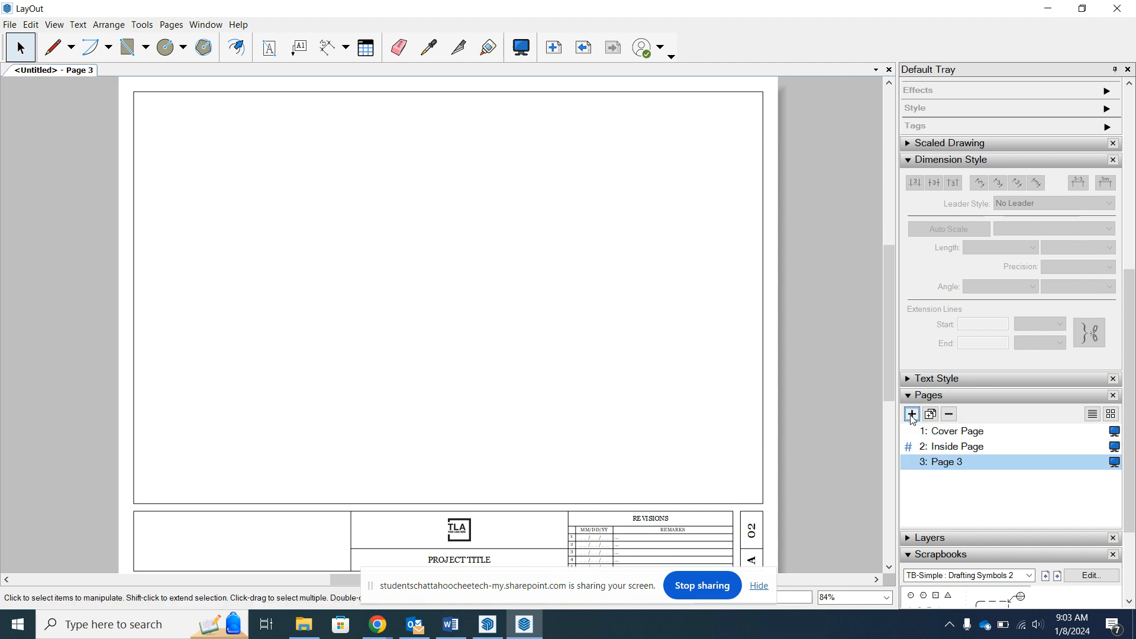
pyautogui.rightClick(948, 469)
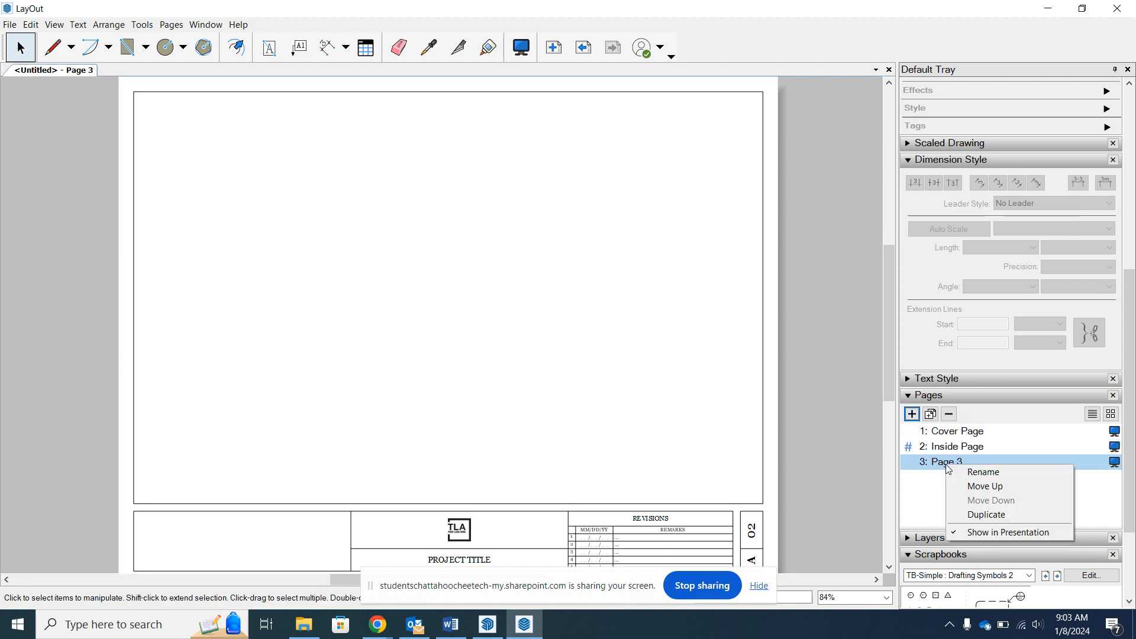
pyautogui.click(984, 474)
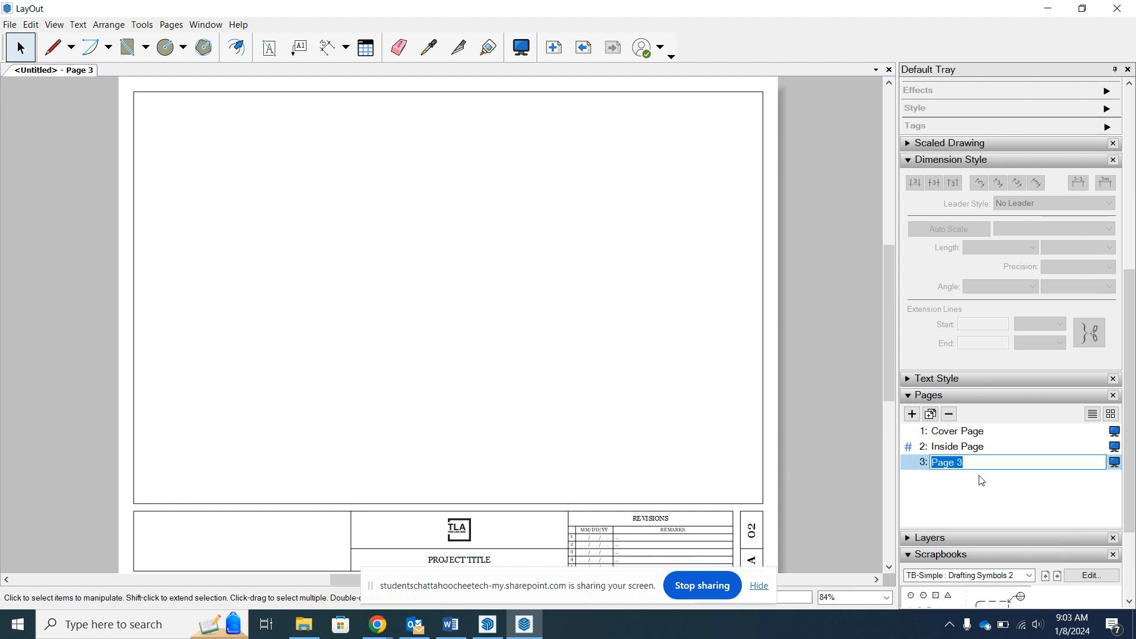
pyautogui.write('NKBA Floor Plan')
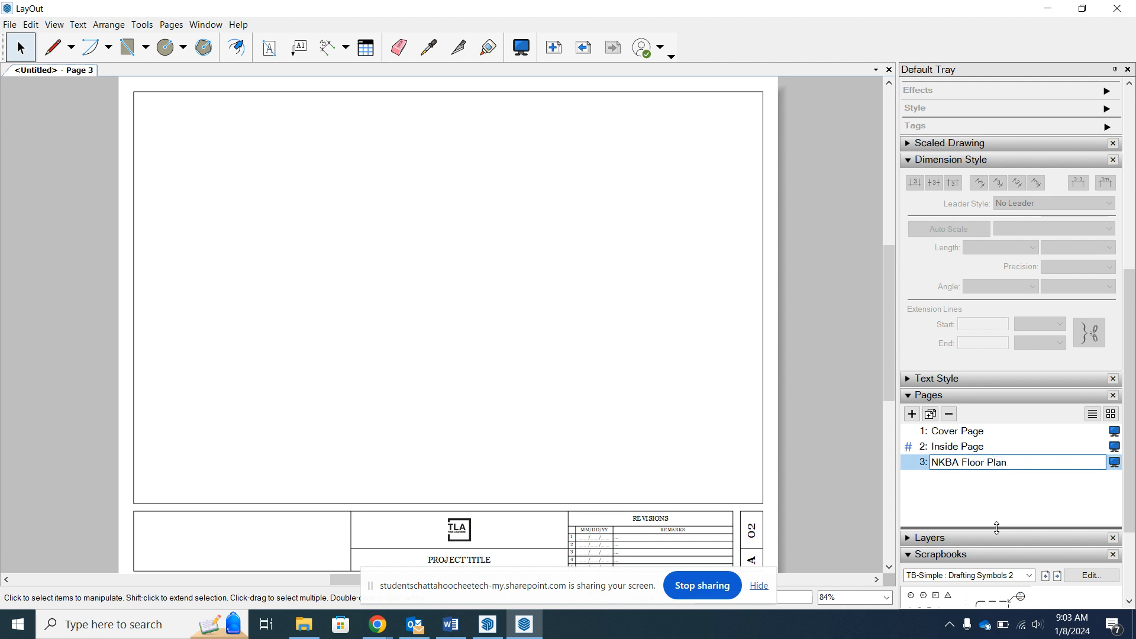
pyautogui.press('Return')
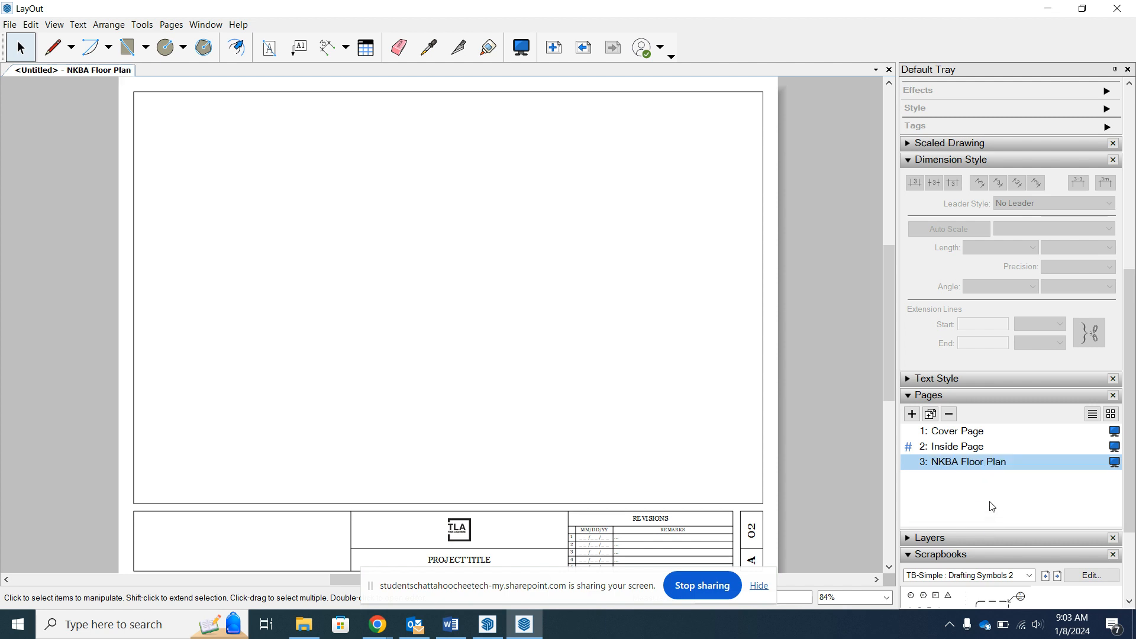
# Insert the Serenebe Kitchen SketchUp model from the INDS 2330 folder onto the NKBA Floor Plan page.
pyautogui.click(10, 26)
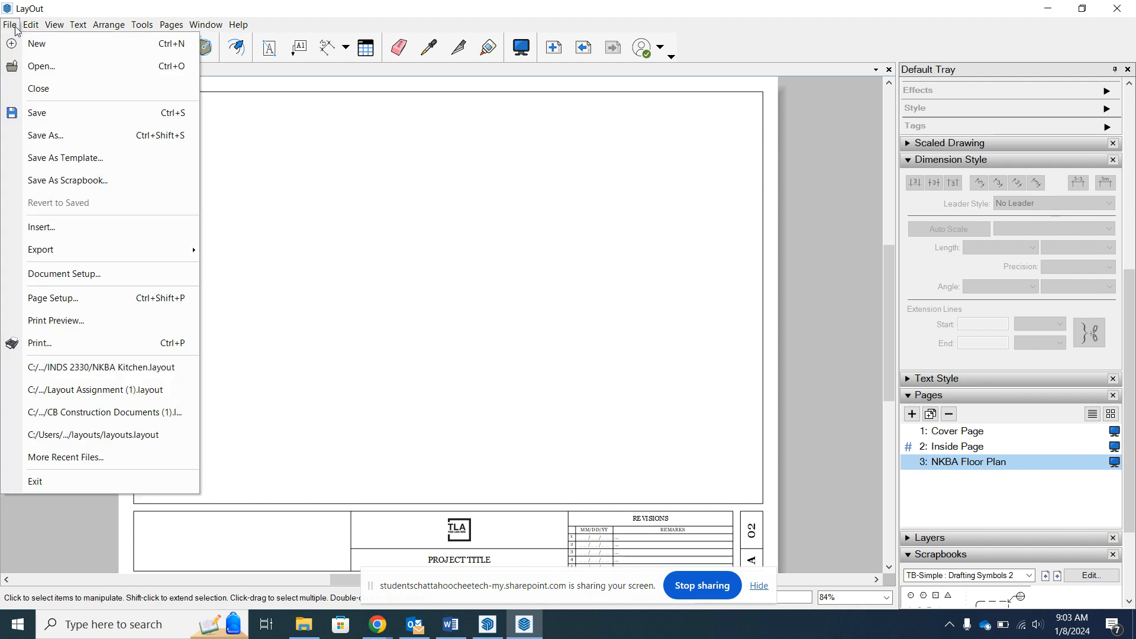
pyautogui.click(41, 228)
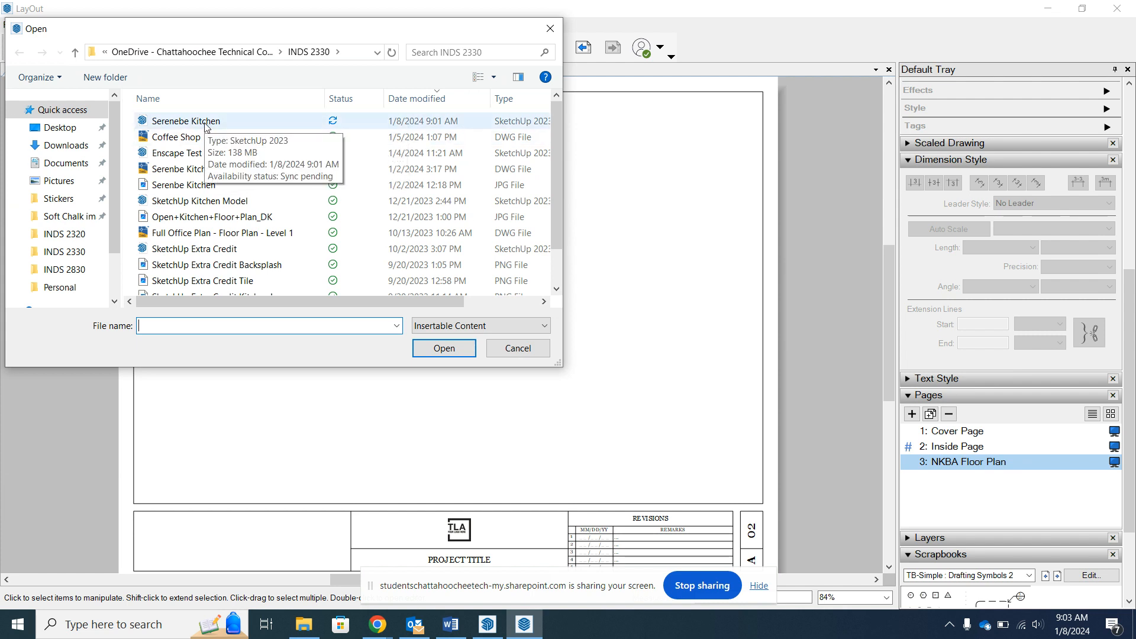
pyautogui.click(210, 121)
pyautogui.click(429, 345)
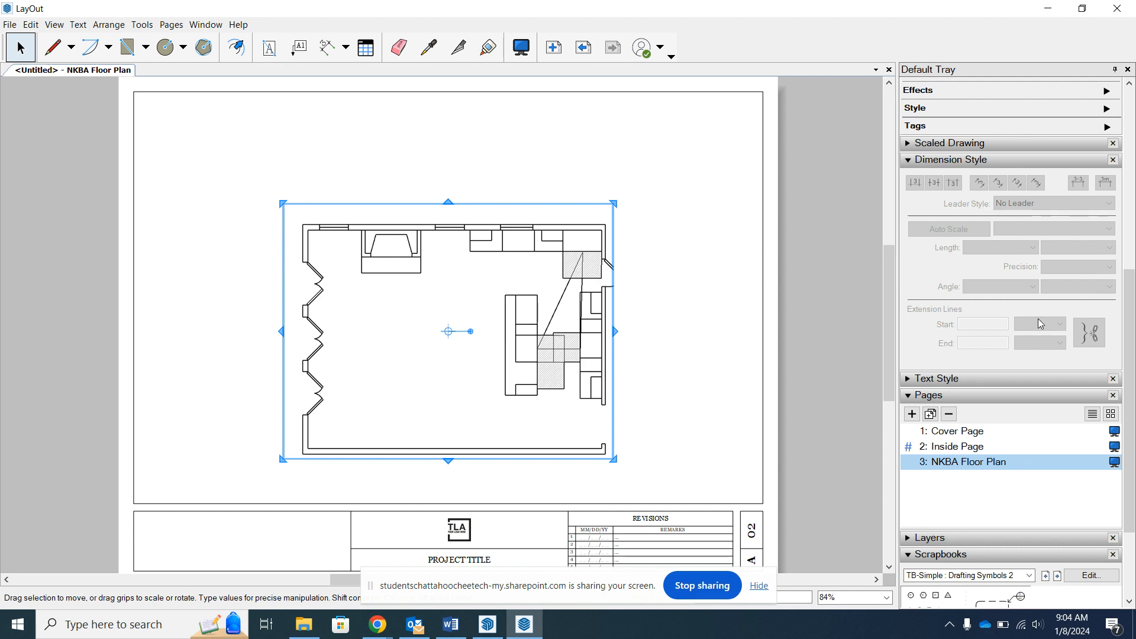
# Assign the Floor Plan scene to the inserted viewport and set its scale to 1/4" = 1'-0".
pyautogui.moveTo(1131, 425); pyautogui.dragTo(1130, 289)
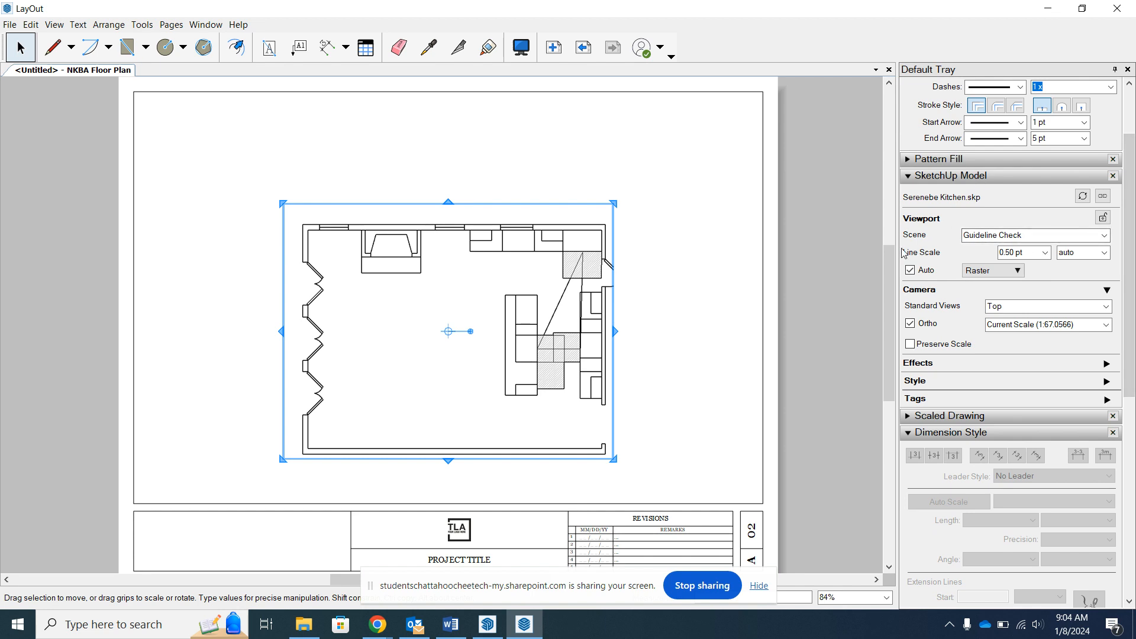
pyautogui.click(1104, 239)
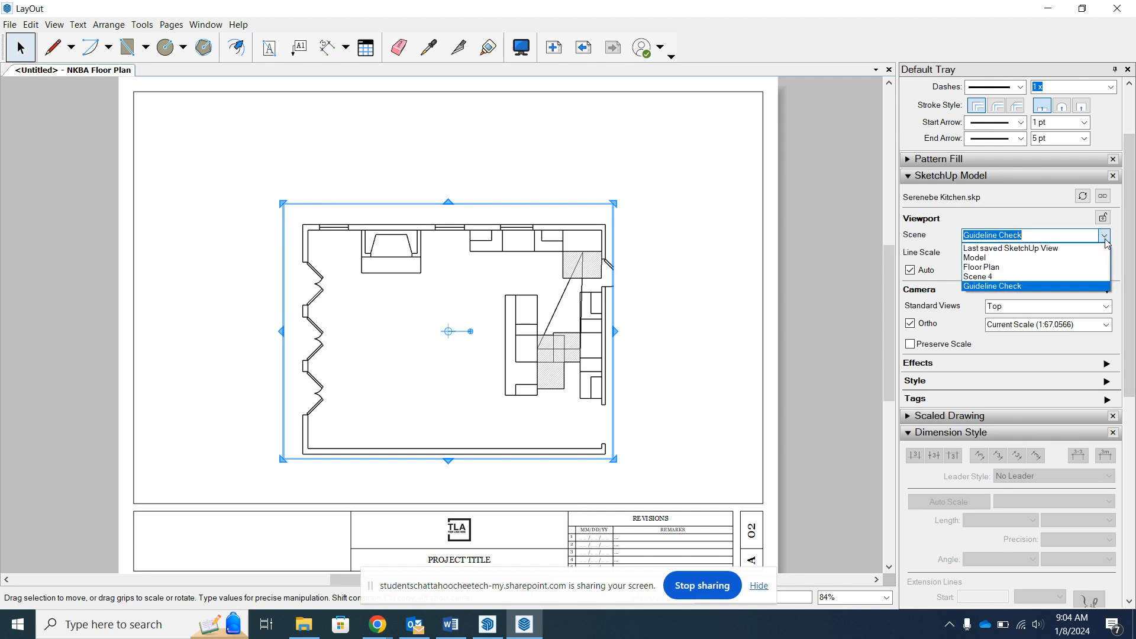
pyautogui.click(1009, 267)
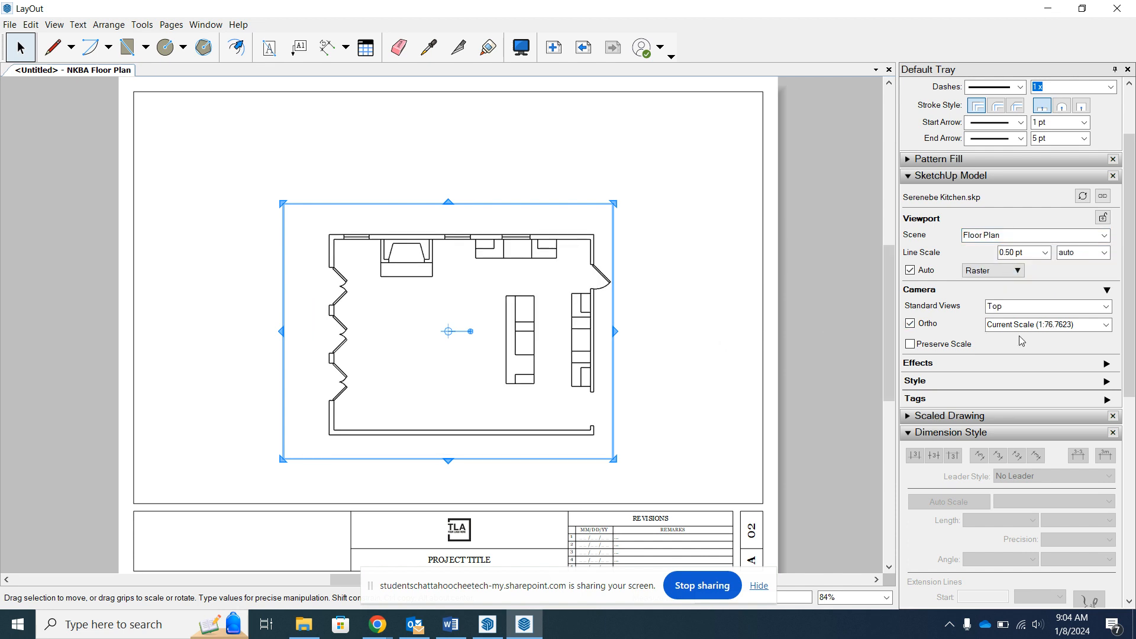
pyautogui.click(1059, 324)
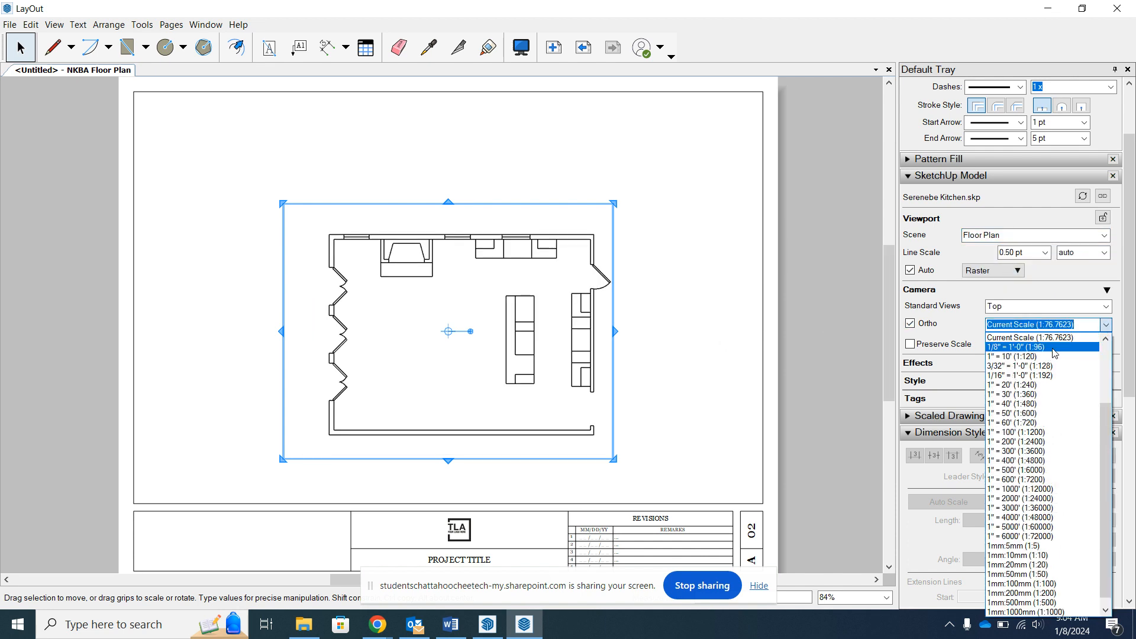
pyautogui.click(1114, 418)
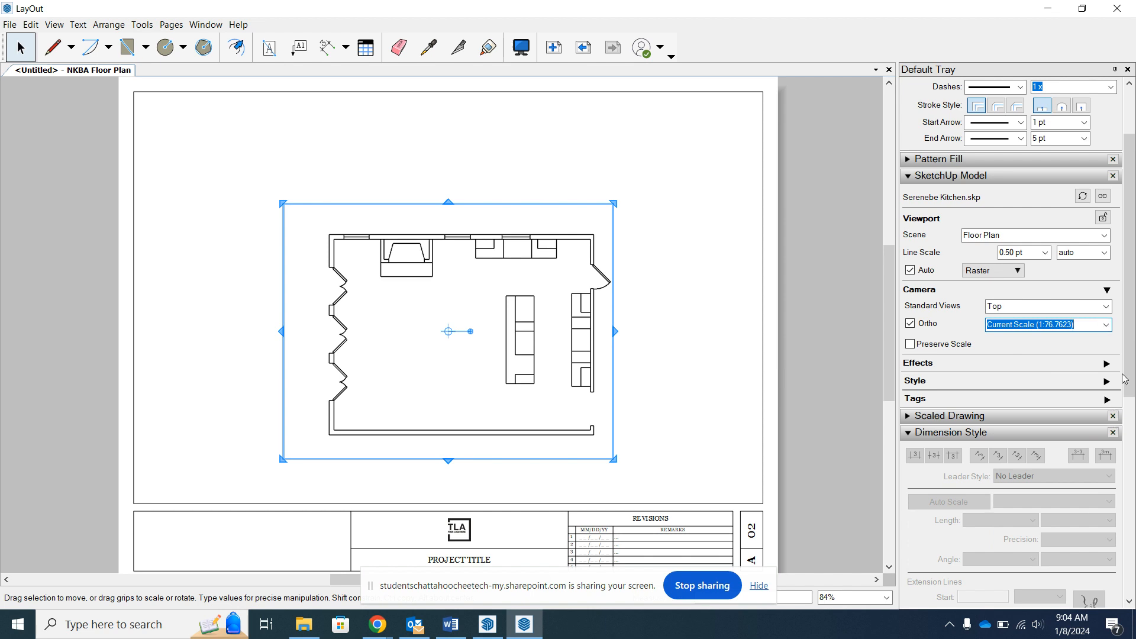
pyautogui.click(1106, 325)
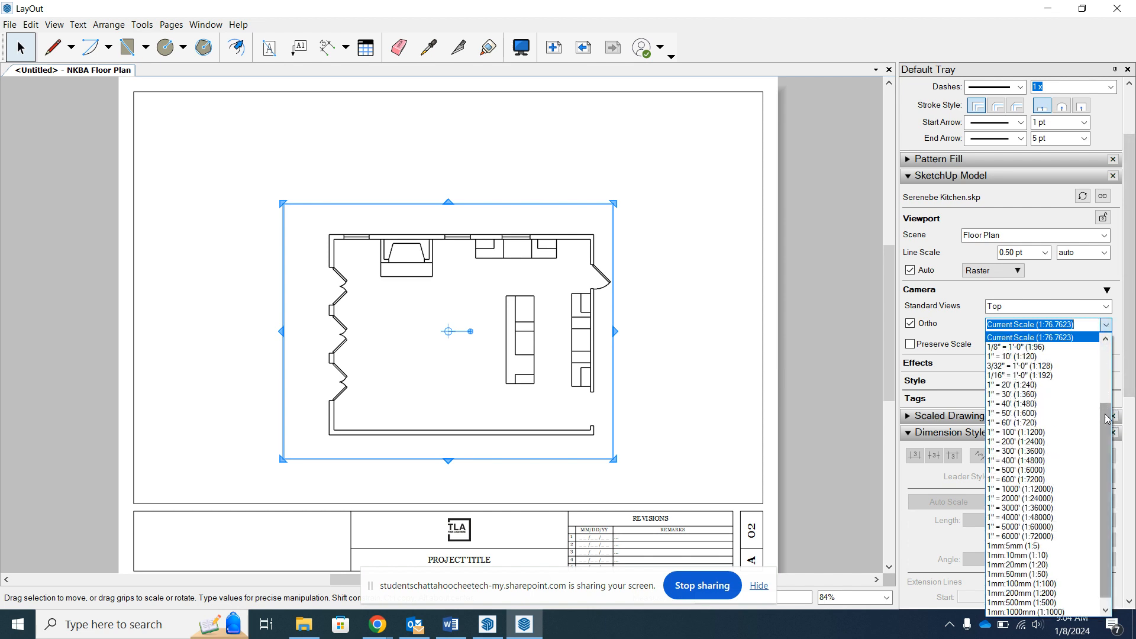
pyautogui.moveTo(1106, 417); pyautogui.dragTo(1105, 384)
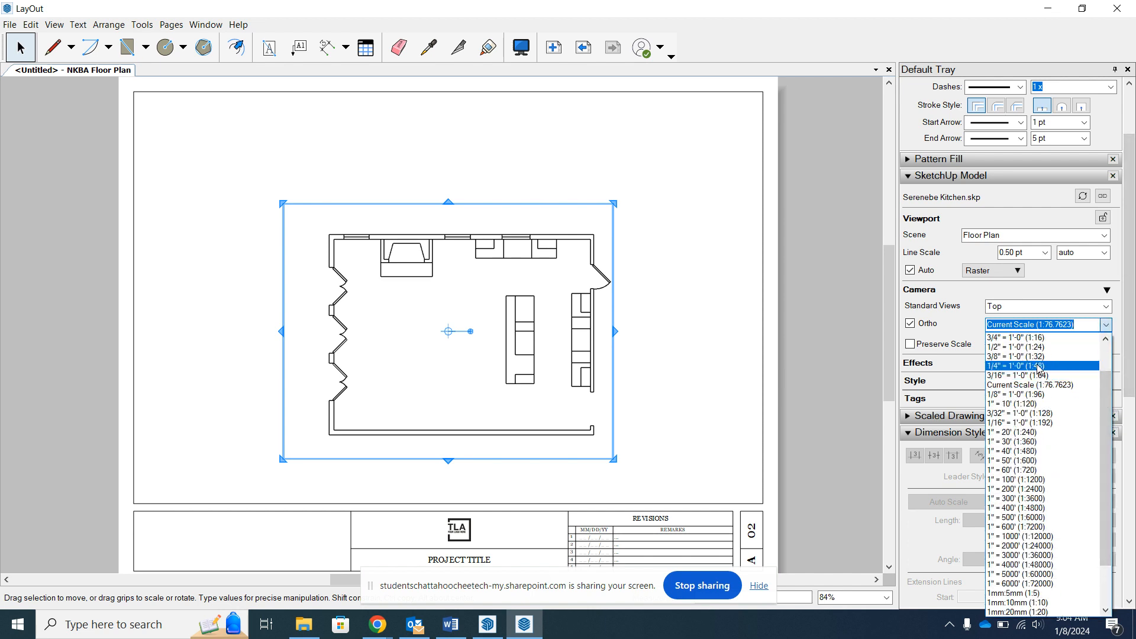
pyautogui.click(1039, 366)
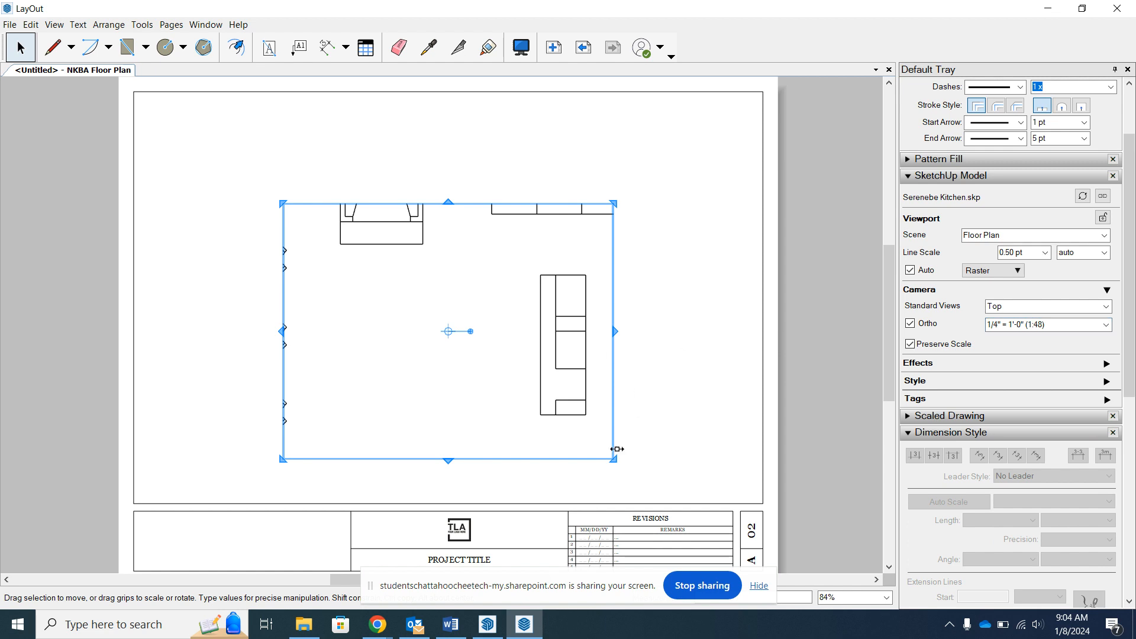
# Enlarge the Floor Plan viewport until the whole plan shows, and move it up clear of the title block.
pyautogui.moveTo(613, 459); pyautogui.dragTo(740, 540)
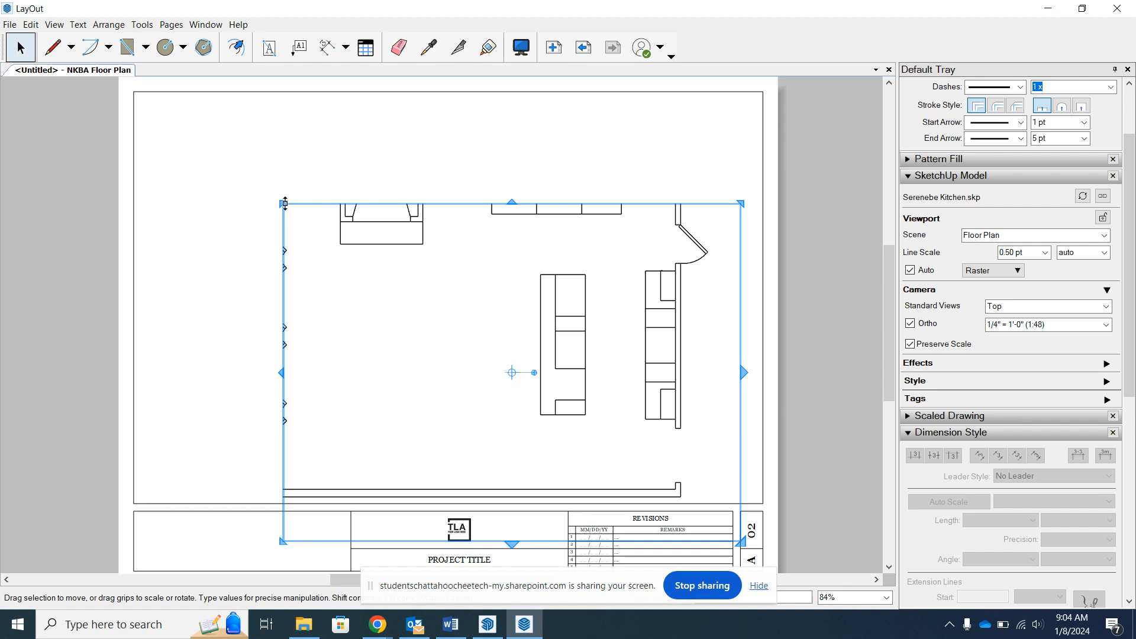
pyautogui.moveTo(282, 203); pyautogui.dragTo(131, 89)
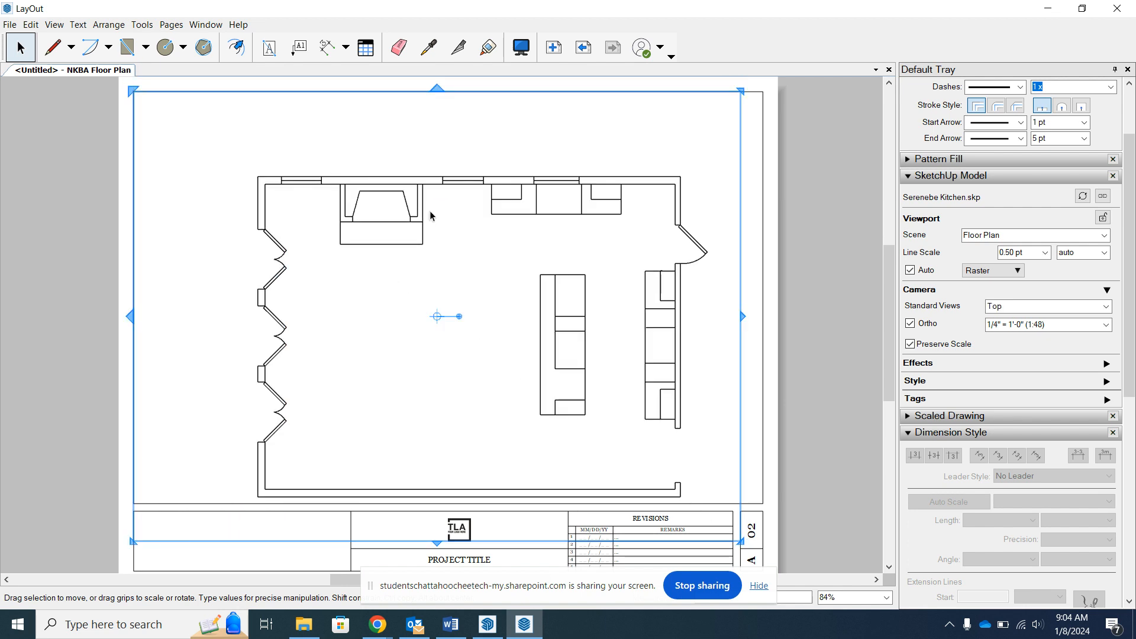
pyautogui.moveTo(402, 191); pyautogui.dragTo(391, 153)
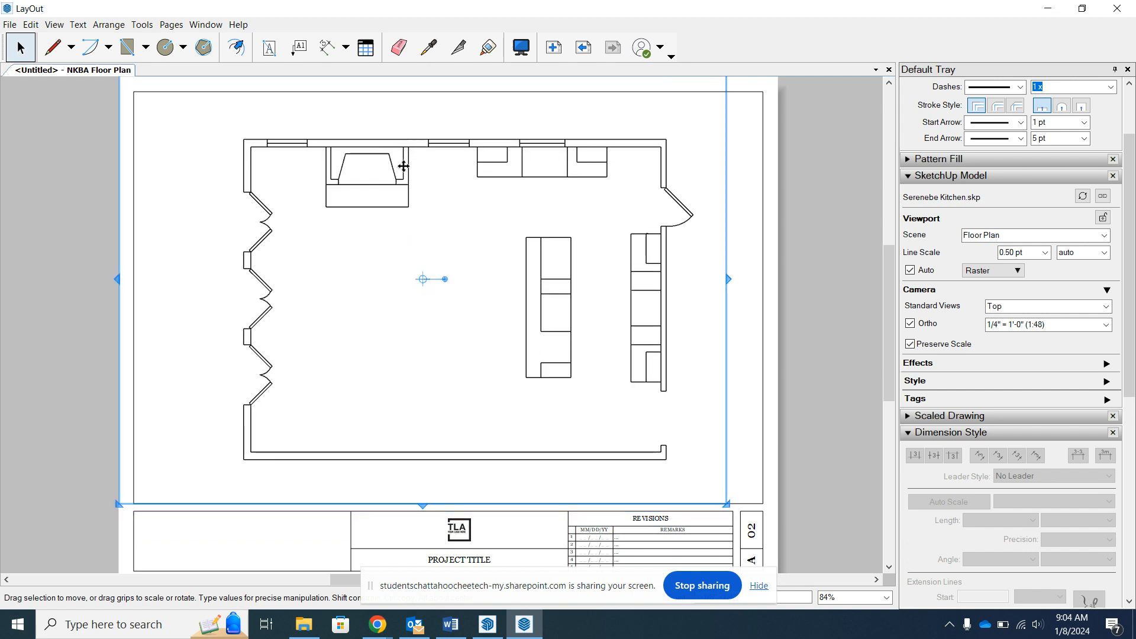
pyautogui.click(751, 236)
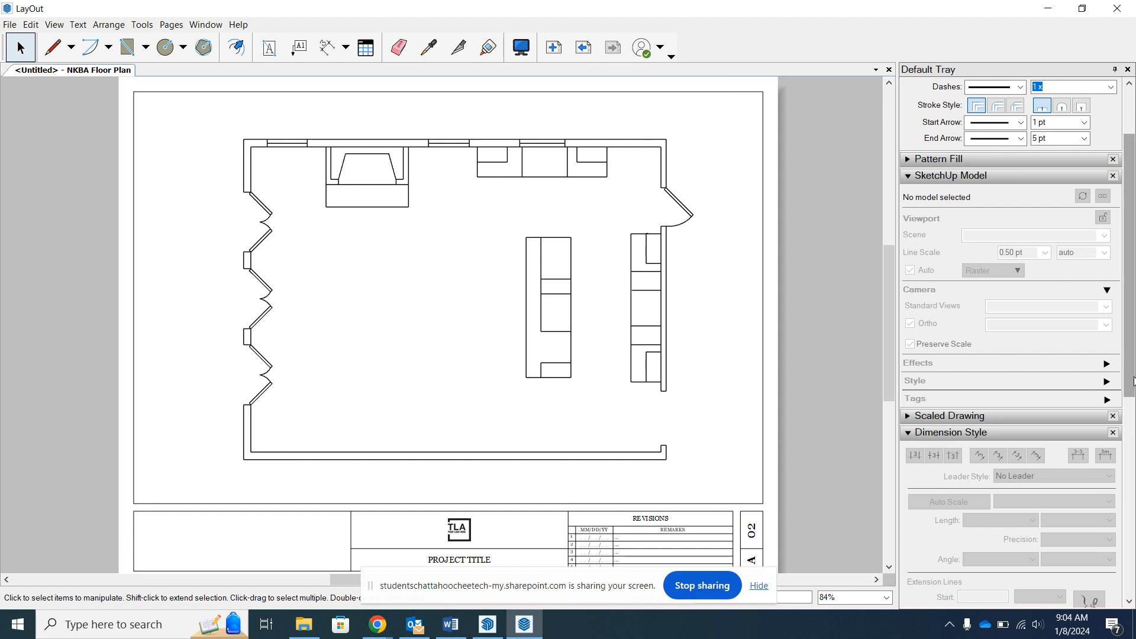
# Start the linear Dimension tool and set its length format to Fractional.
pyautogui.moveTo(1133, 376); pyautogui.dragTo(1133, 378)
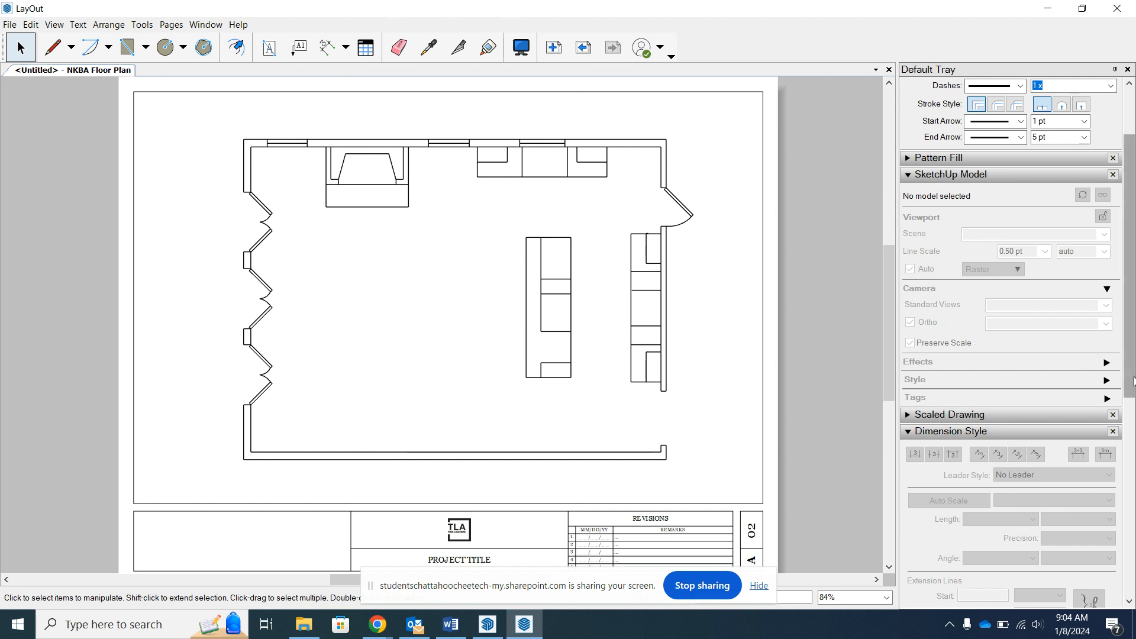
pyautogui.scroll(-1, 1133, 382)
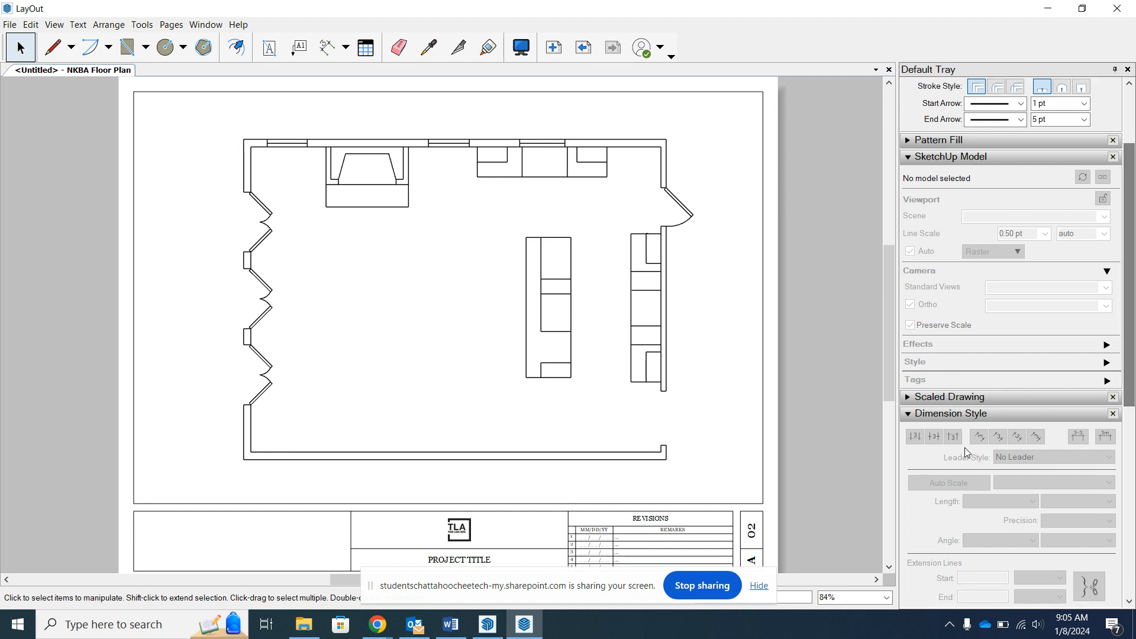
pyautogui.click(326, 52)
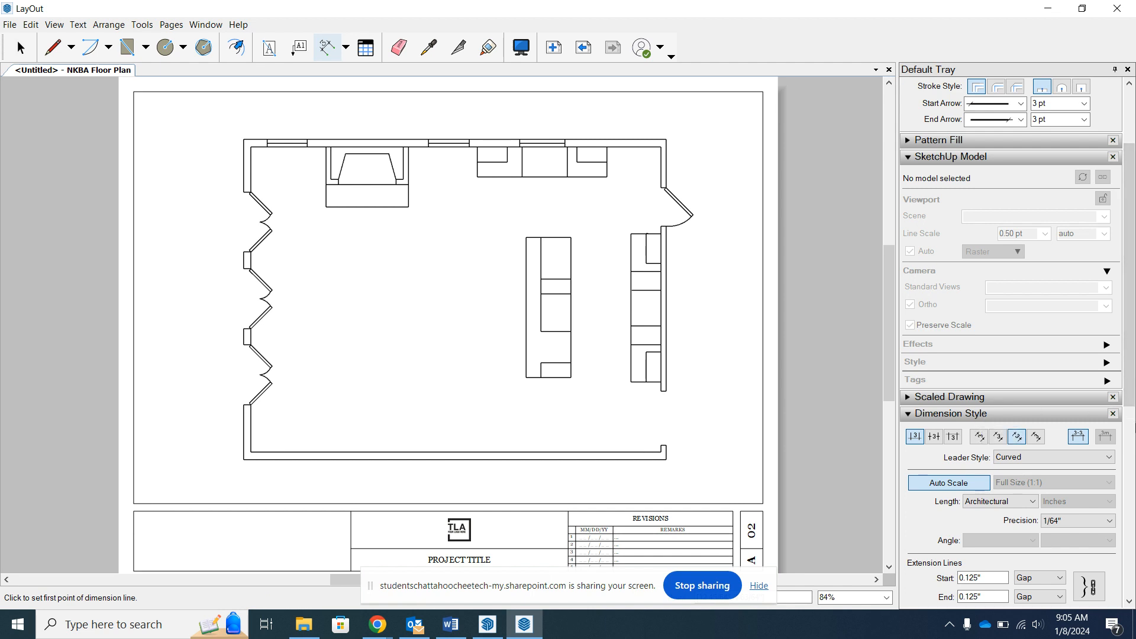
pyautogui.moveTo(1132, 401); pyautogui.dragTo(1132, 444)
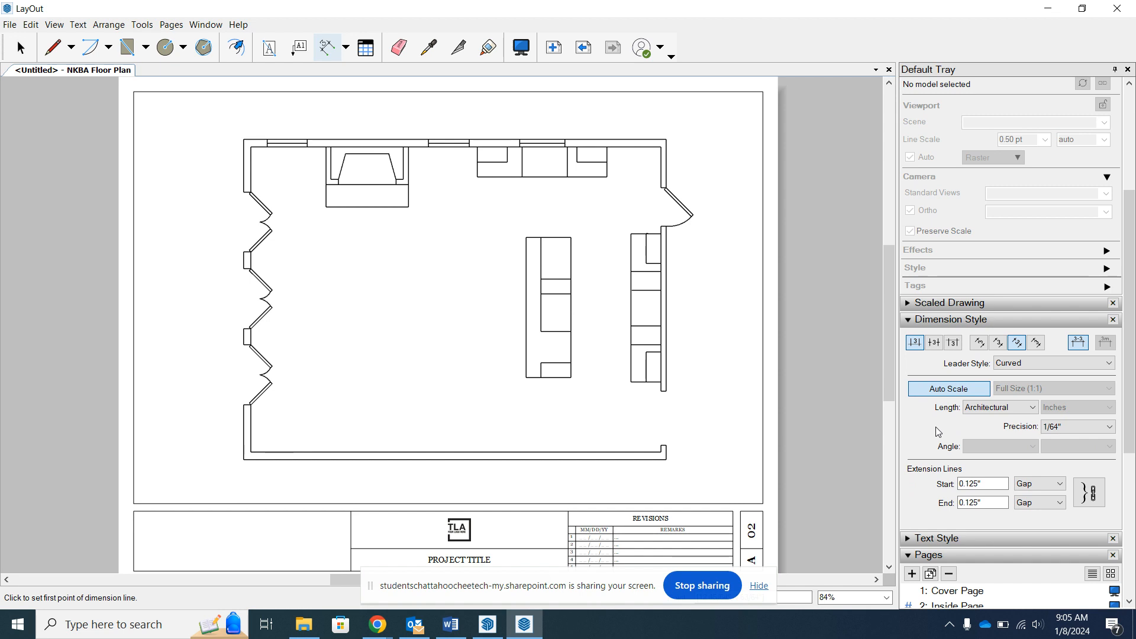
pyautogui.click(1035, 408)
pyautogui.click(1035, 408)
pyautogui.click(1032, 407)
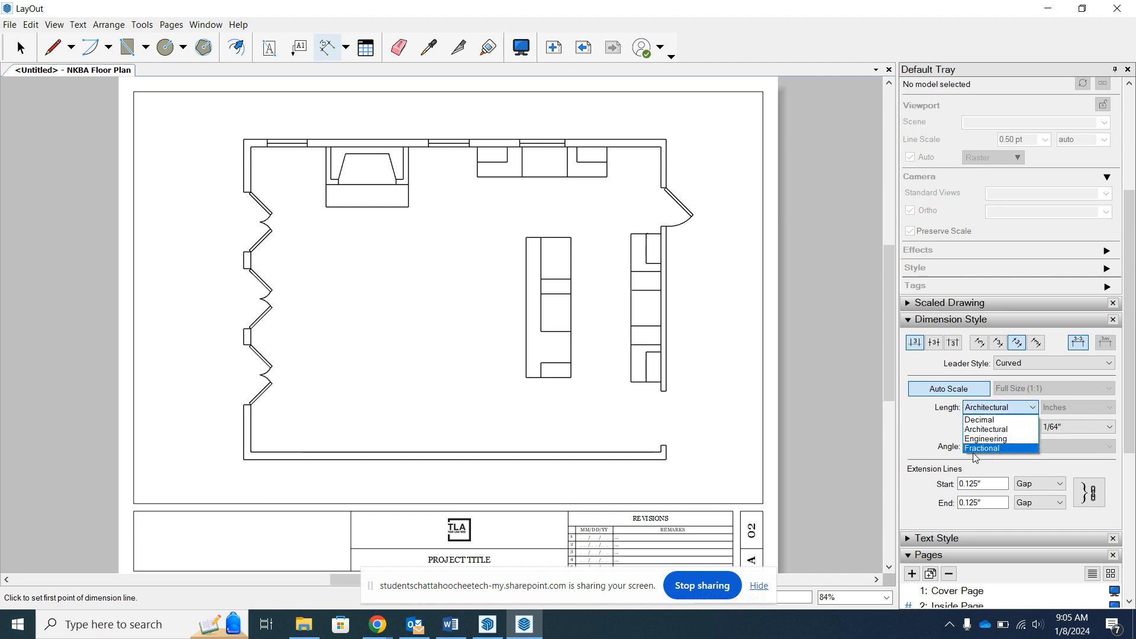
pyautogui.click(978, 449)
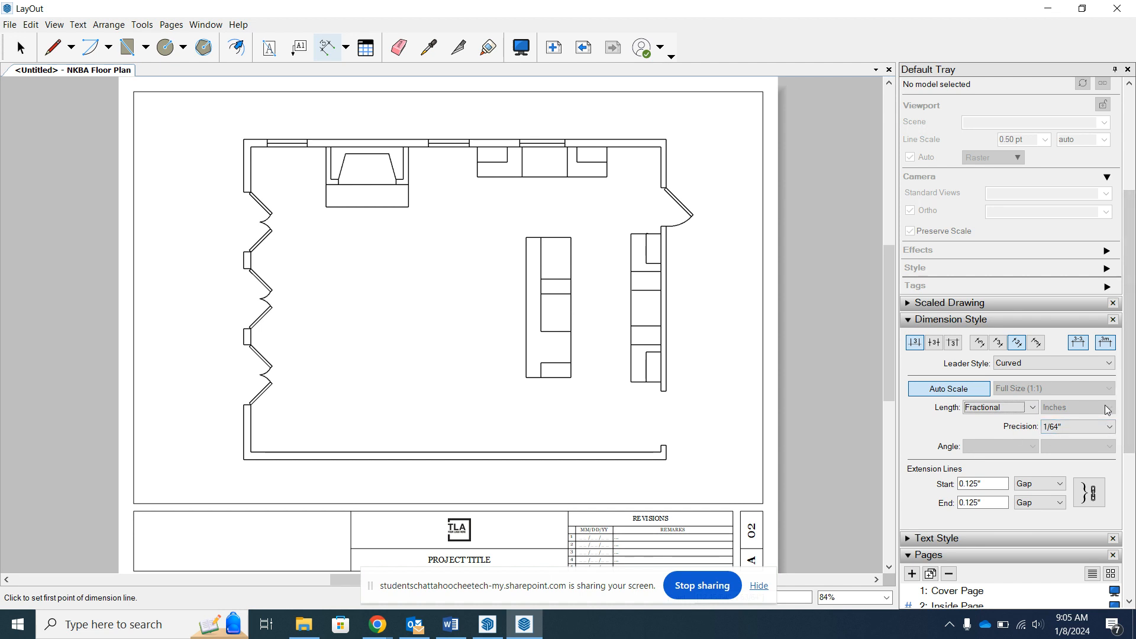
pyautogui.click(268, 143)
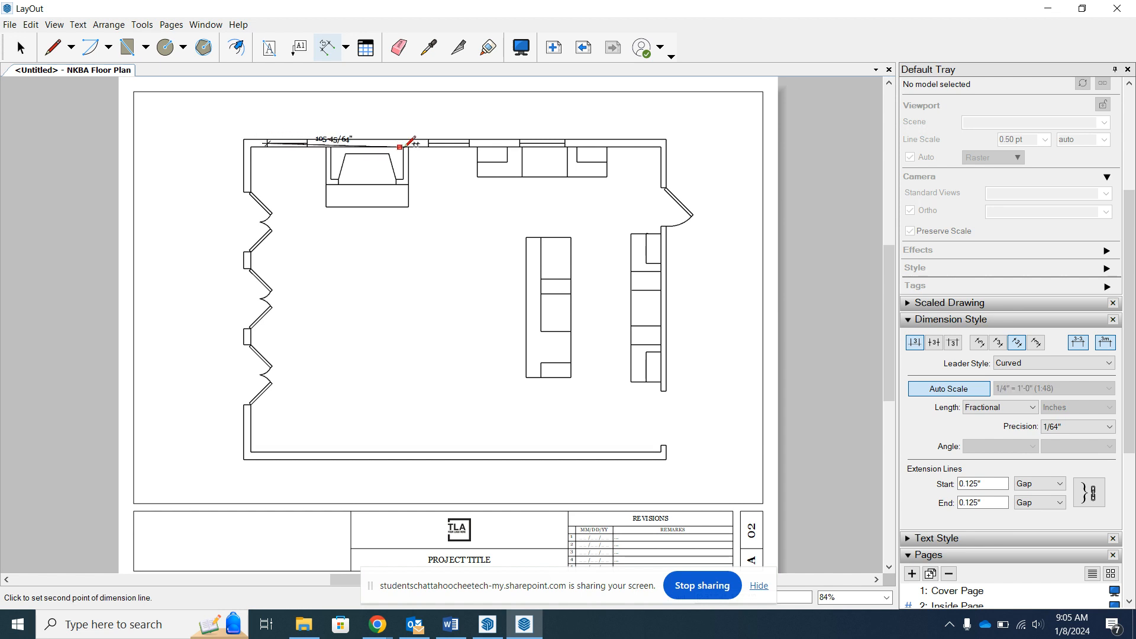
pyautogui.click(429, 144)
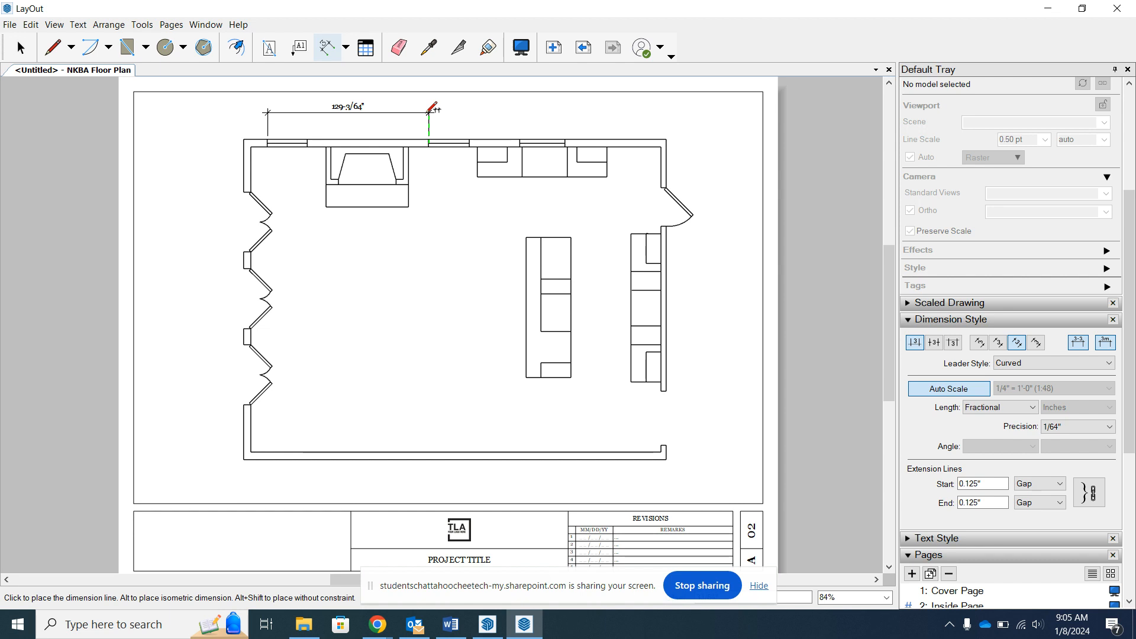
pyautogui.press('Escape')
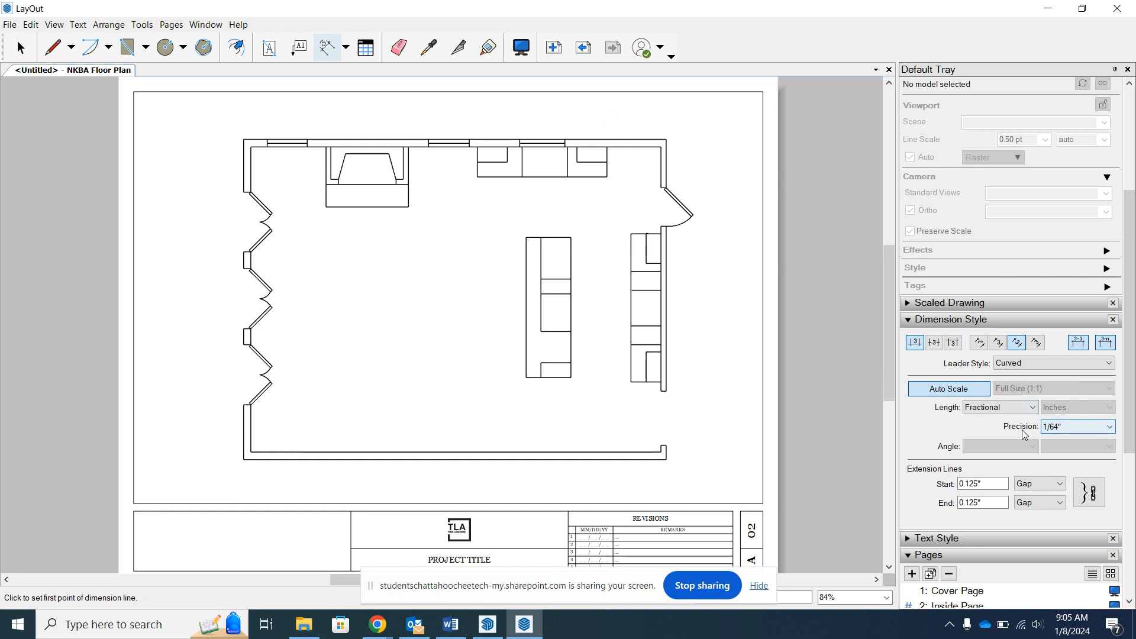
# Set the dimension precision to 1".
pyautogui.click(1110, 428)
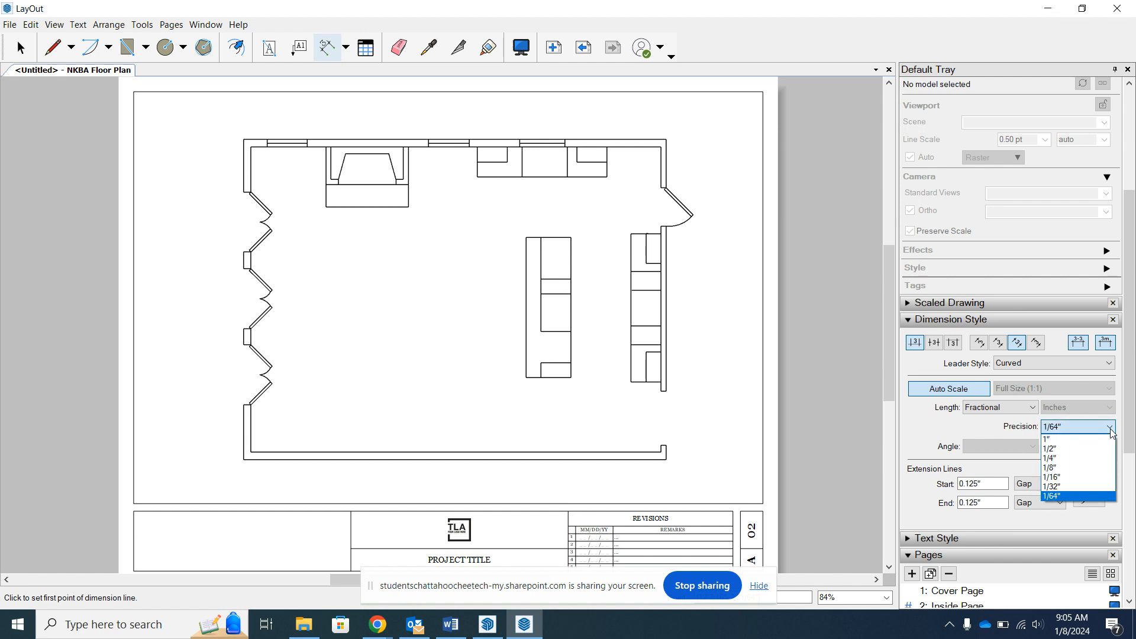
pyautogui.click(1072, 439)
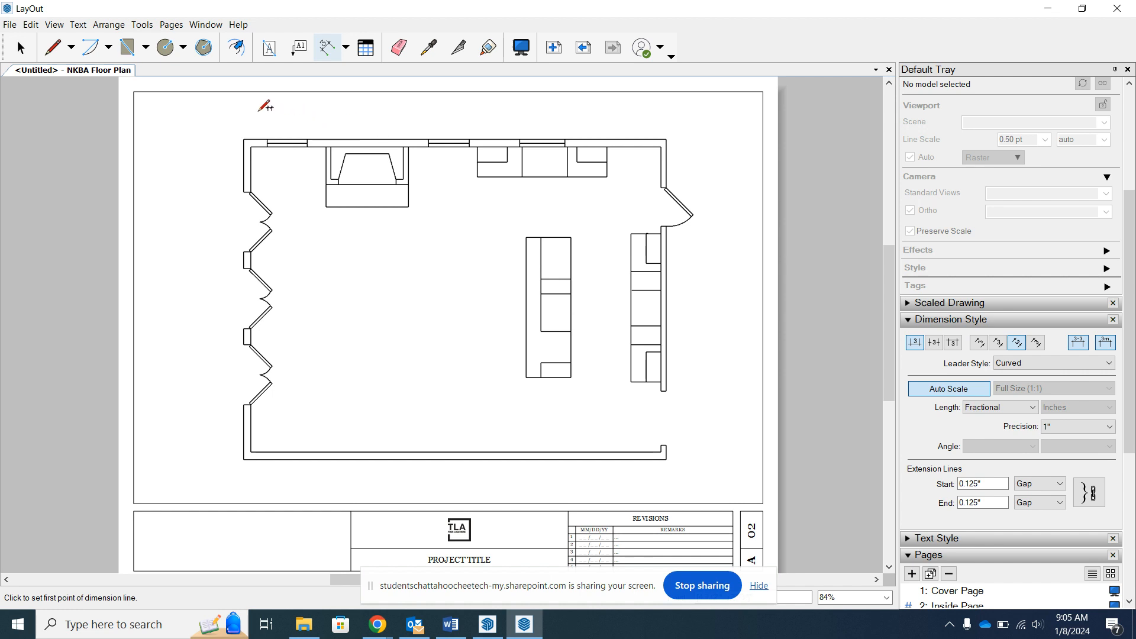
# Dimension the upper wall from its inside left corner to the near edge of the first window, placing the dimension line above the wall.
pyautogui.click(251, 146)
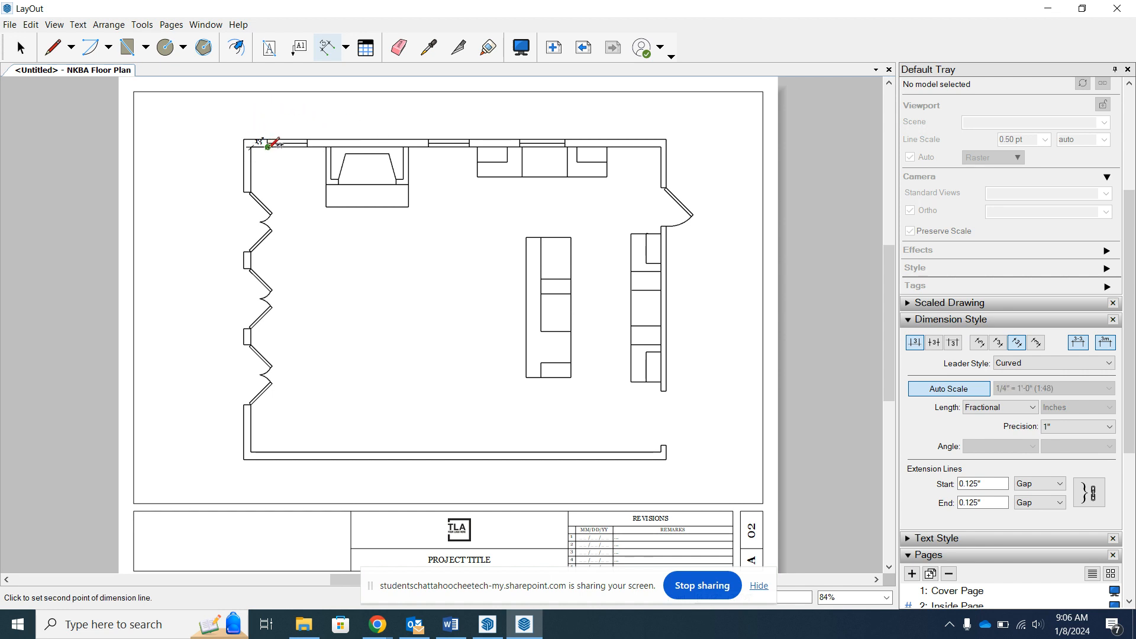
pyautogui.click(267, 146)
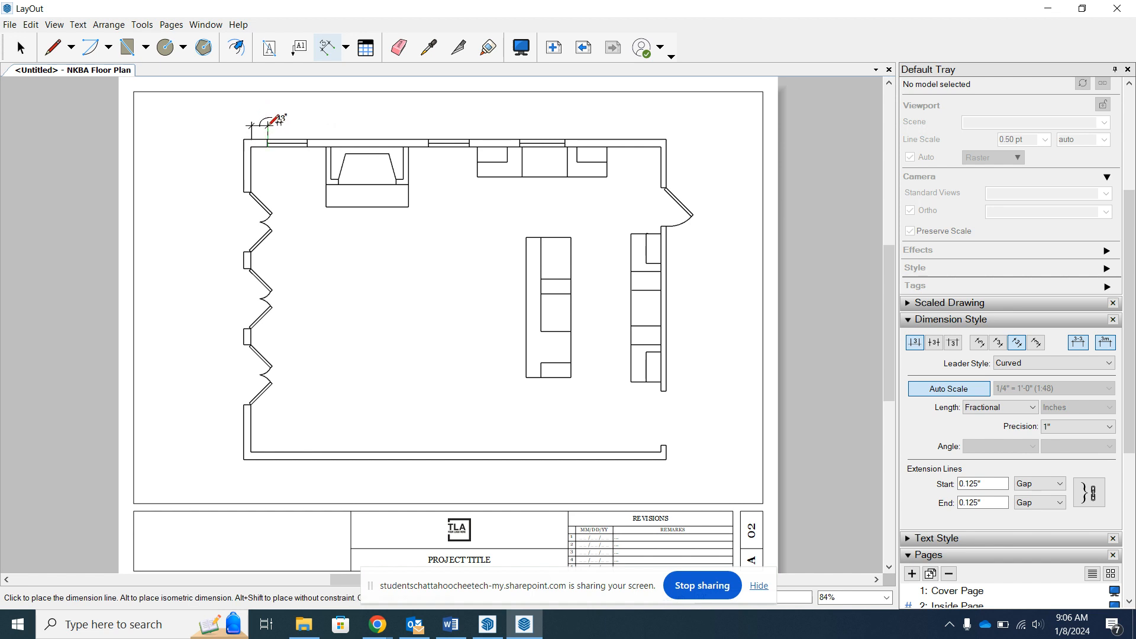
pyautogui.click(269, 125)
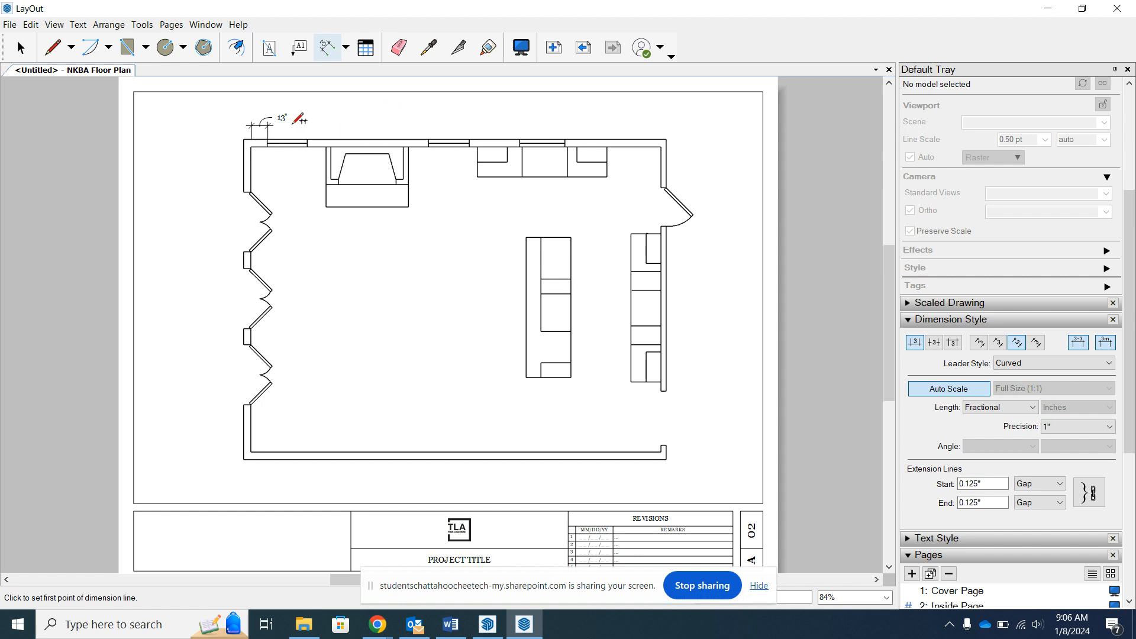
# Set the text of the corner-to-window dimension to sit above its dimension line.
pyautogui.click(21, 47)
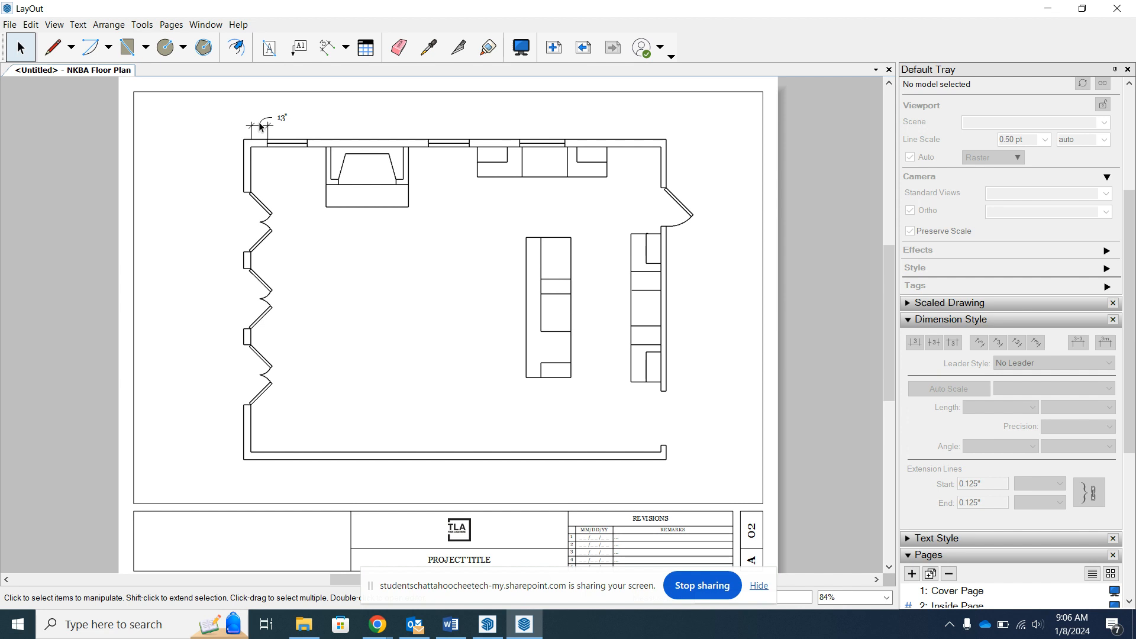
pyautogui.click(258, 122)
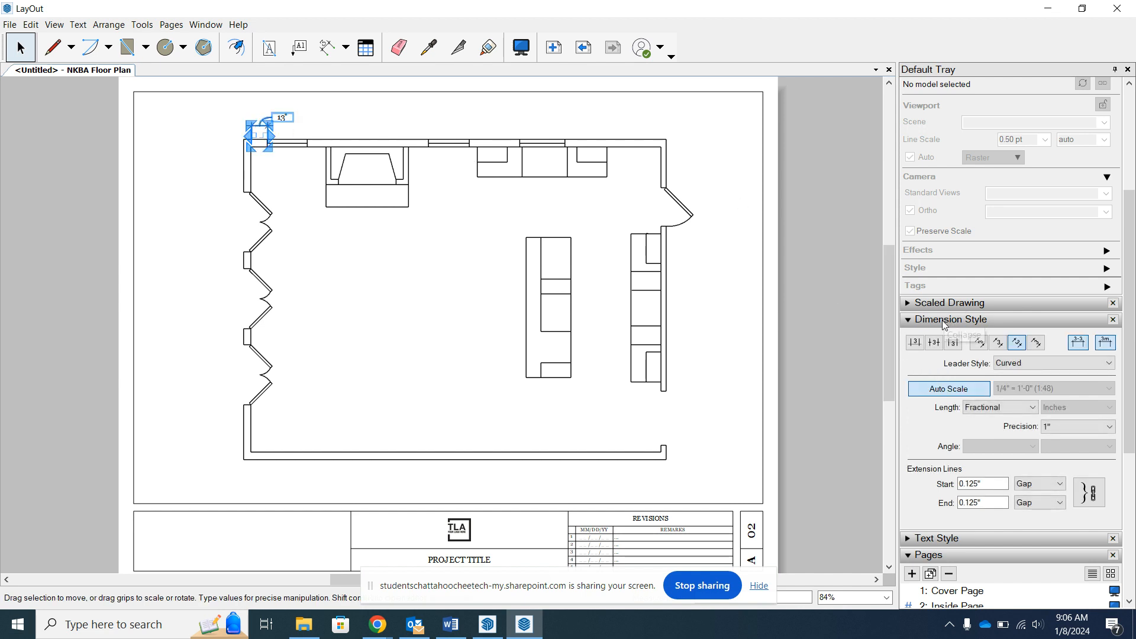
pyautogui.click(915, 344)
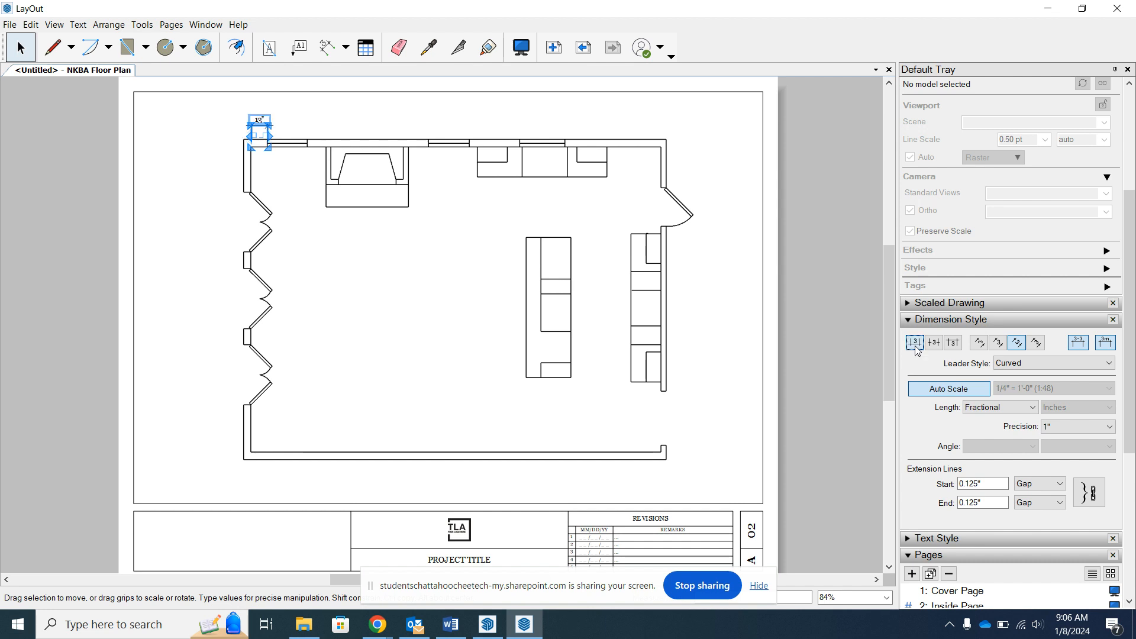
pyautogui.click(289, 123)
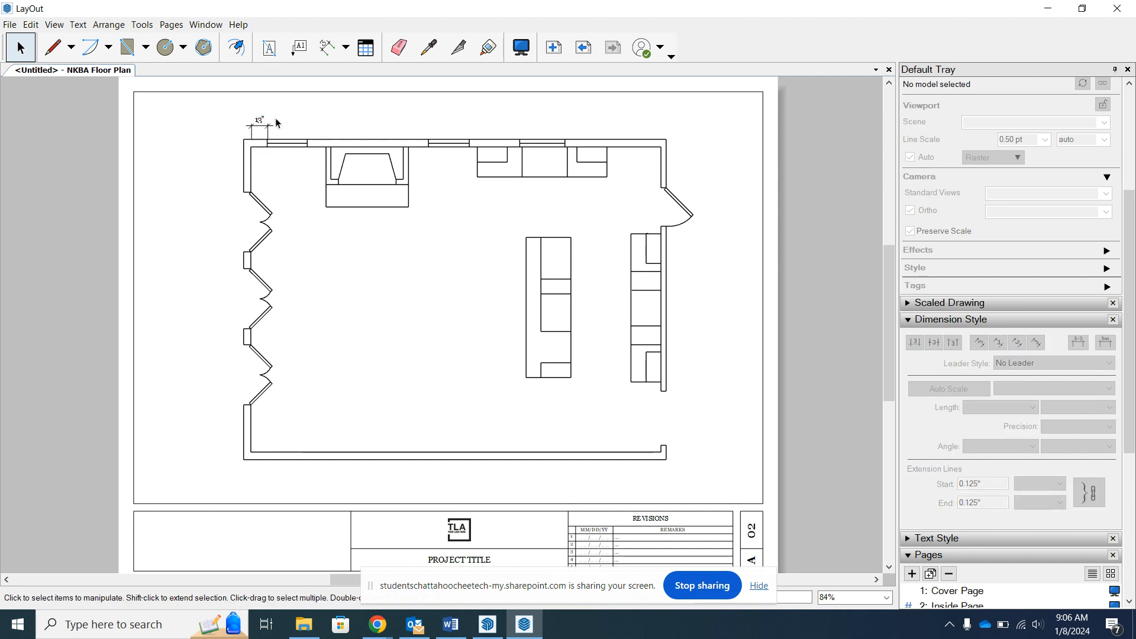
pyautogui.click(52, 47)
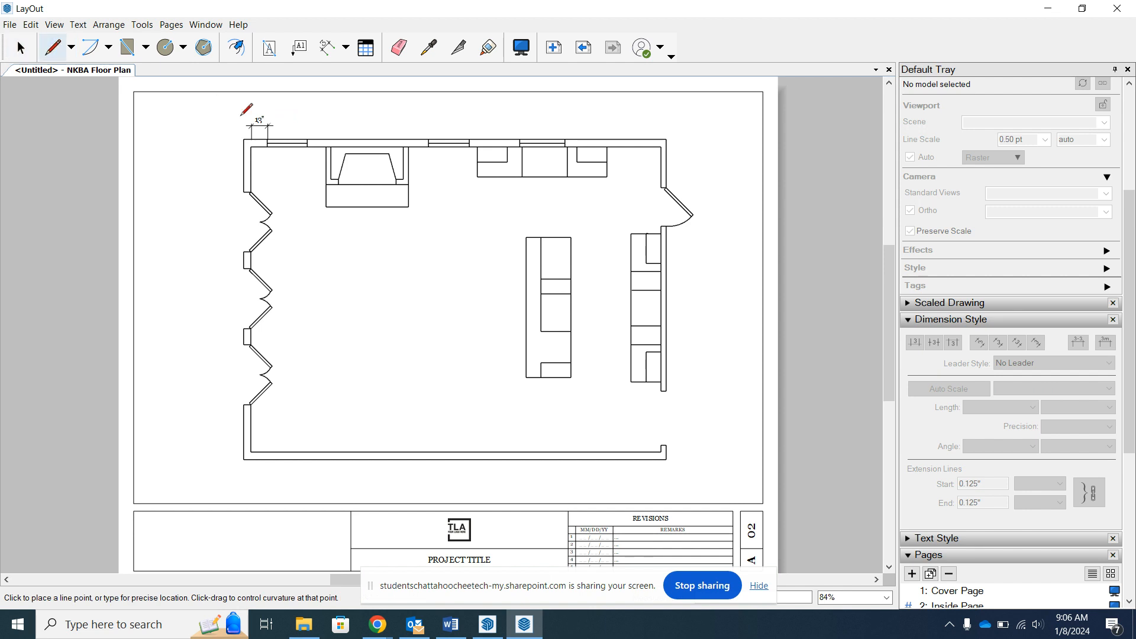
pyautogui.click(268, 140)
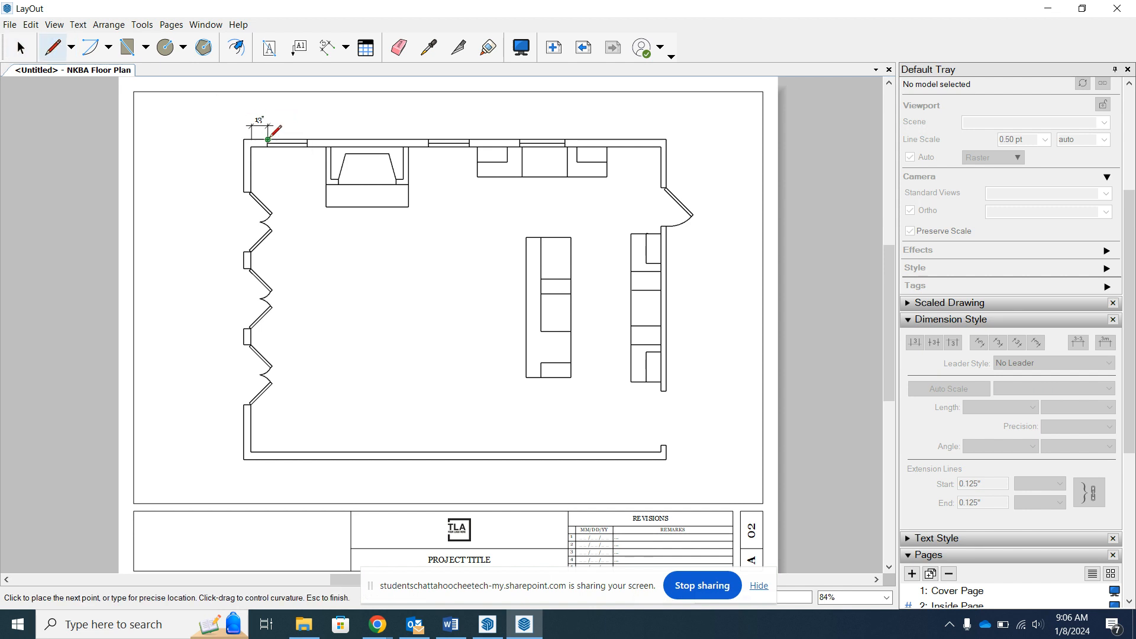
pyautogui.click(308, 139)
pyautogui.press('Escape')
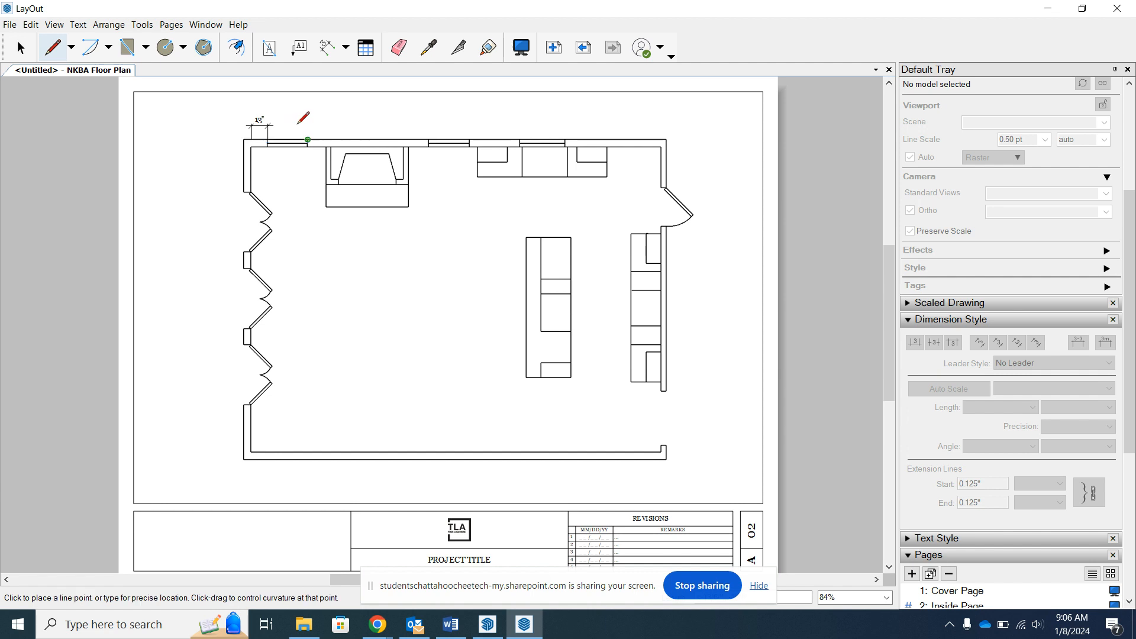
pyautogui.click(32, 25)
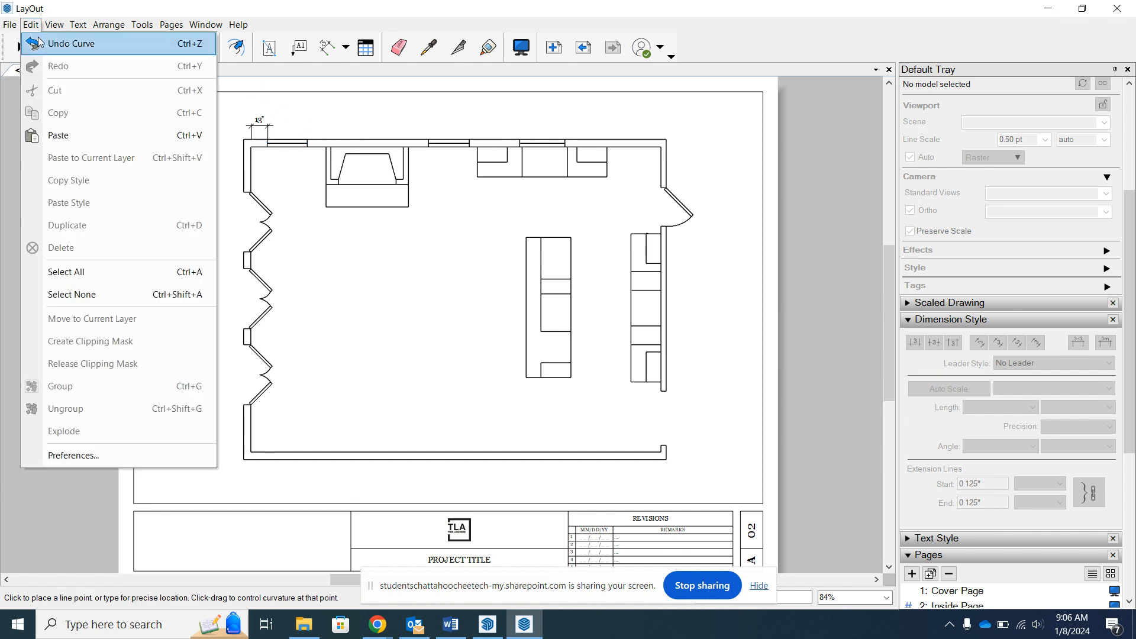
pyautogui.click(32, 26)
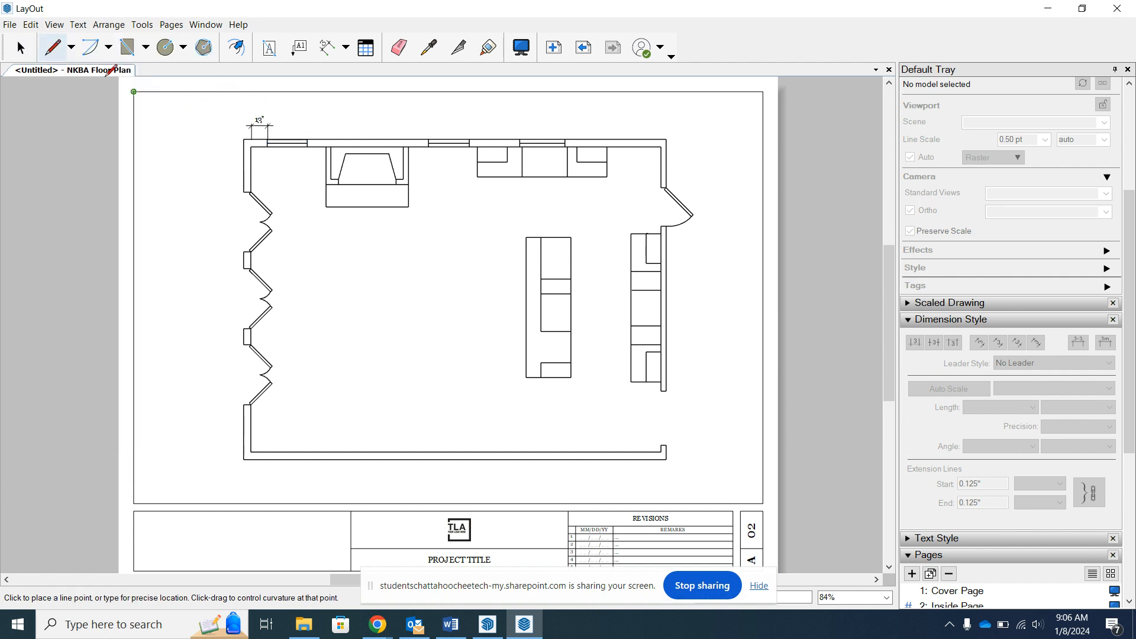
pyautogui.click(22, 52)
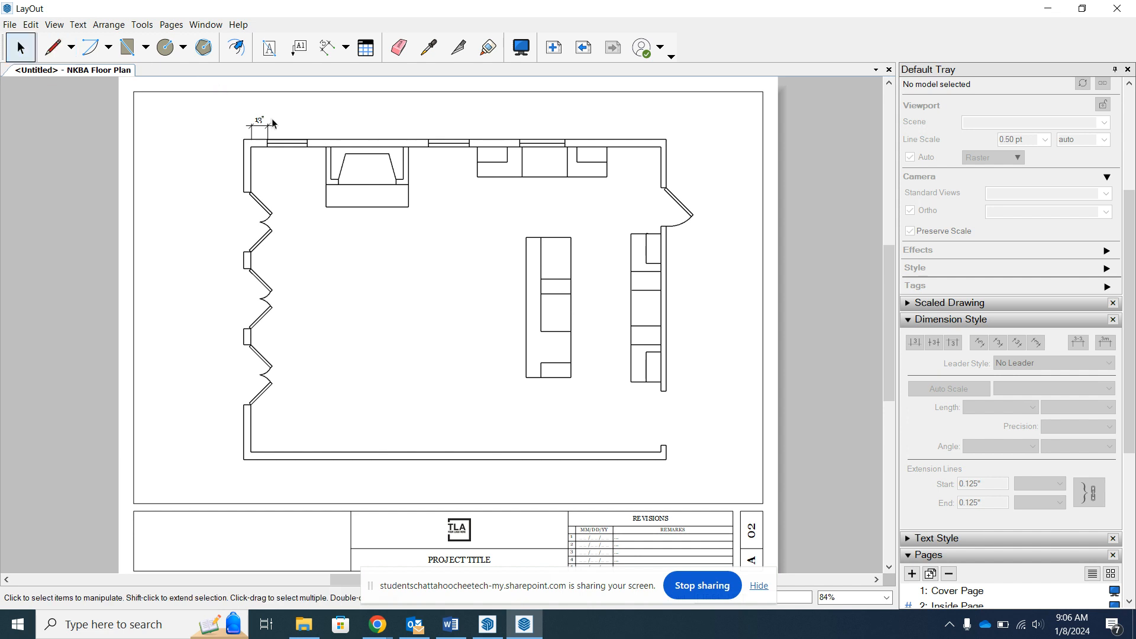
pyautogui.click(274, 143)
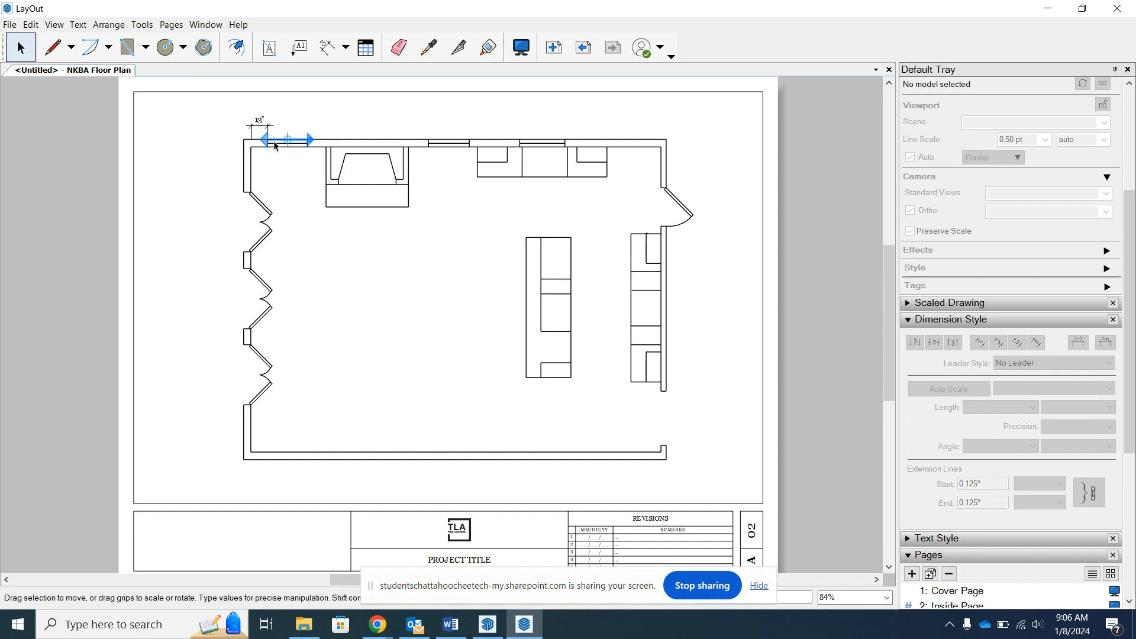
pyautogui.press('Escape')
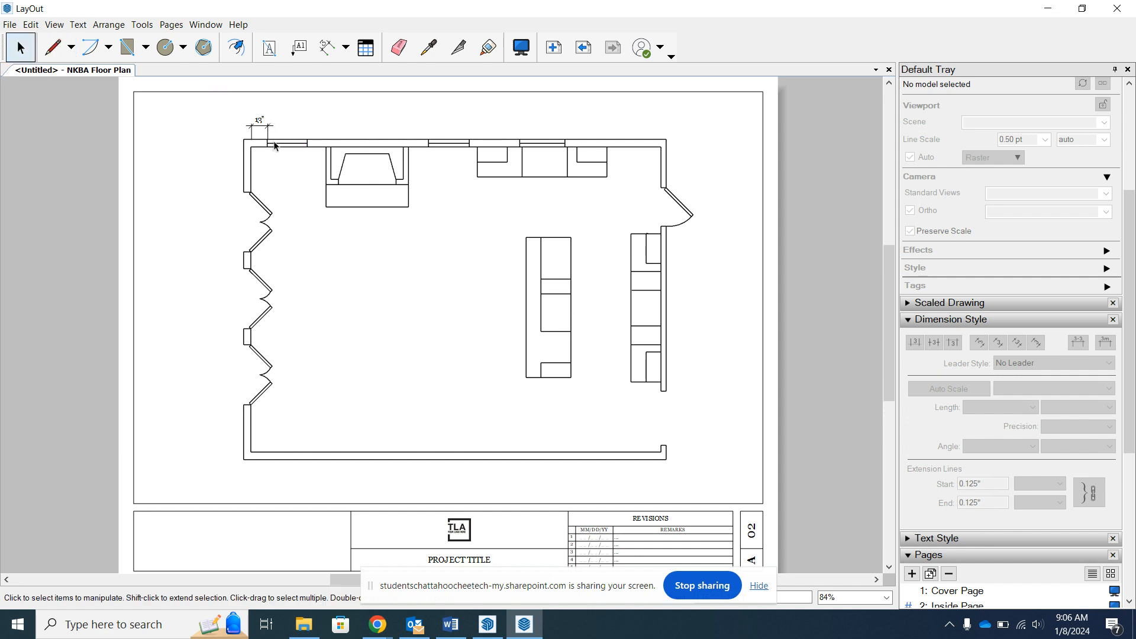
# Dimension the first window's width and the wall between the first and second windows, aligned with the existing dimension above the upper wall.
pyautogui.click(325, 50)
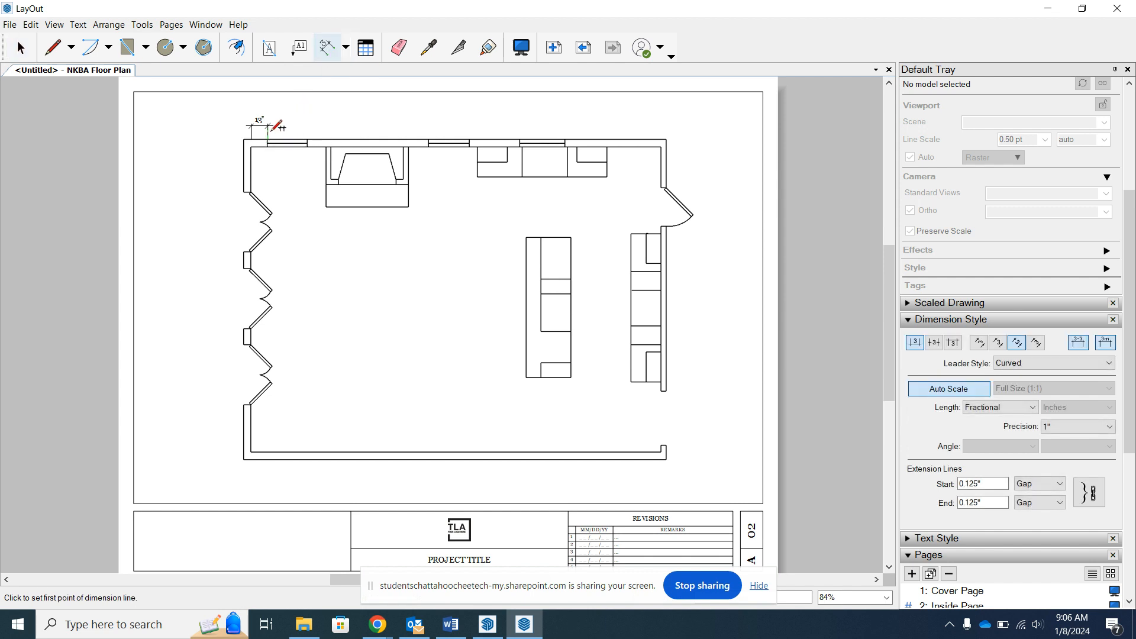
pyautogui.click(268, 140)
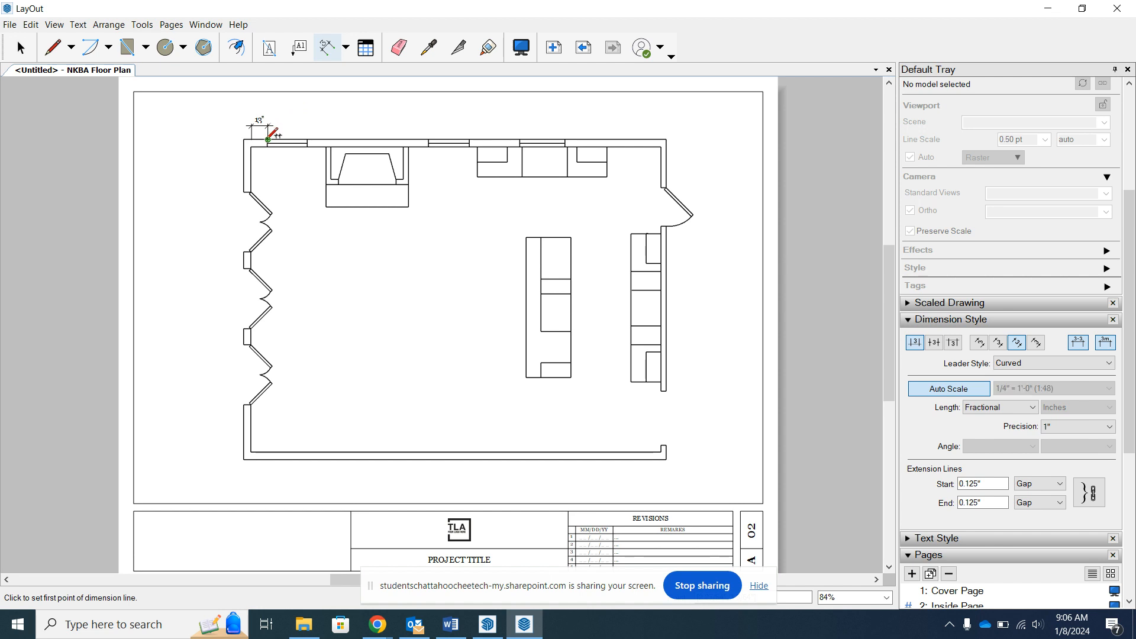
pyautogui.click(307, 139)
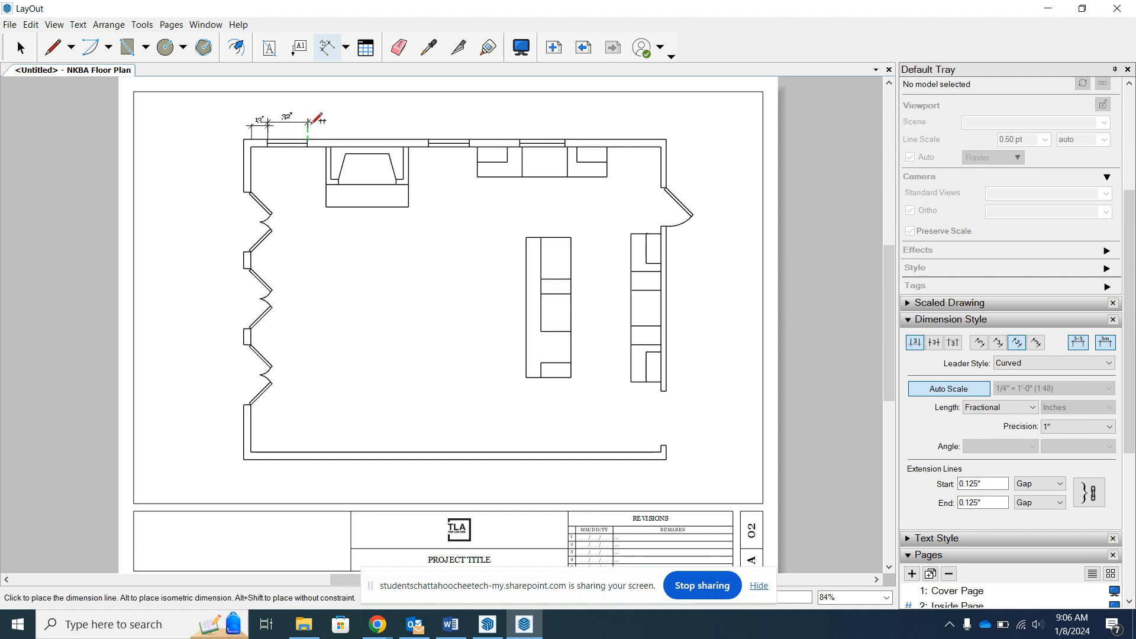
pyautogui.click(268, 125)
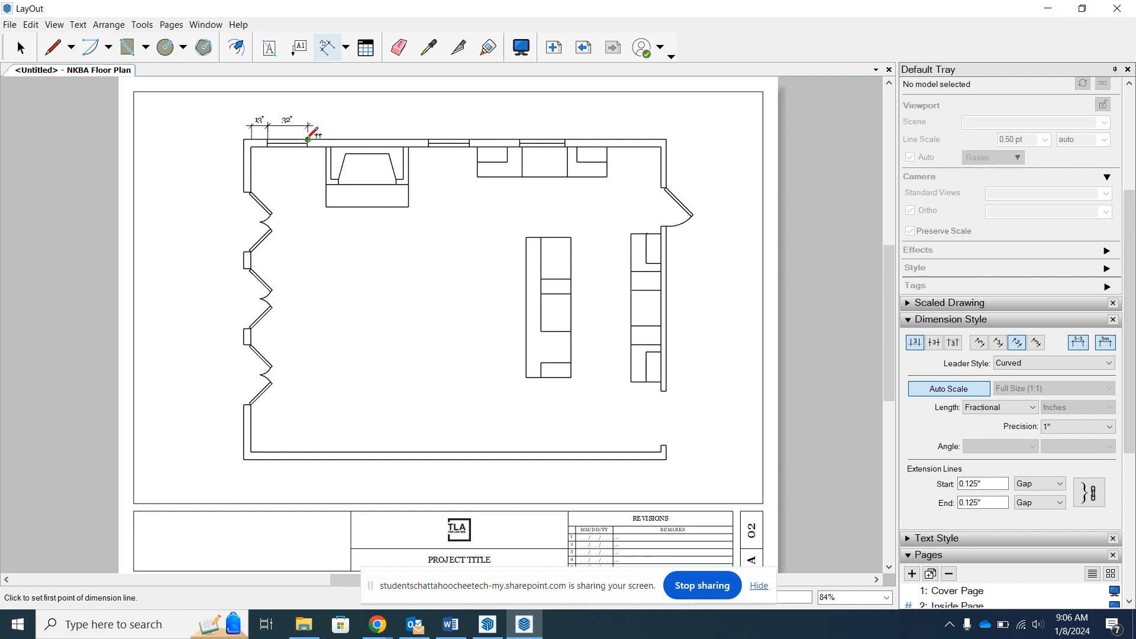
pyautogui.click(308, 140)
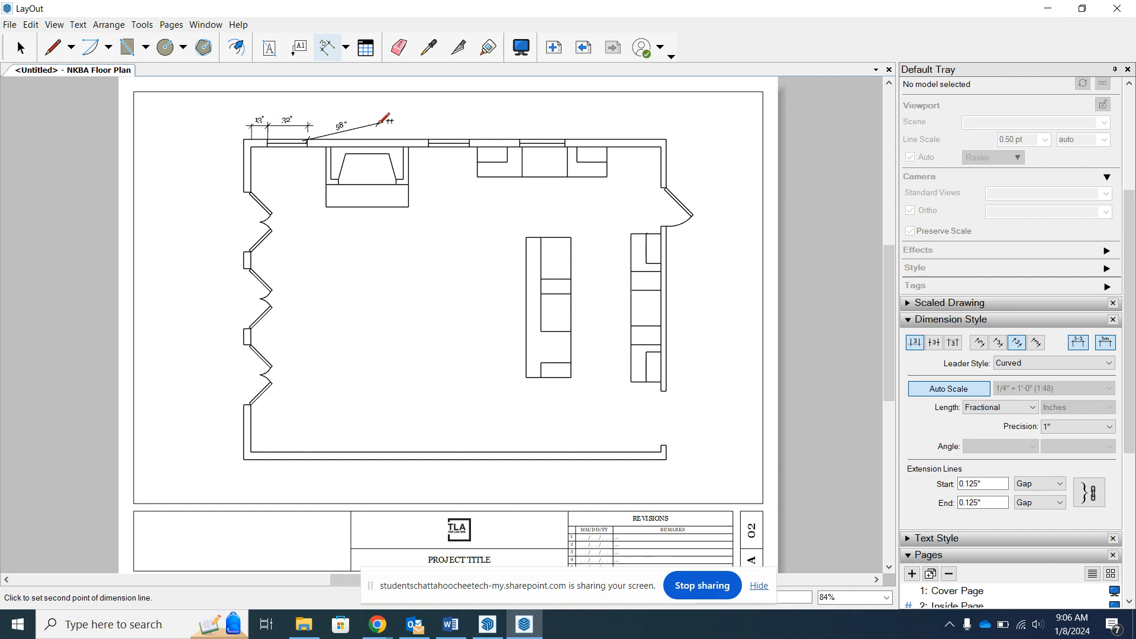
pyautogui.click(429, 139)
pyautogui.click(355, 126)
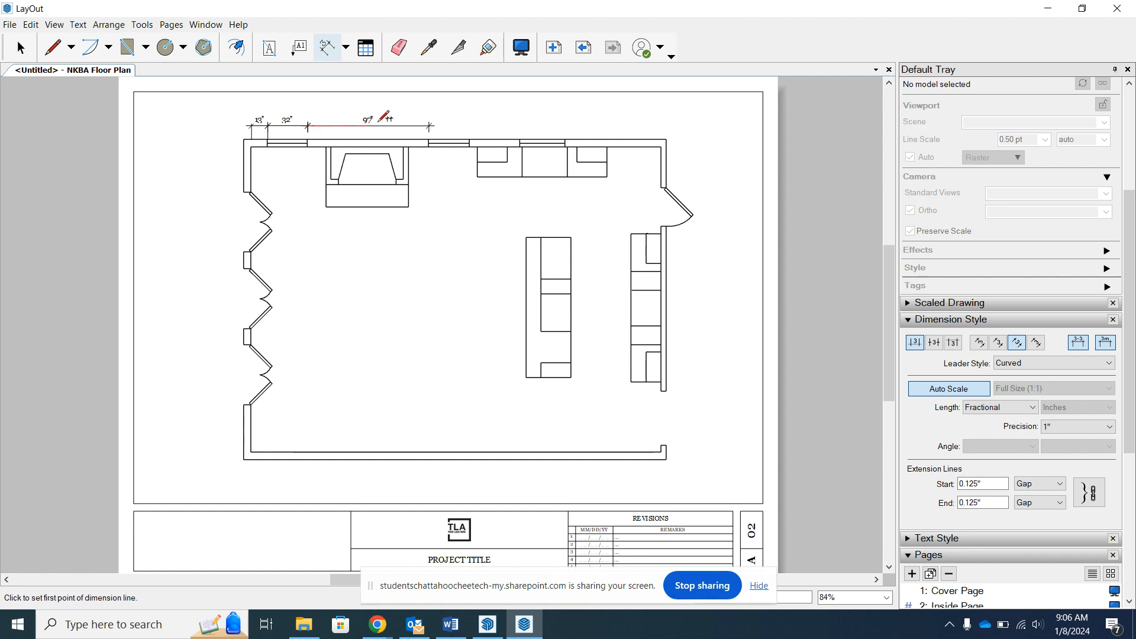
# Continue the aligned dimension string across the second window and the wall between the second and third windows.
pyautogui.click(429, 139)
pyautogui.click(469, 139)
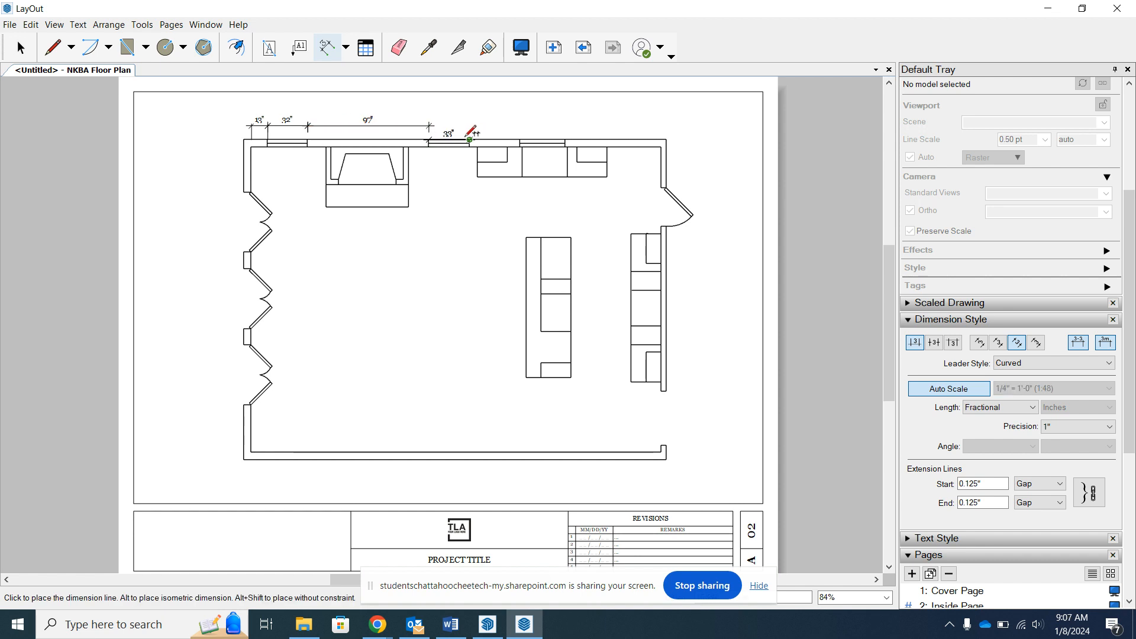
pyautogui.click(471, 128)
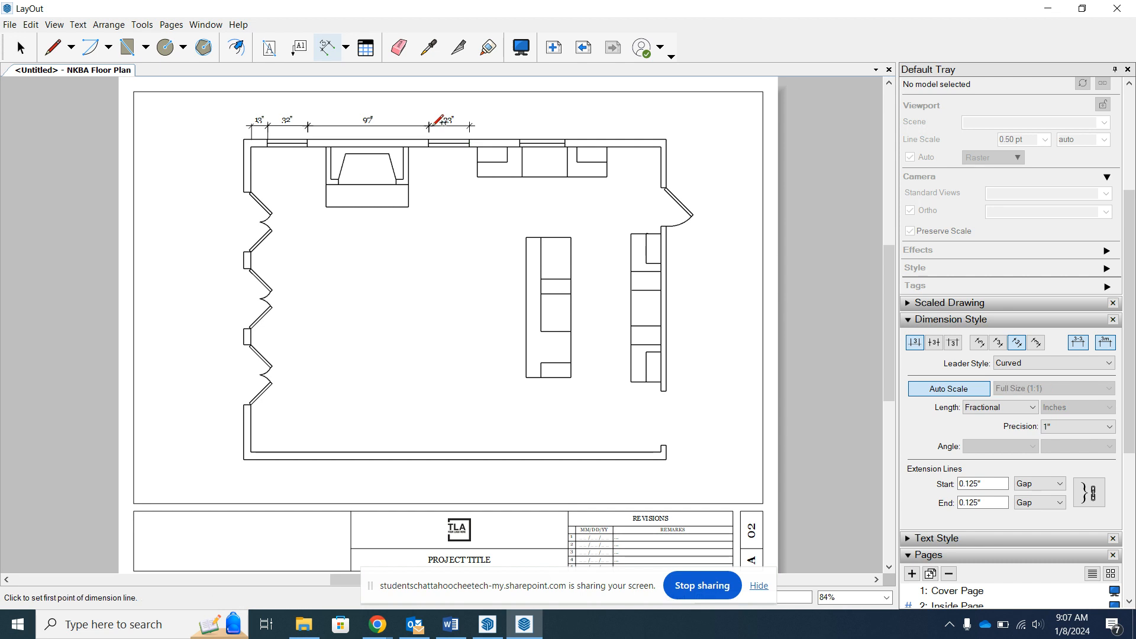
pyautogui.click(470, 139)
pyautogui.click(520, 139)
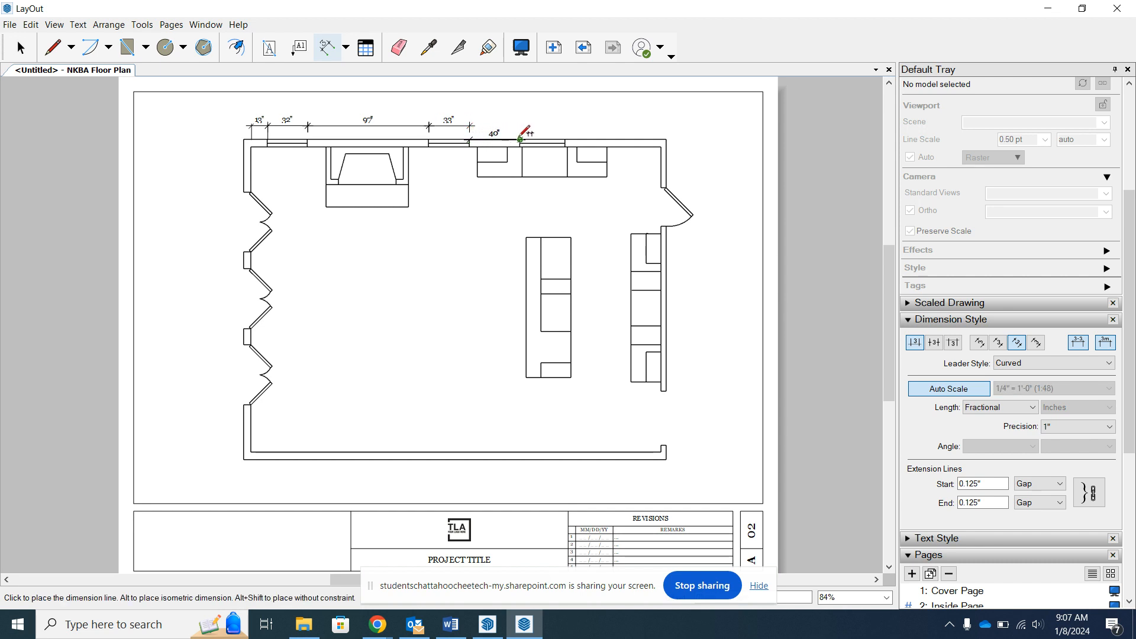
pyautogui.click(470, 126)
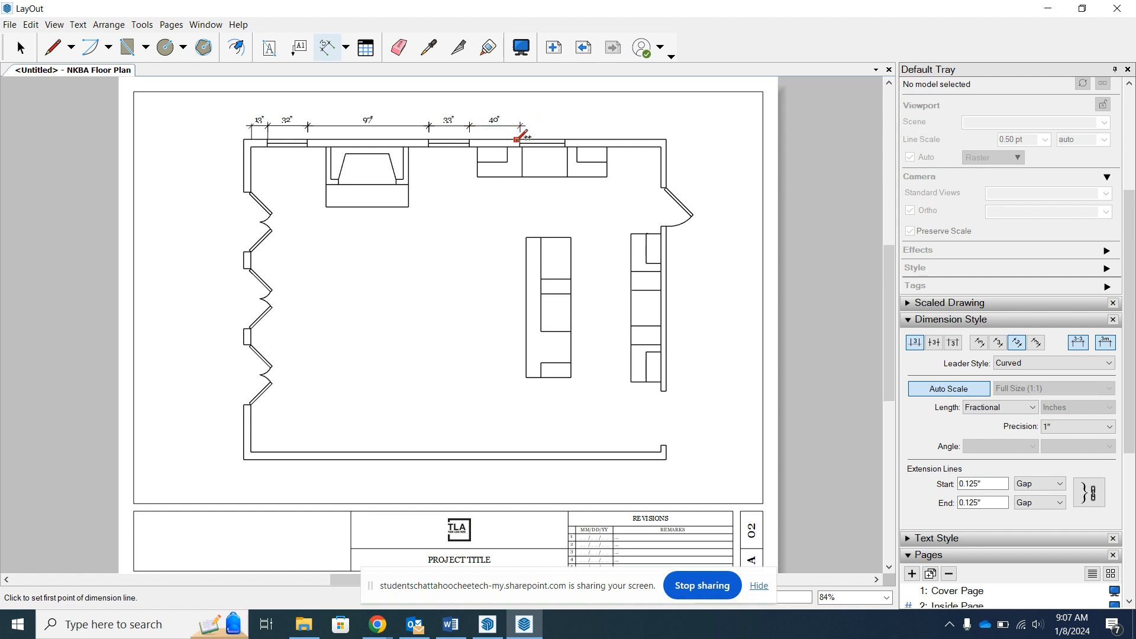
# Complete the upper wall's dimension string with the third window's width and the remaining wall to the inside right corner.
pyautogui.click(520, 139)
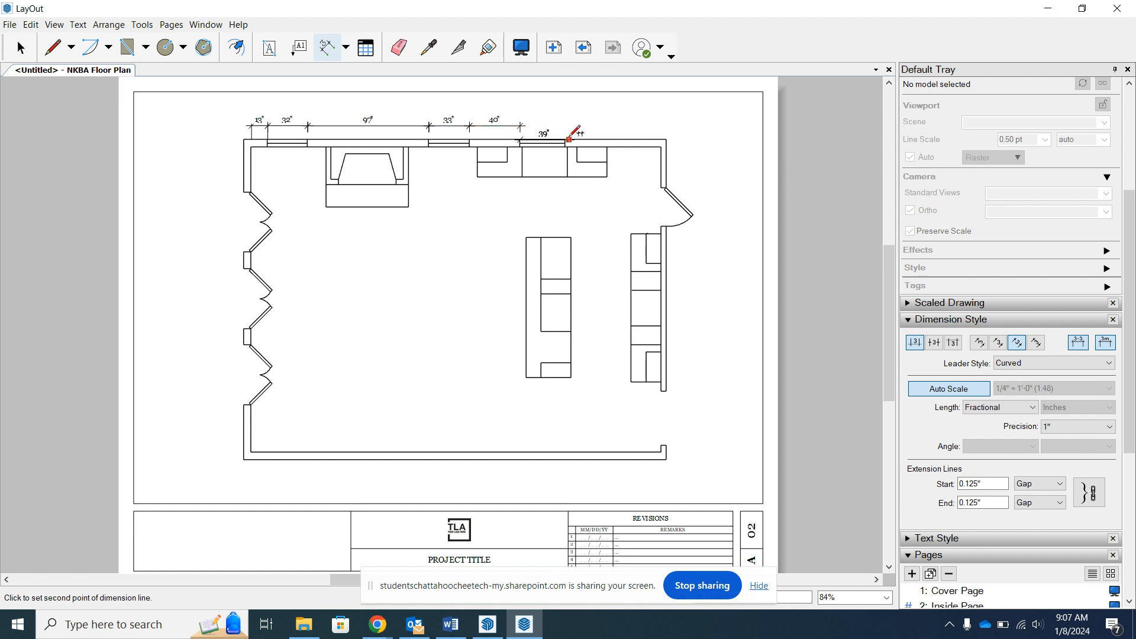
pyautogui.click(566, 140)
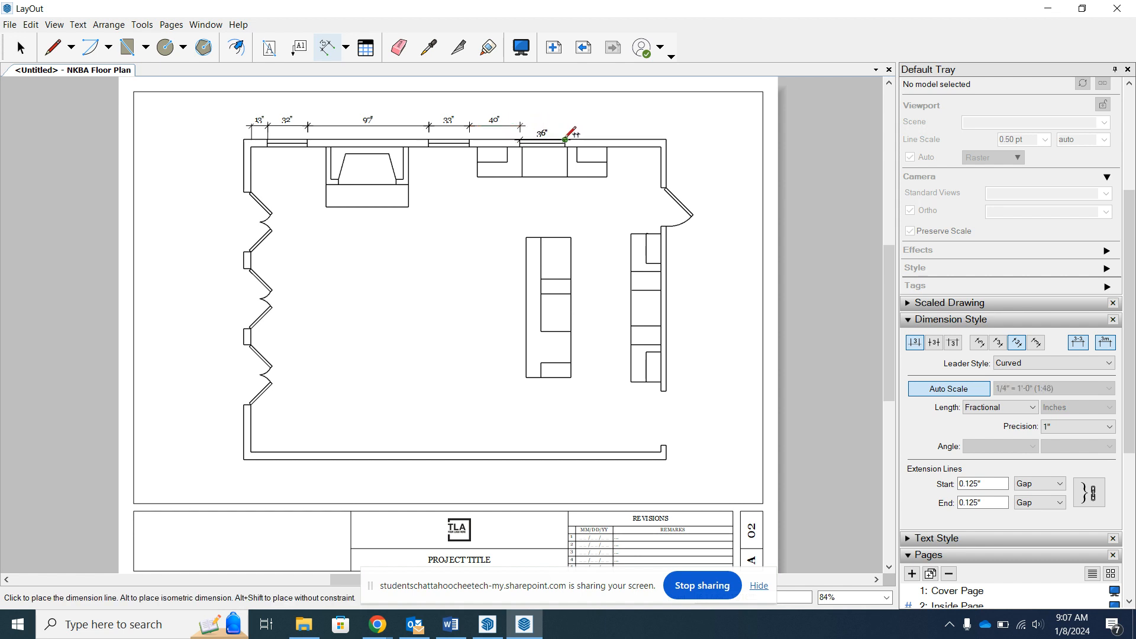
pyautogui.click(525, 126)
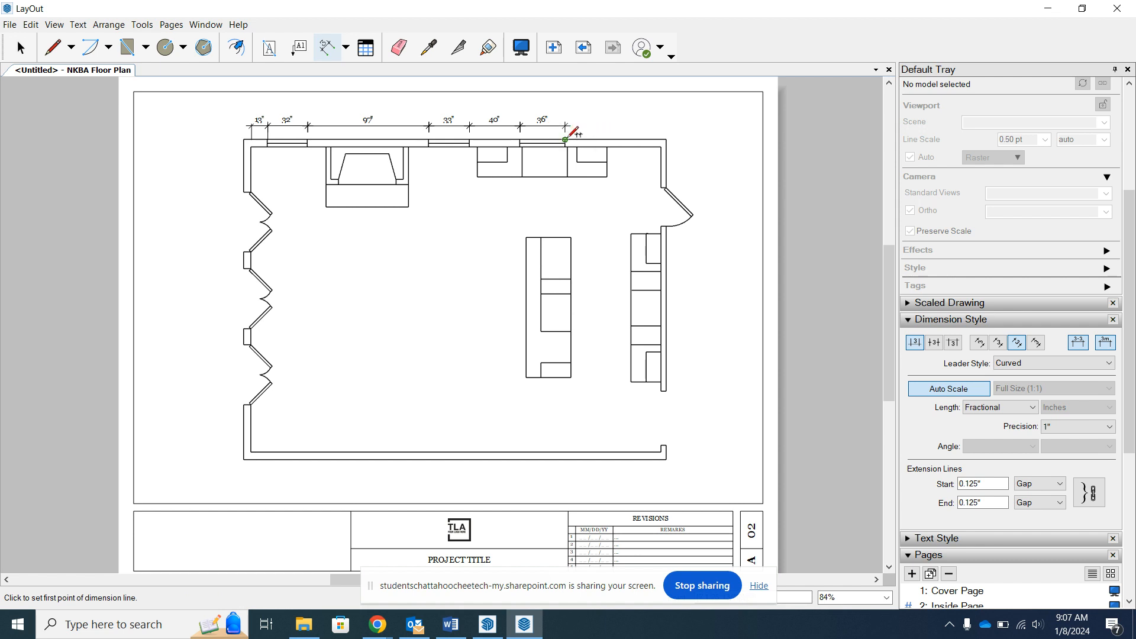
pyautogui.click(565, 140)
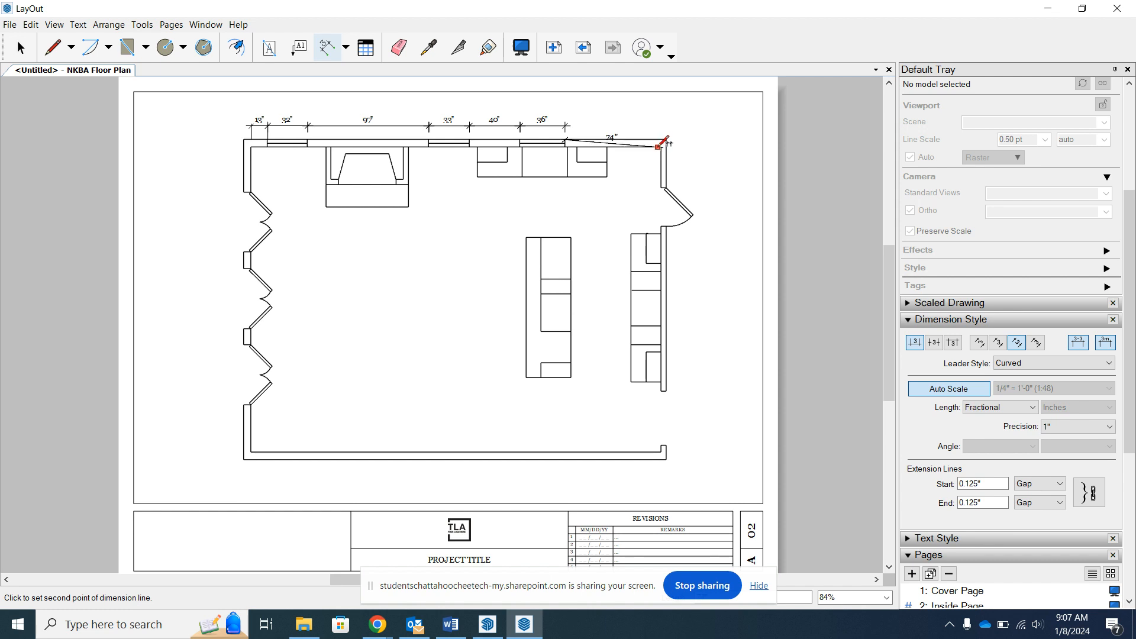
pyautogui.press('Escape')
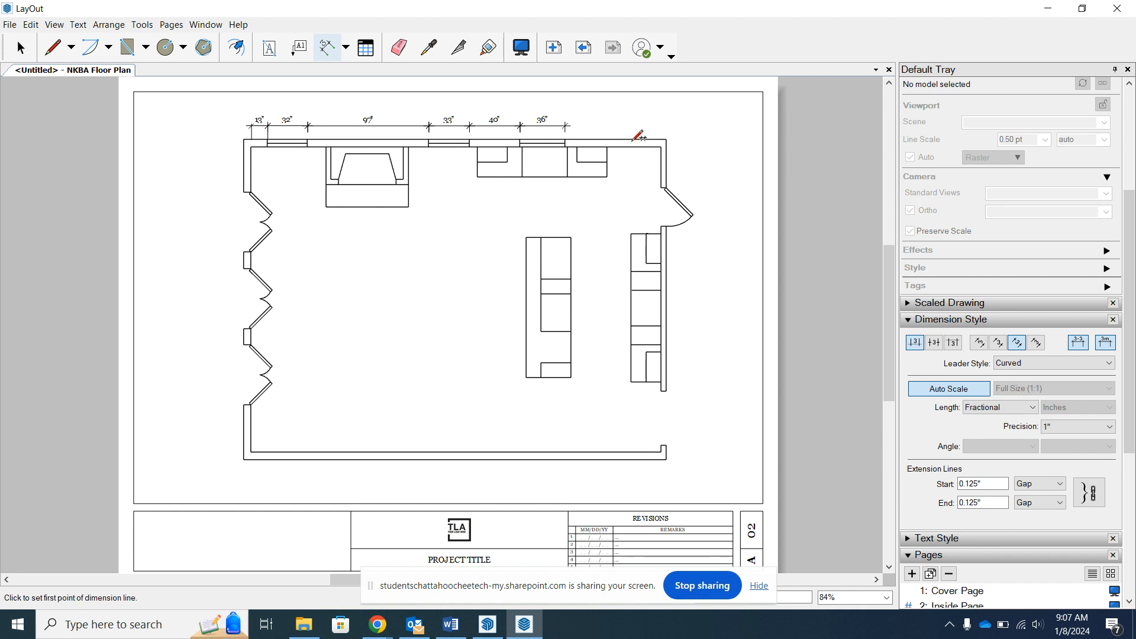
pyautogui.click(564, 146)
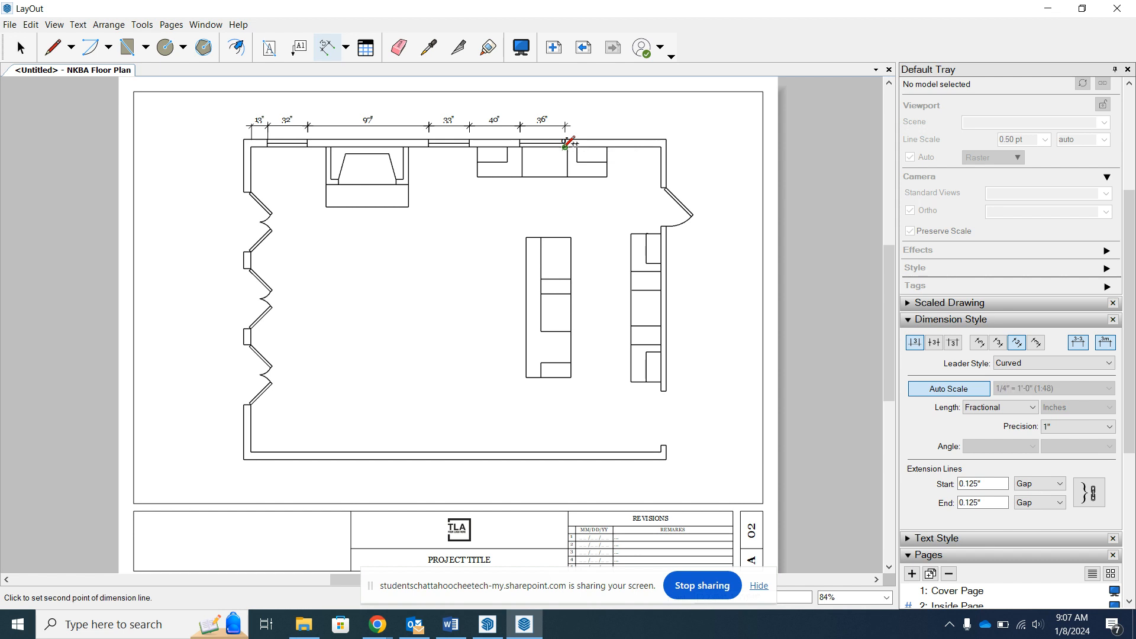
pyautogui.click(661, 146)
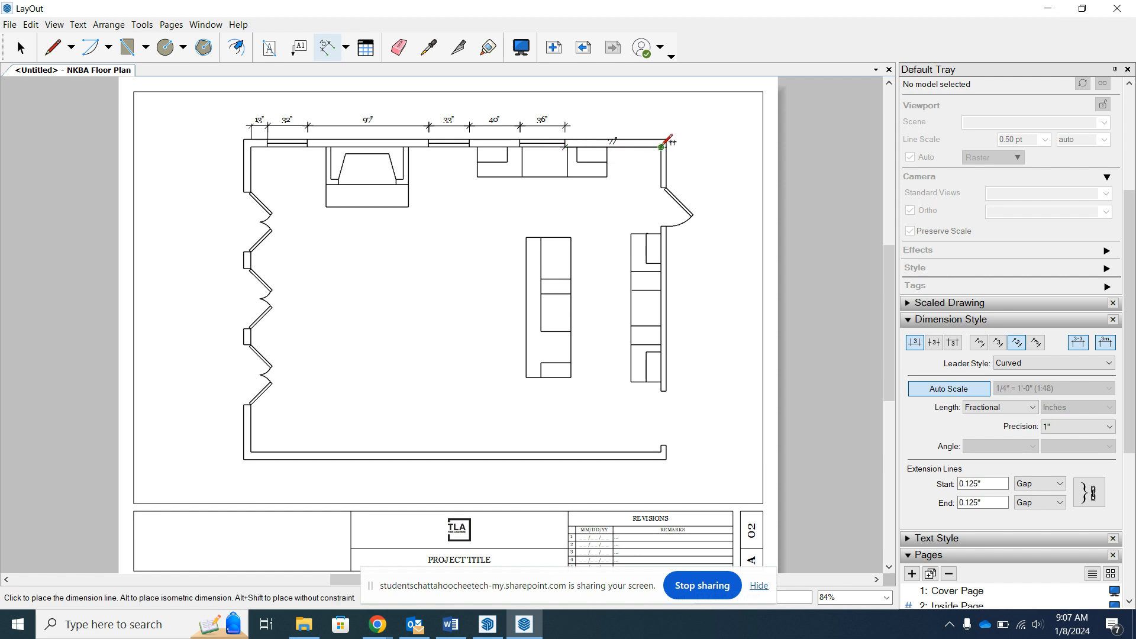
pyautogui.click(566, 125)
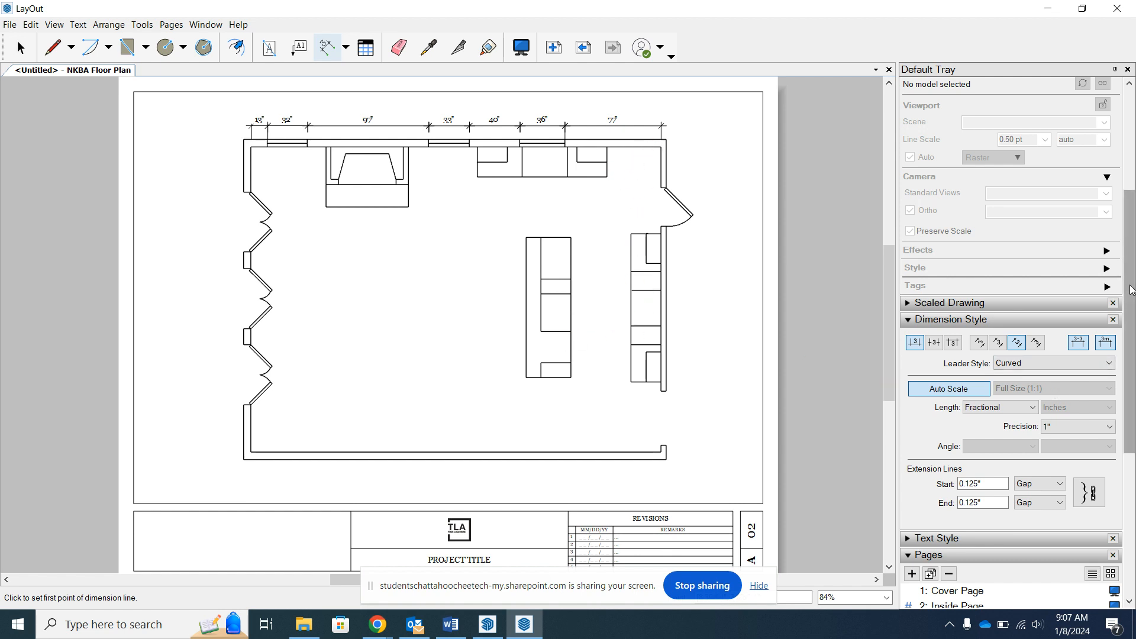
# Find the centerline symbol on the TB-Simple Drafting Symbols 2 scrapbook page and place it above the upper wall near the right corner.
pyautogui.moveTo(1131, 290); pyautogui.dragTo(1128, 450)
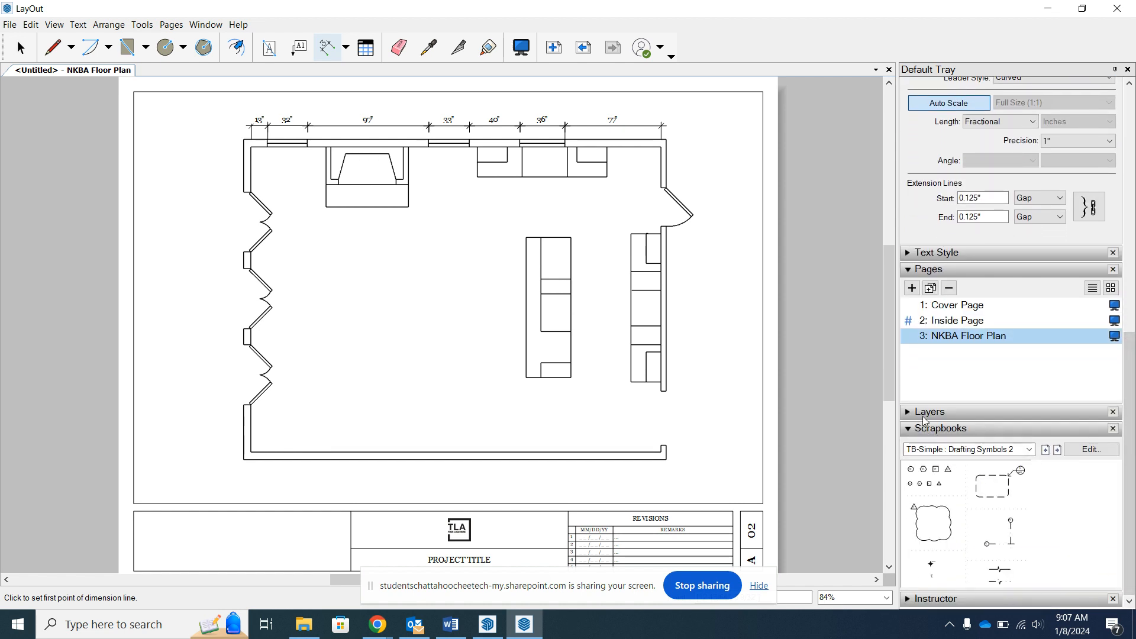
pyautogui.click(914, 271)
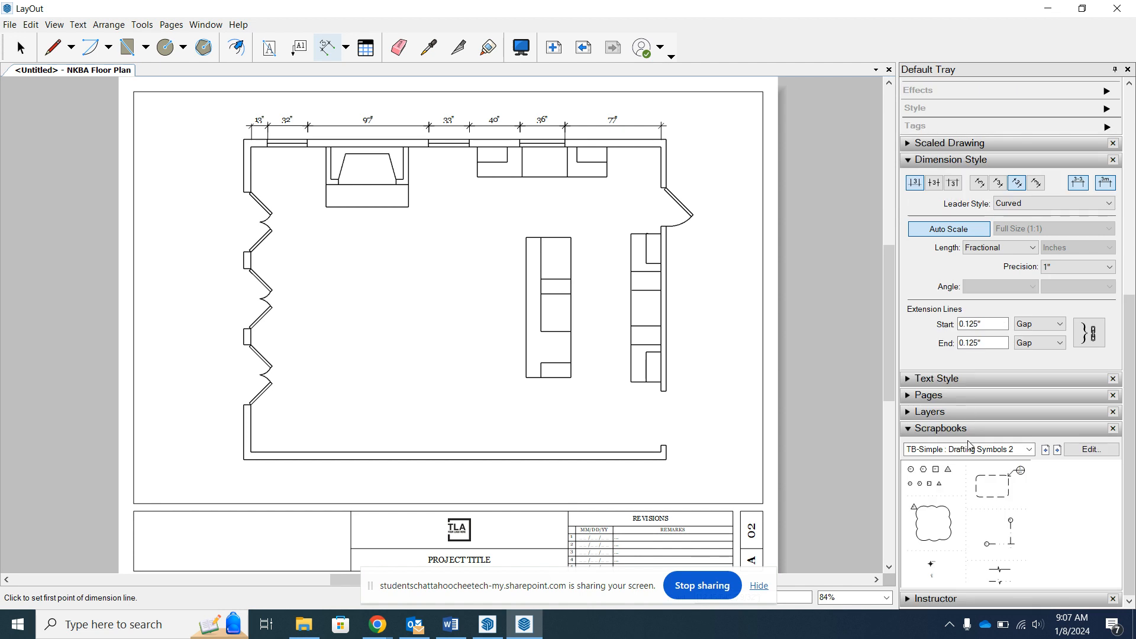
pyautogui.click(1030, 449)
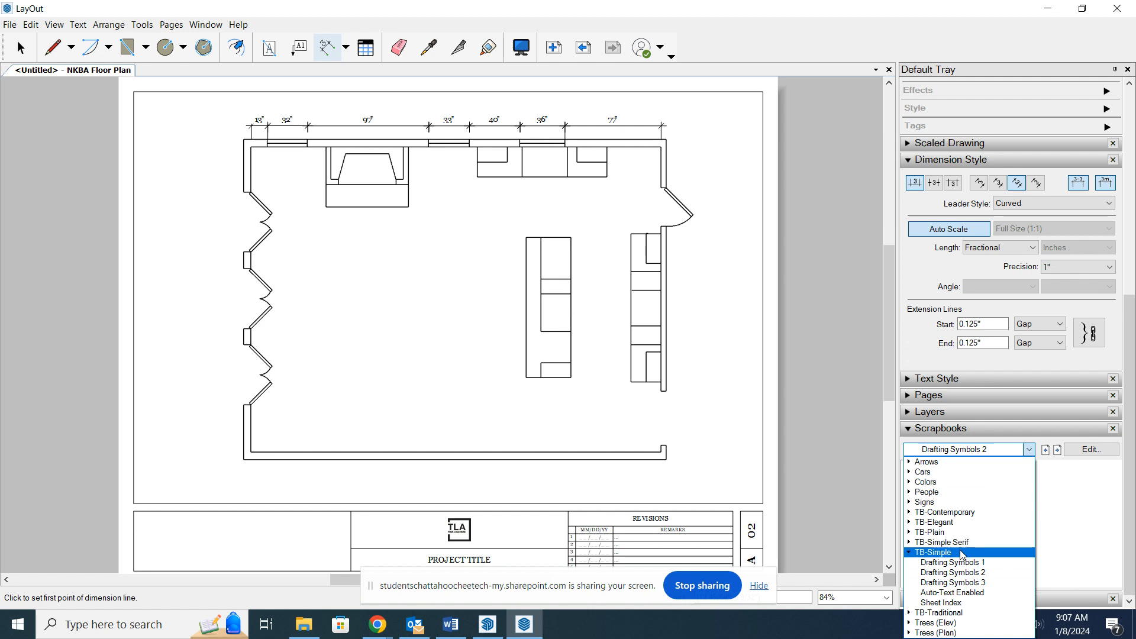
pyautogui.click(952, 592)
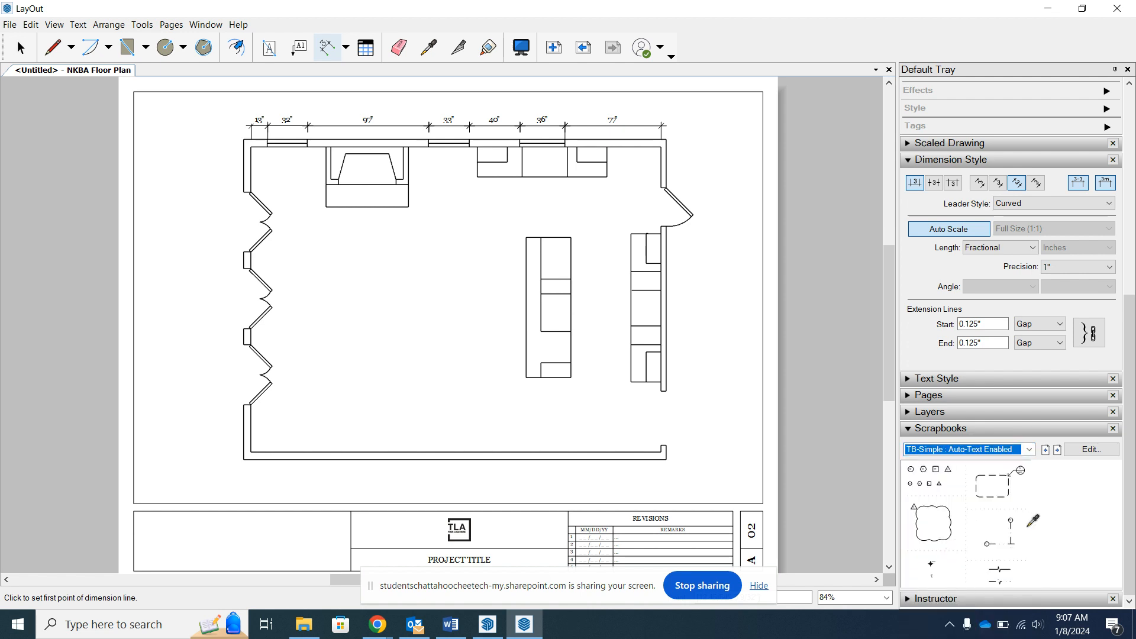
pyautogui.click(1029, 450)
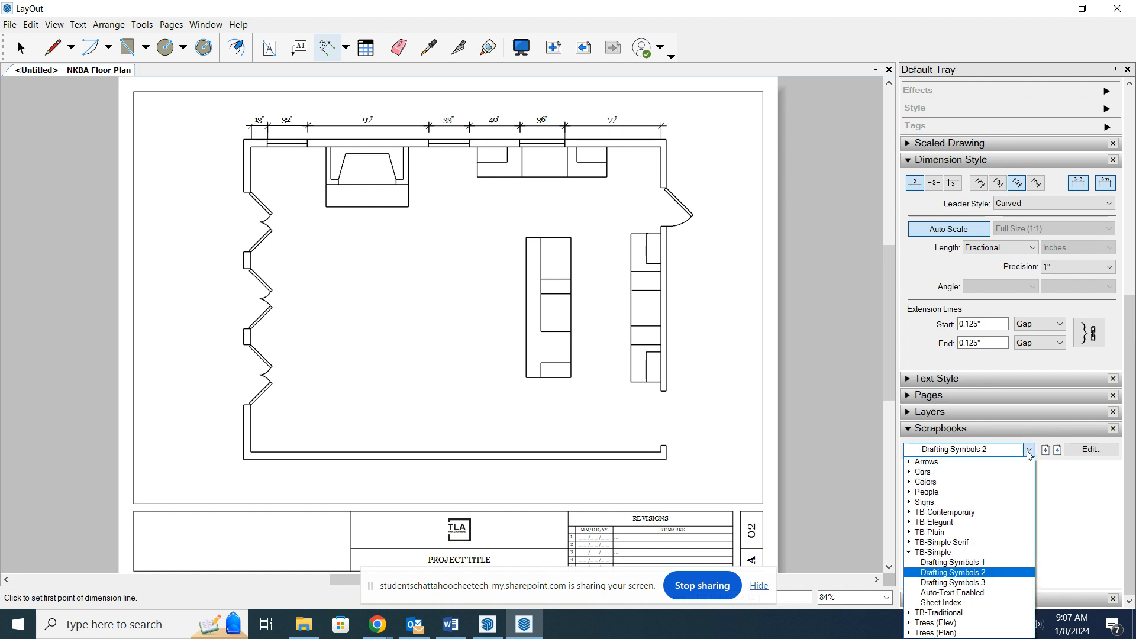
pyautogui.click(979, 563)
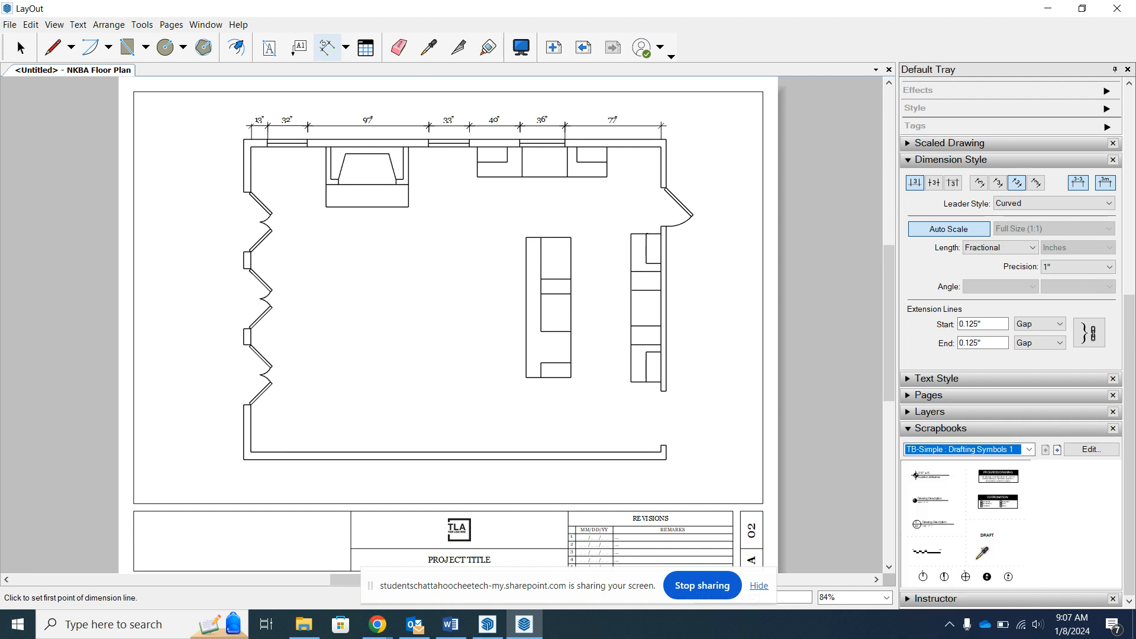
pyautogui.click(1030, 450)
pyautogui.click(985, 573)
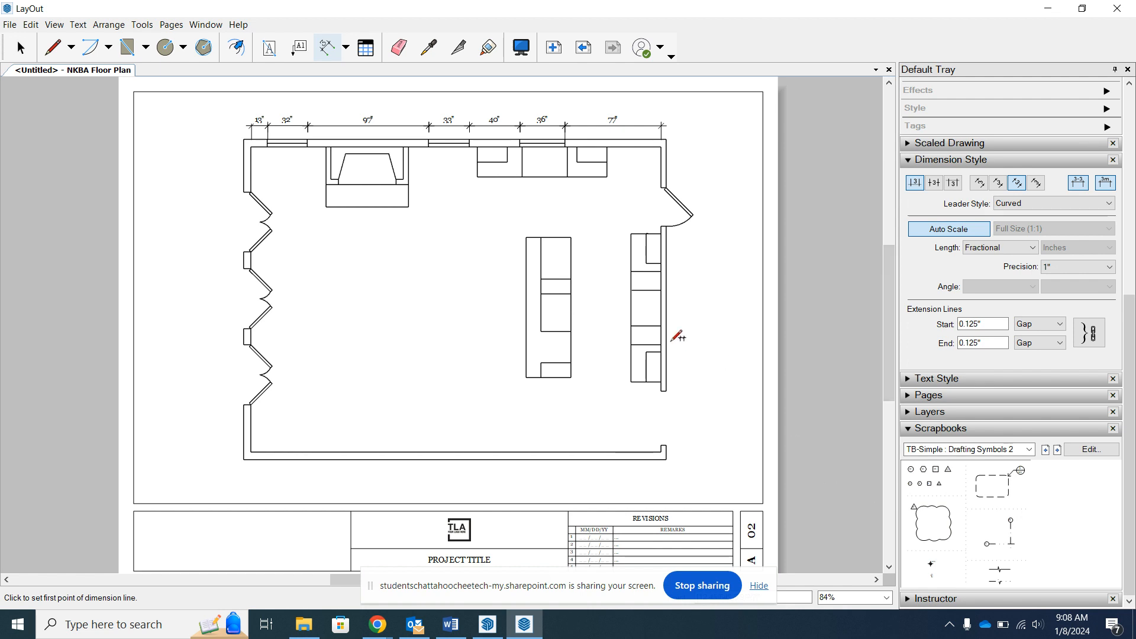
pyautogui.click(20, 47)
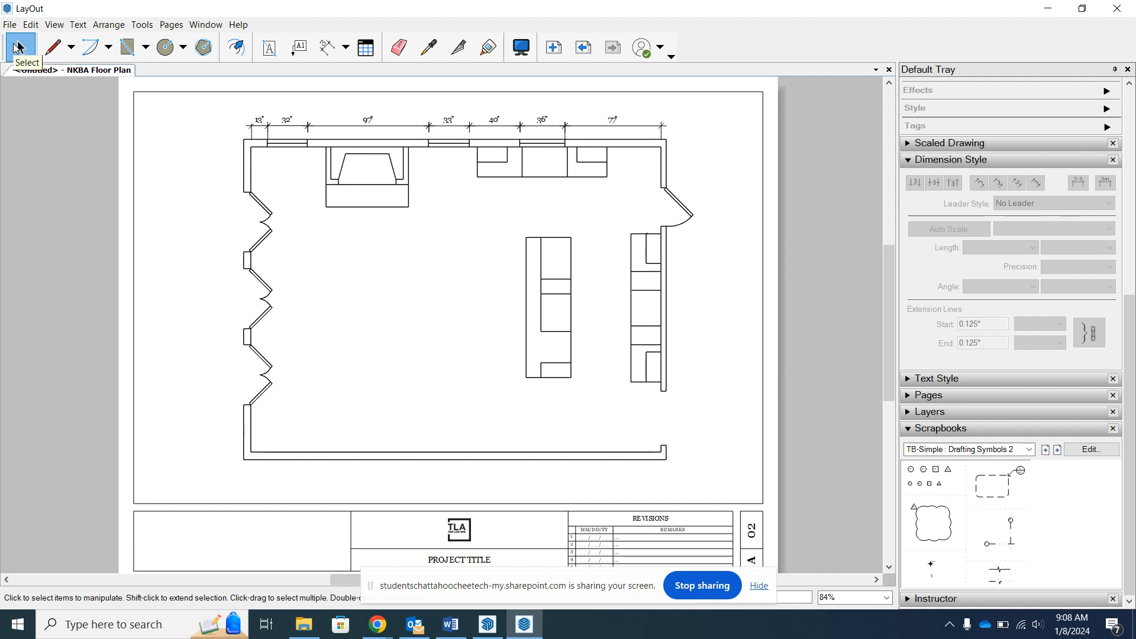
pyautogui.click(933, 578)
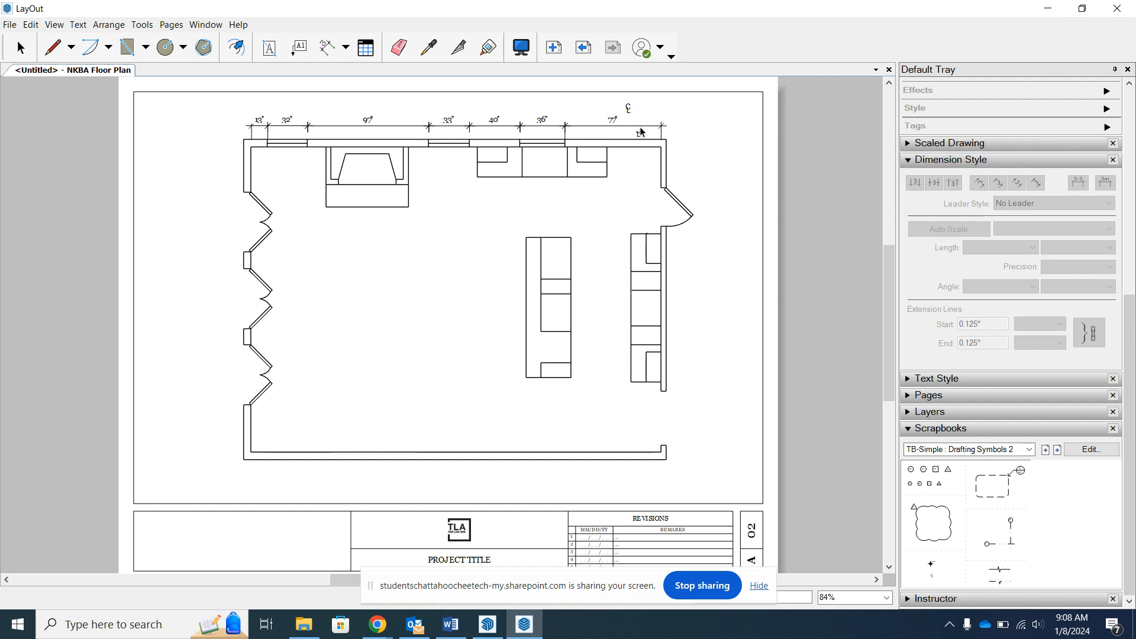
# Draw a vertical centerline from the midpoint between the upper cabinet run and the inside right corner up to the dimension string.
pyautogui.click(53, 47)
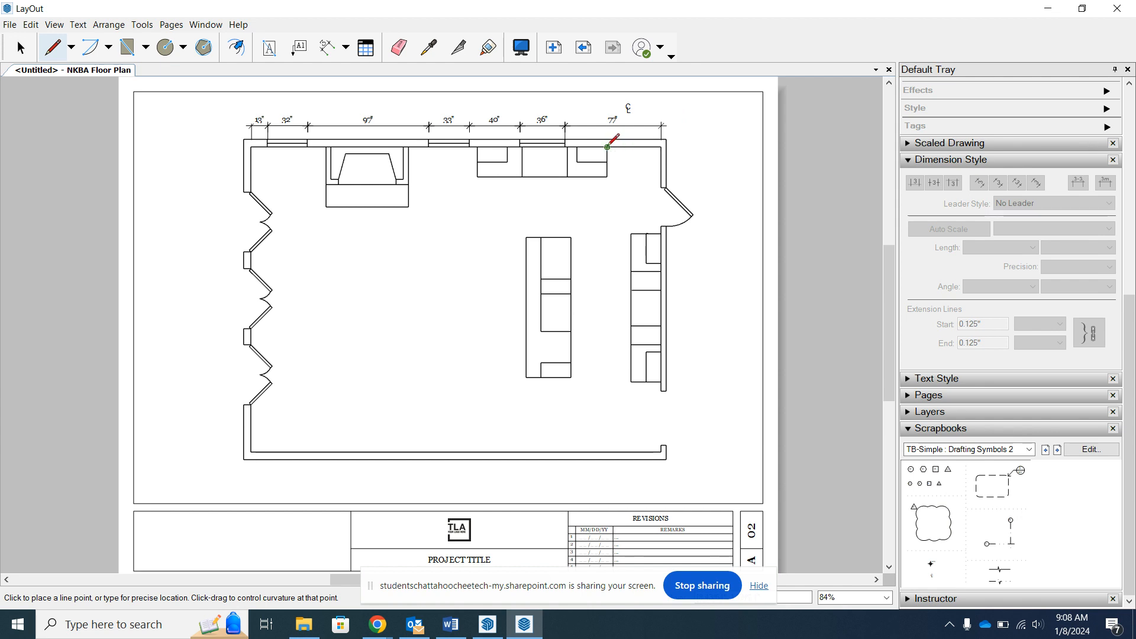
pyautogui.click(607, 147)
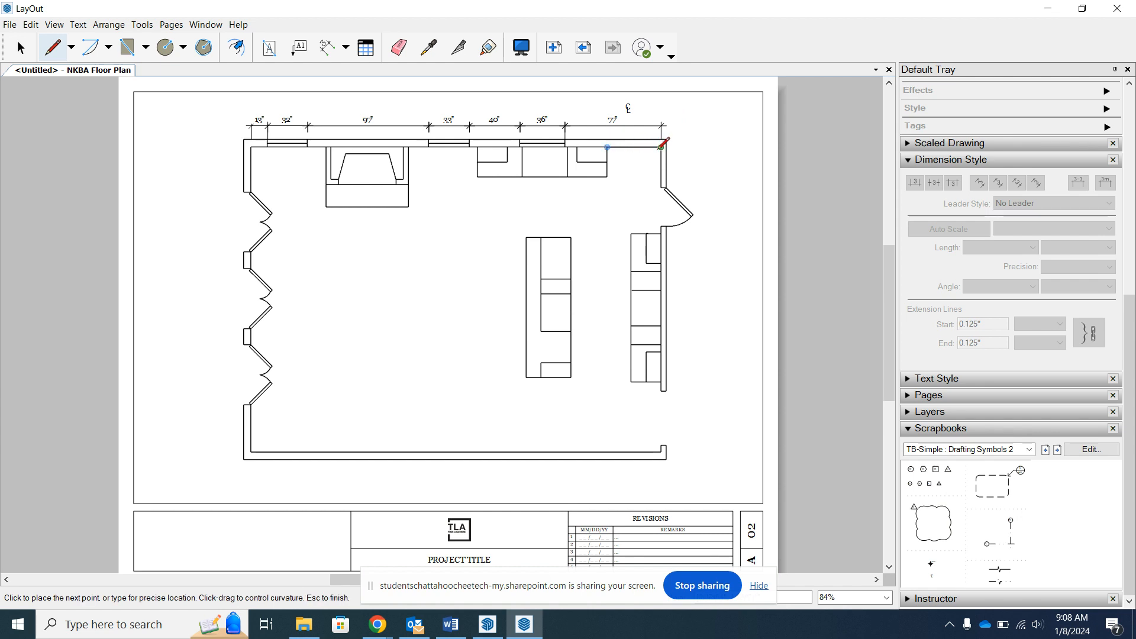
pyautogui.press('Escape')
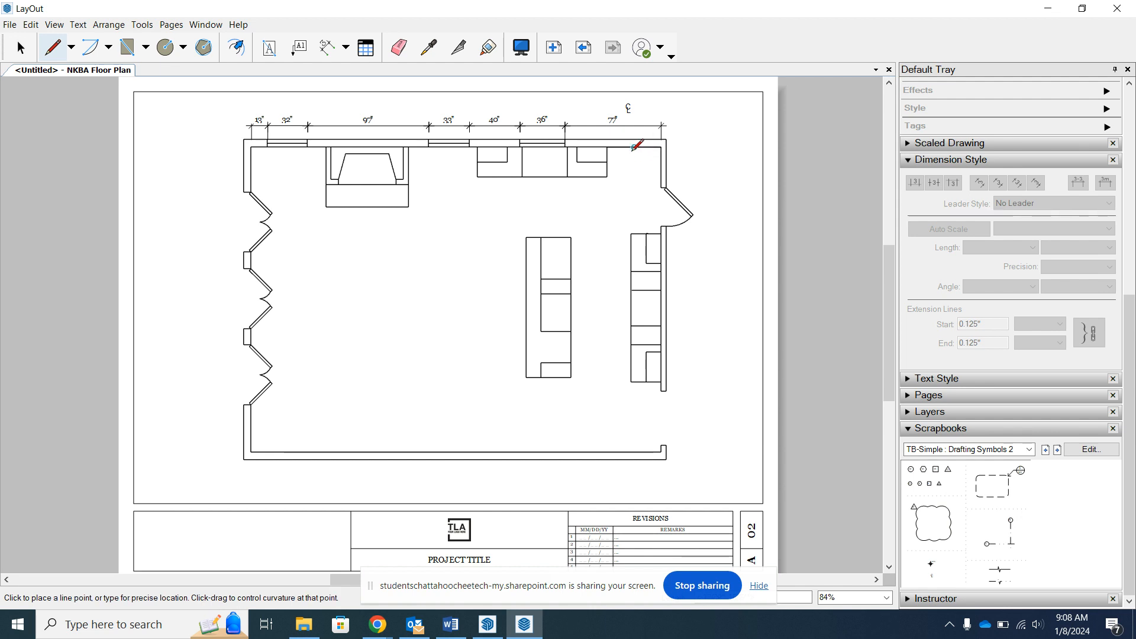
pyautogui.click(634, 147)
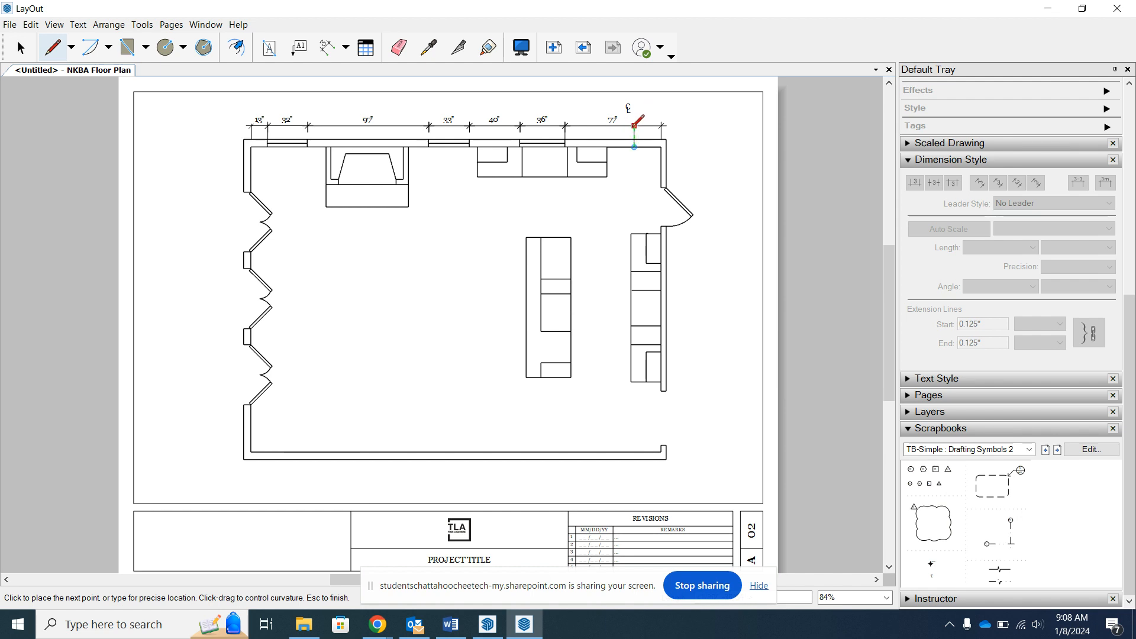
pyautogui.click(633, 126)
pyautogui.click(19, 48)
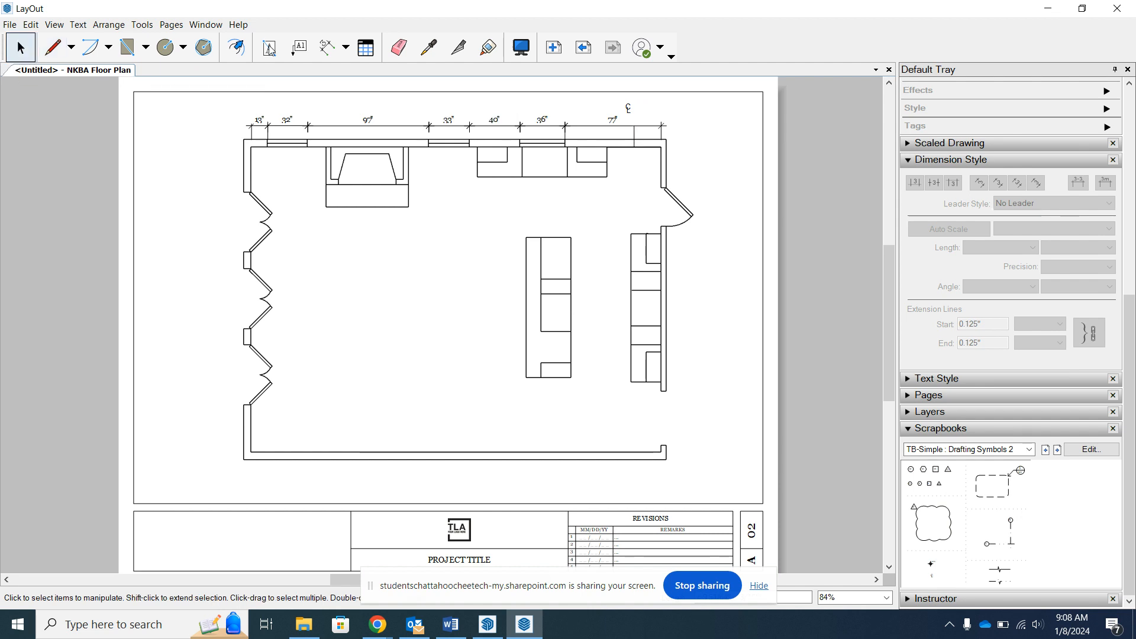
# Move the centerline symbol so it is centered directly above the new vertical line.
pyautogui.click(629, 110)
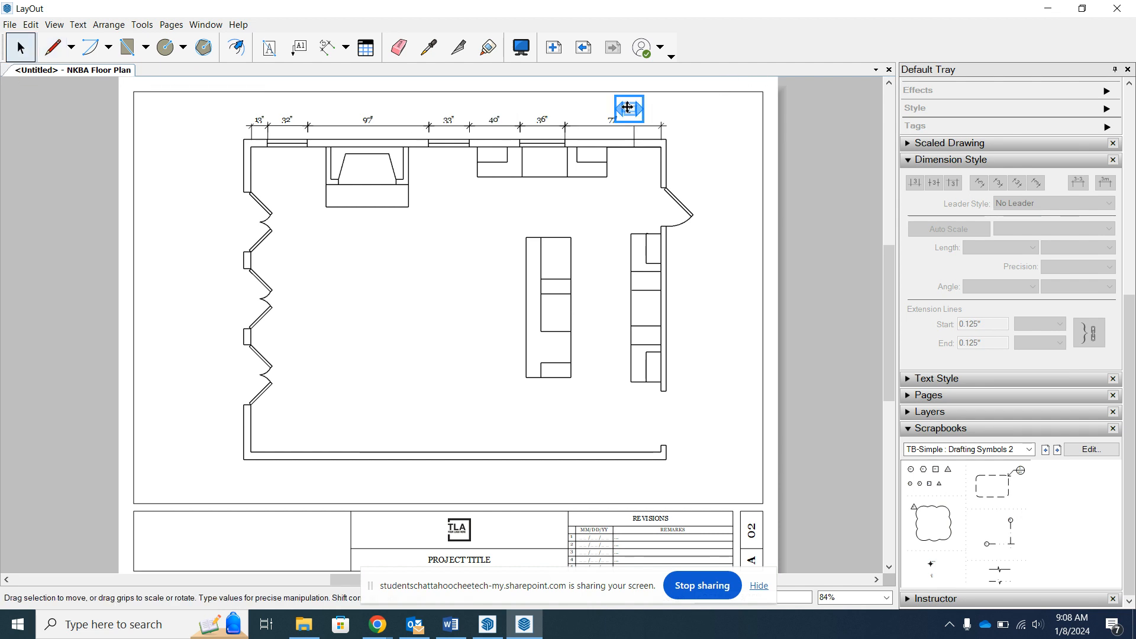
pyautogui.moveTo(628, 108); pyautogui.dragTo(634, 109)
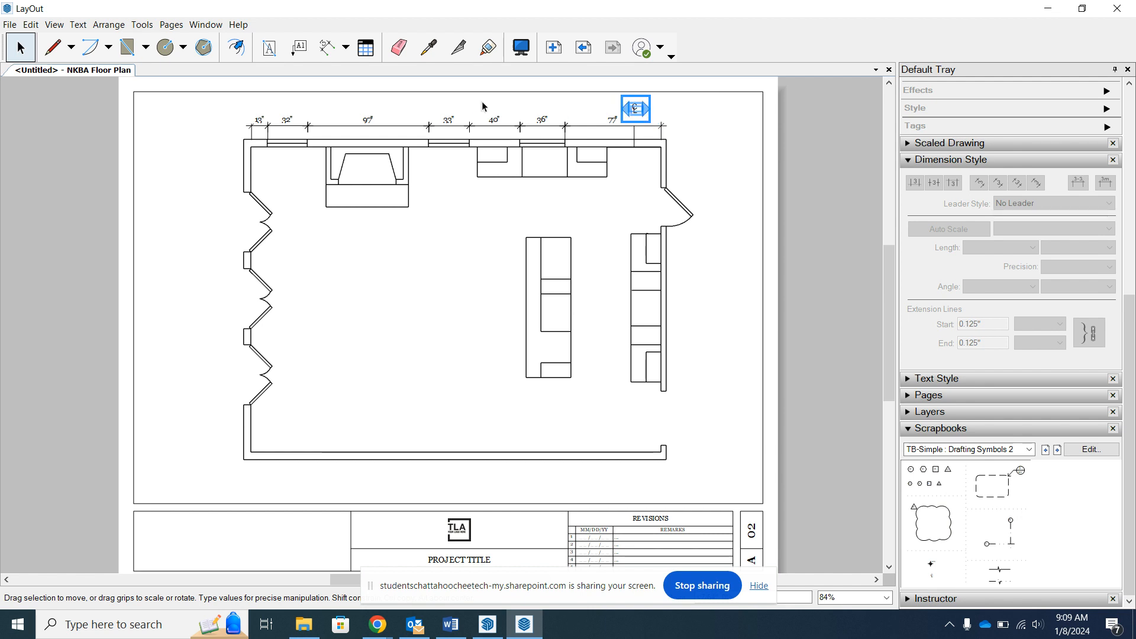
pyautogui.click(22, 51)
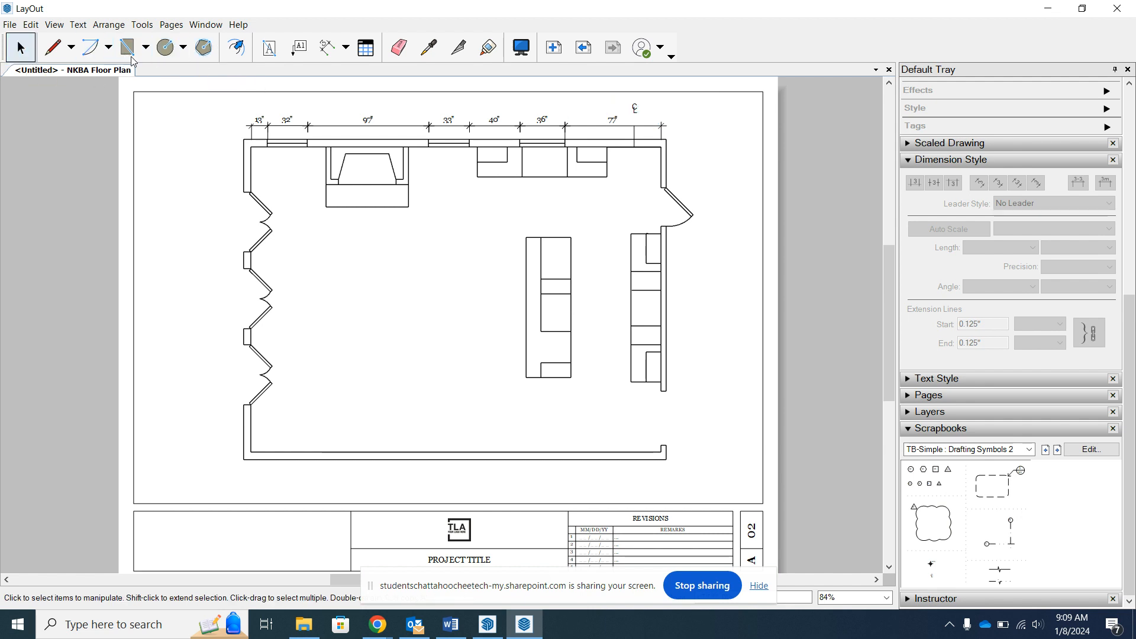
# Dimension from the inside left corner to the centerline and from the centerline to the inside right corner, above the existing dimension string.
pyautogui.click(324, 50)
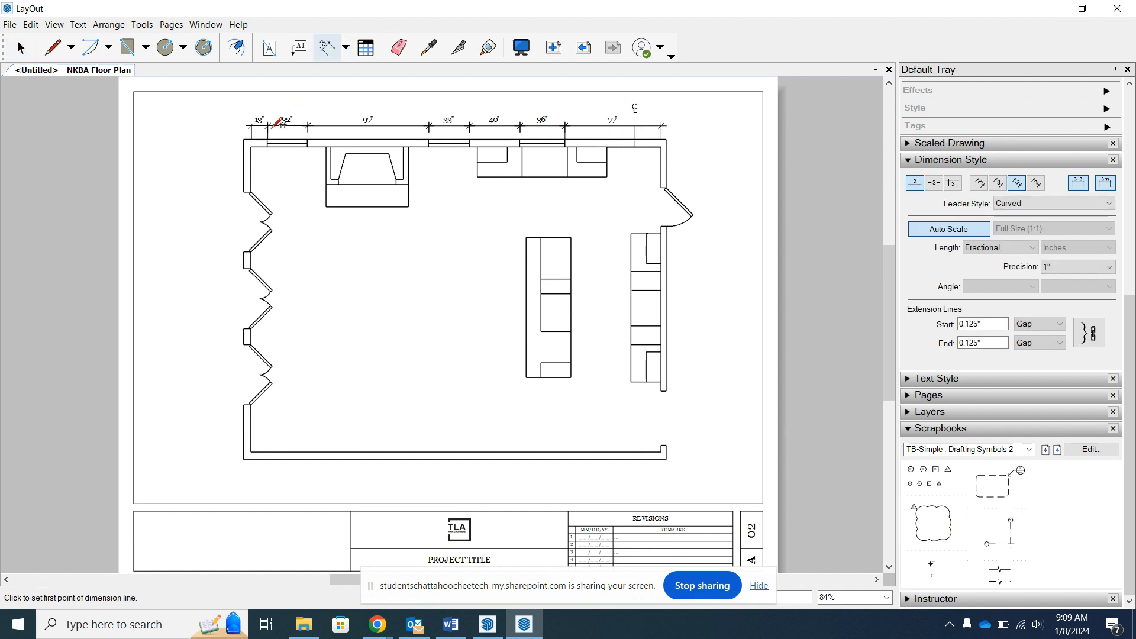
pyautogui.click(252, 146)
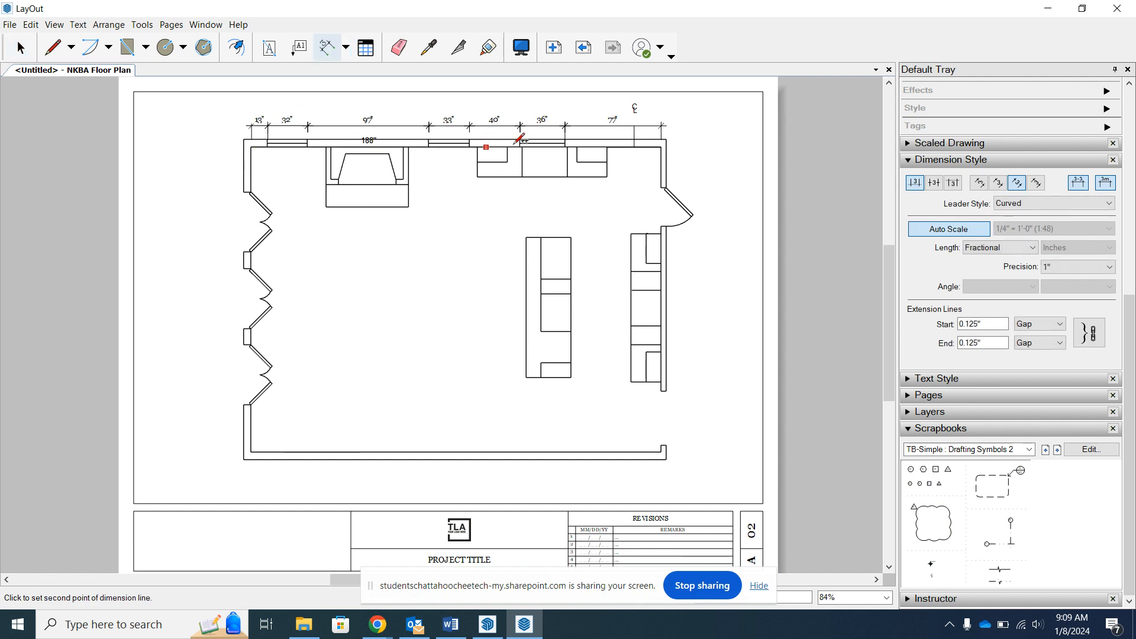
pyautogui.click(634, 146)
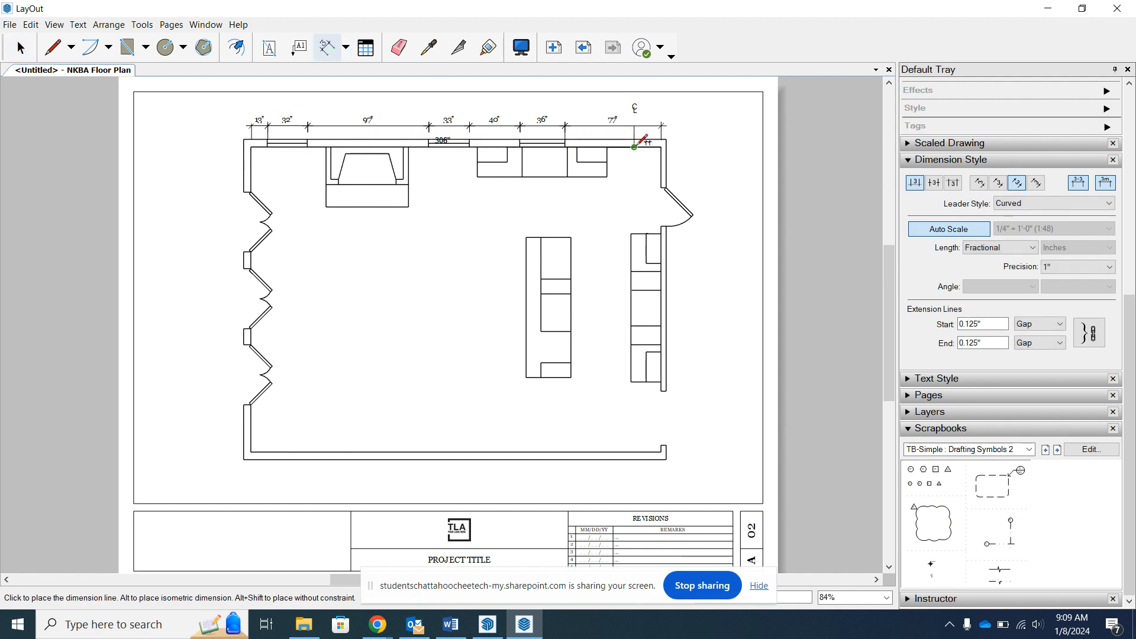
pyautogui.click(629, 110)
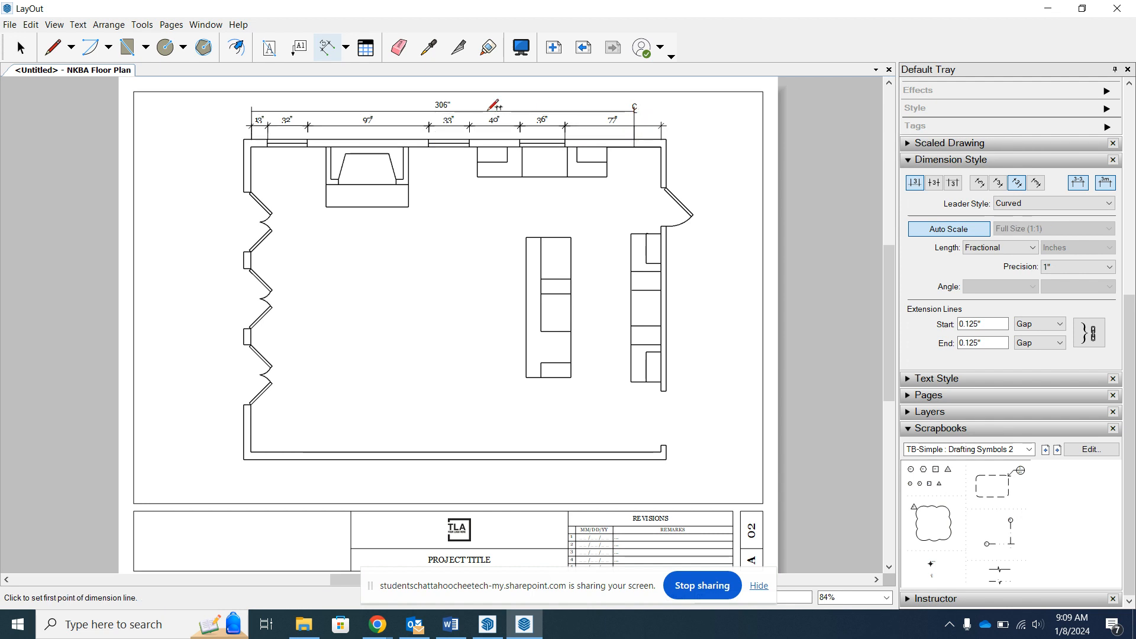
pyautogui.click(634, 146)
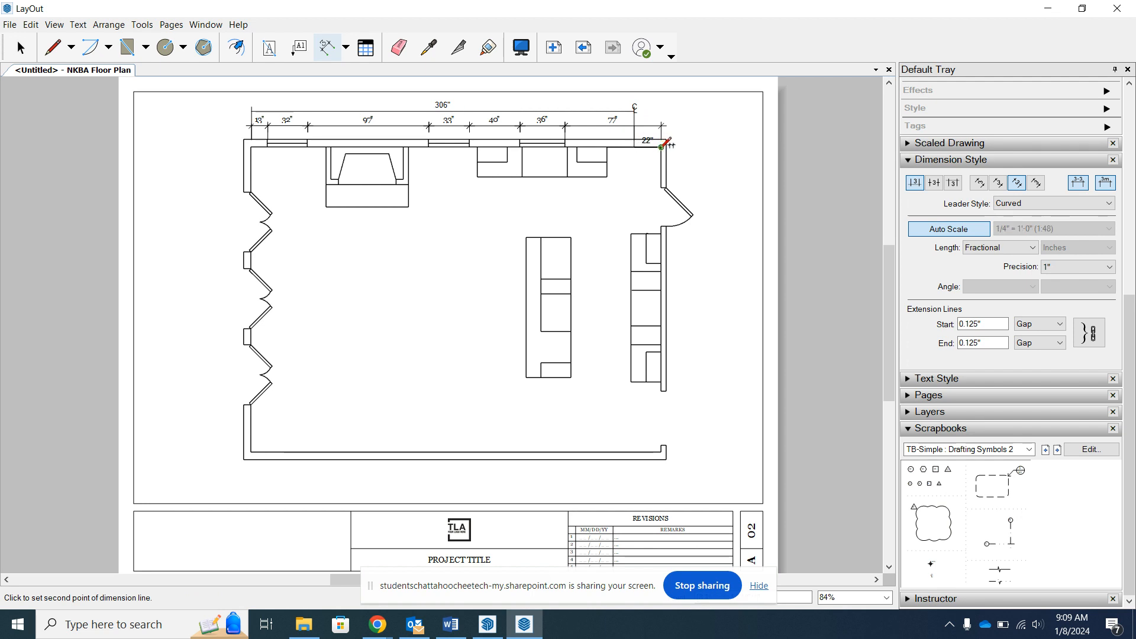
pyautogui.click(661, 147)
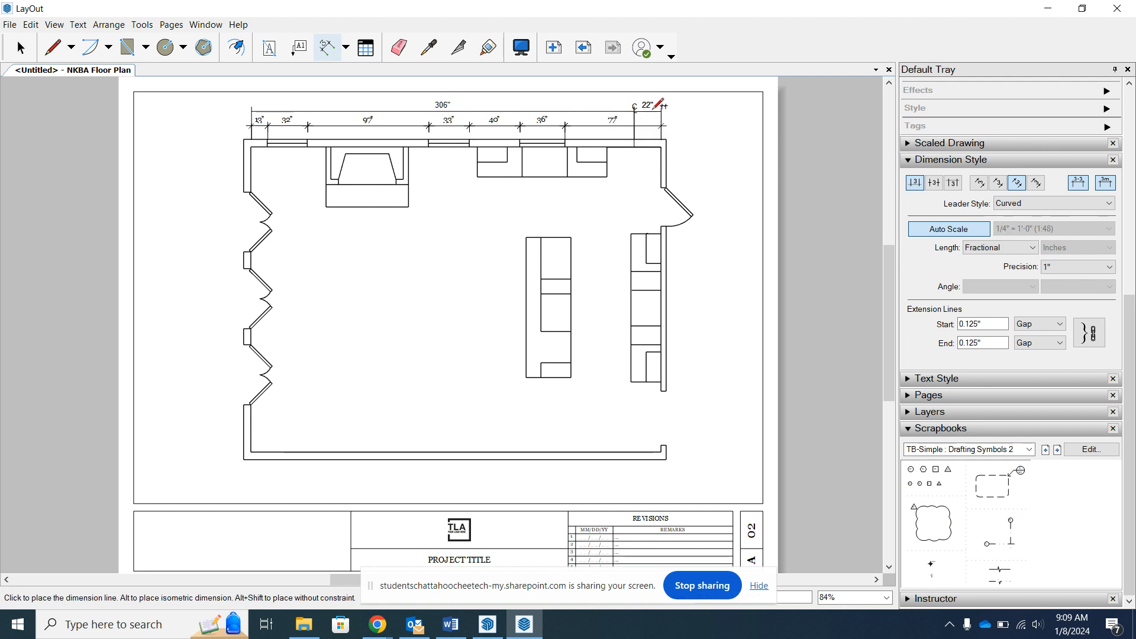
pyautogui.click(659, 103)
# Place a second centerline symbol in the open floor area beside the lower part of the island.
pyautogui.click(20, 47)
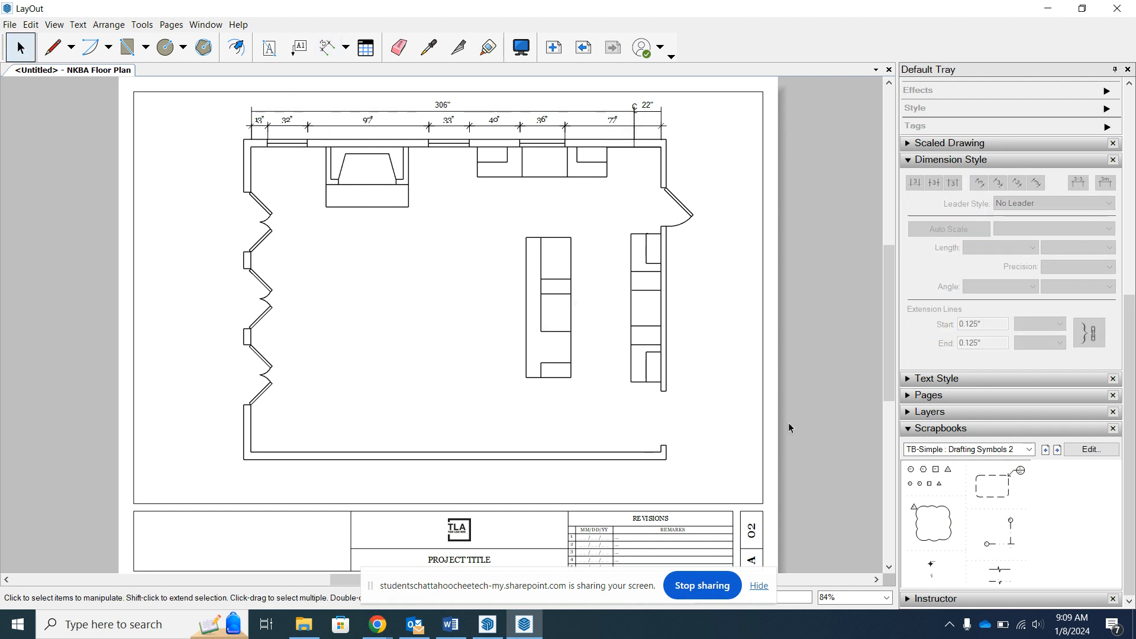
pyautogui.click(932, 579)
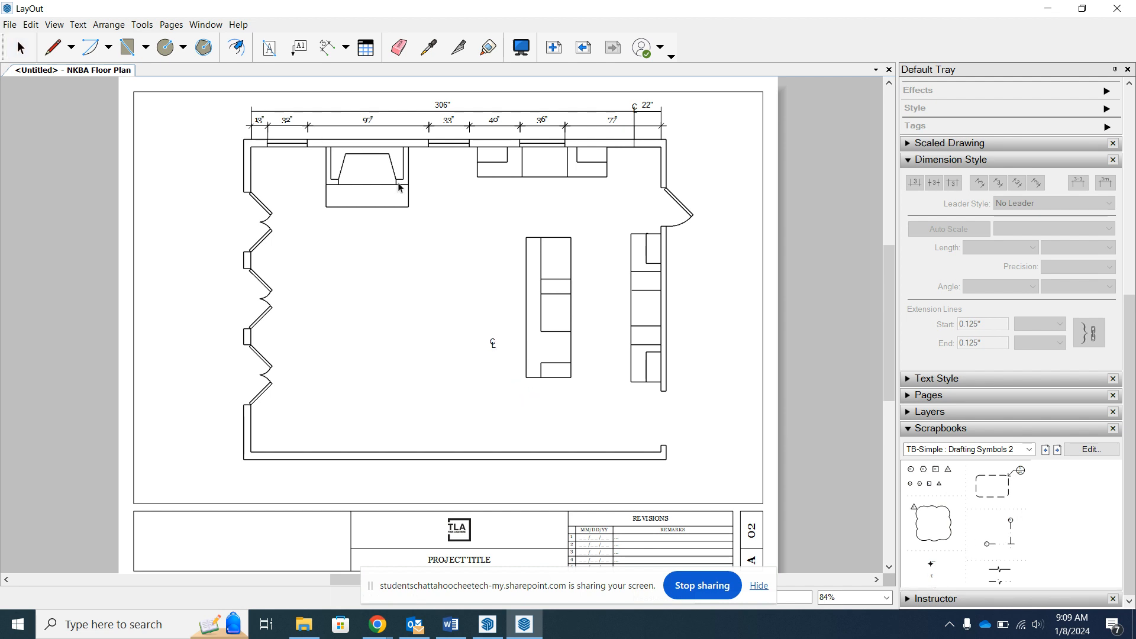
# Try a vertical line from the lower wall up along the island's right edge, and undo it.
pyautogui.click(53, 46)
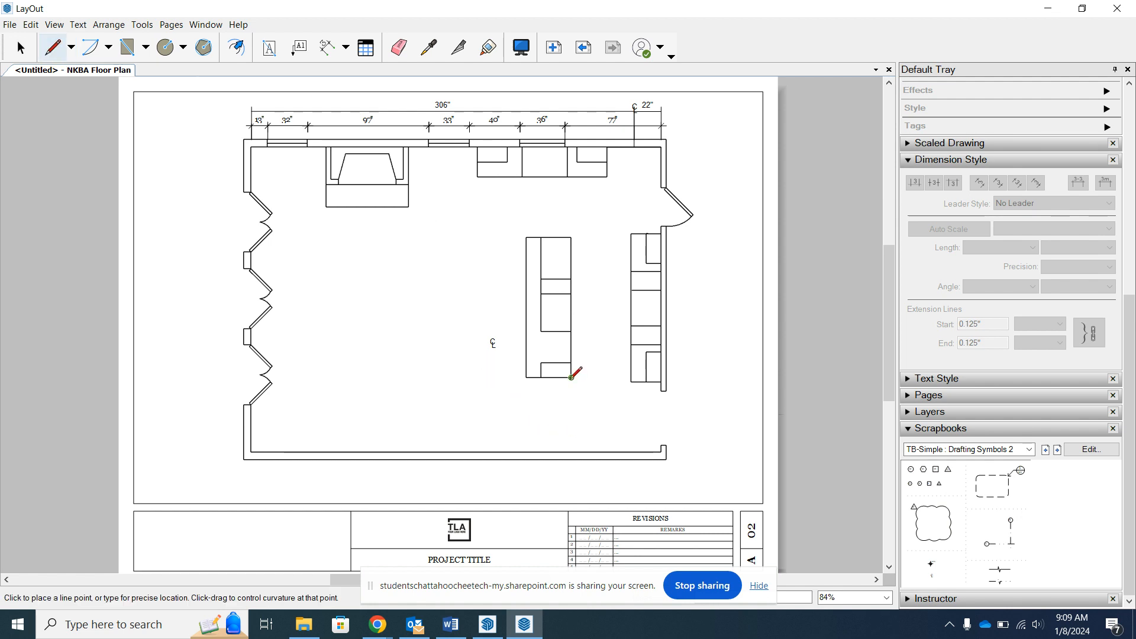
pyautogui.click(571, 451)
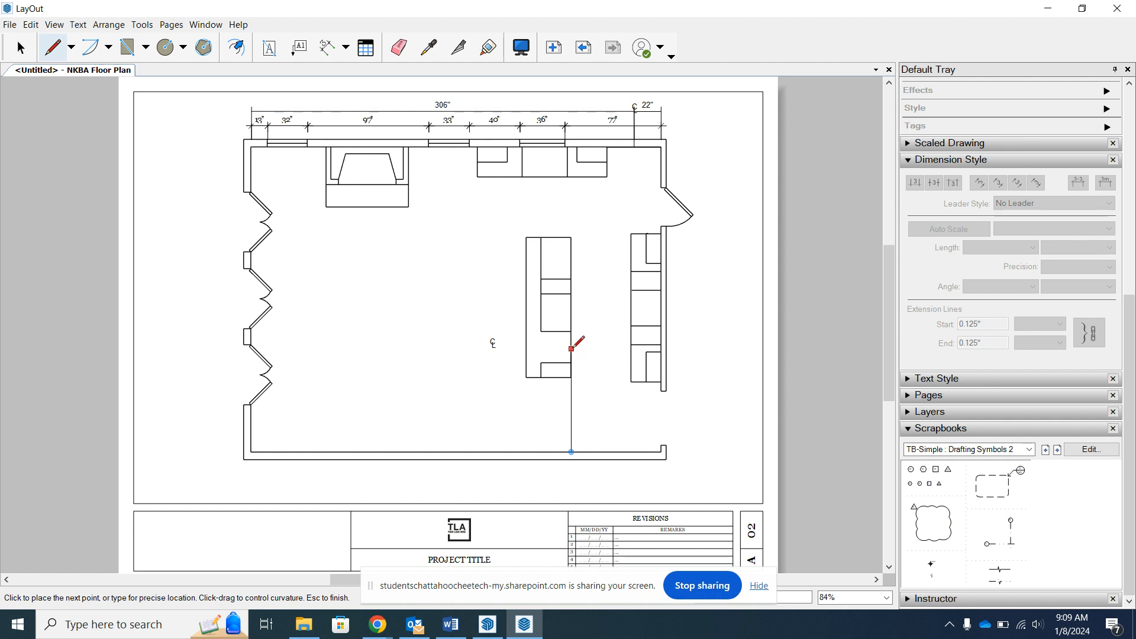
pyautogui.click(571, 349)
pyautogui.press('Escape')
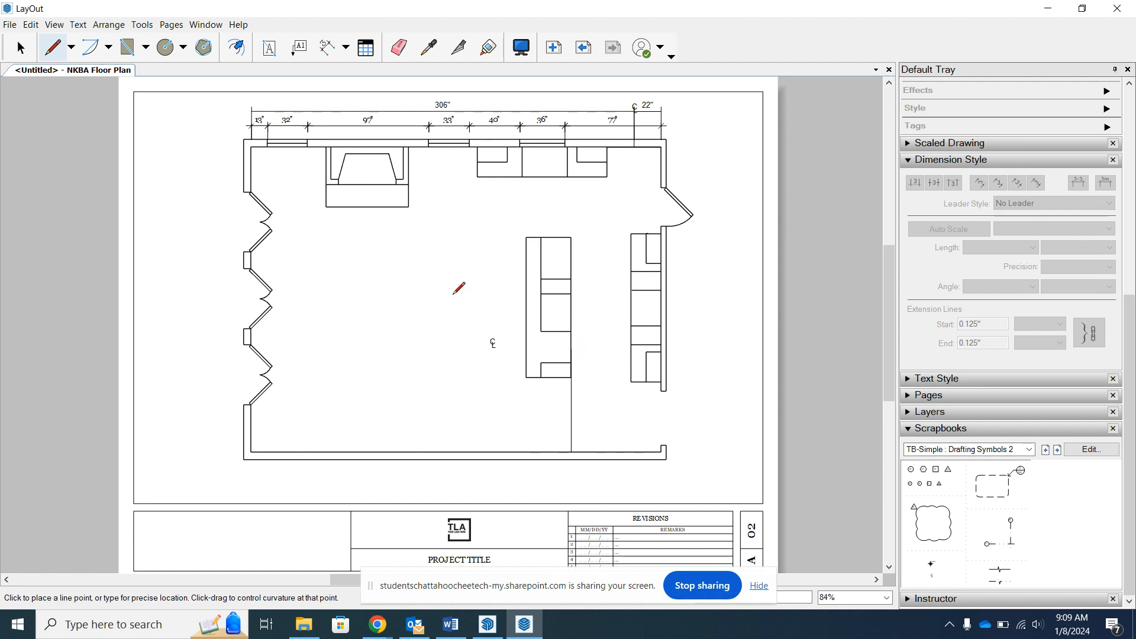
pyautogui.click(31, 24)
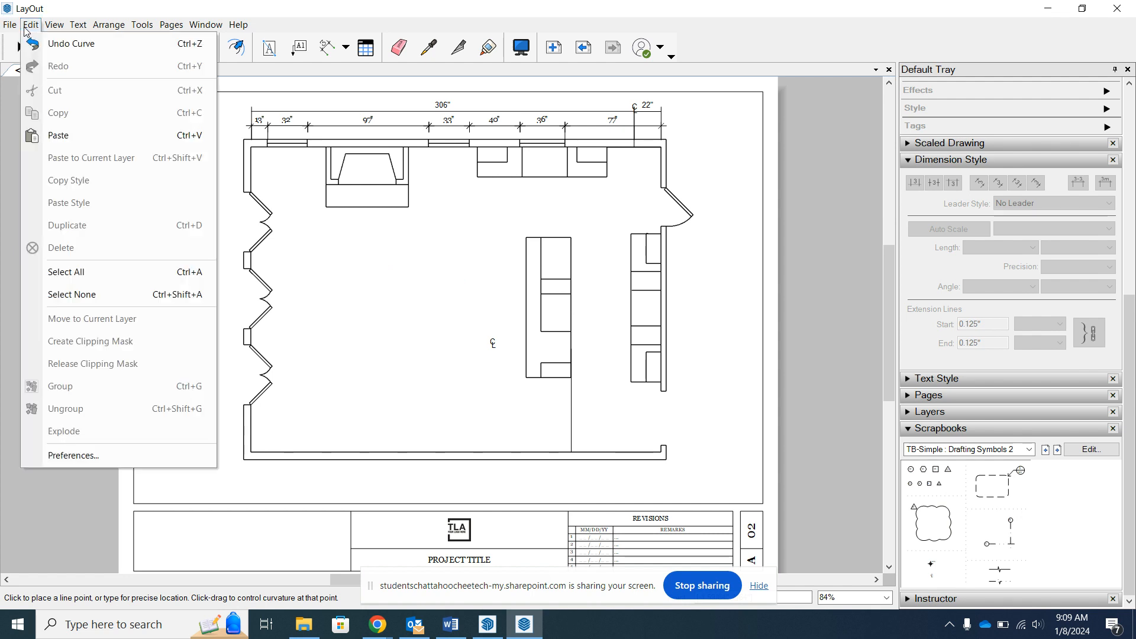
pyautogui.click(59, 44)
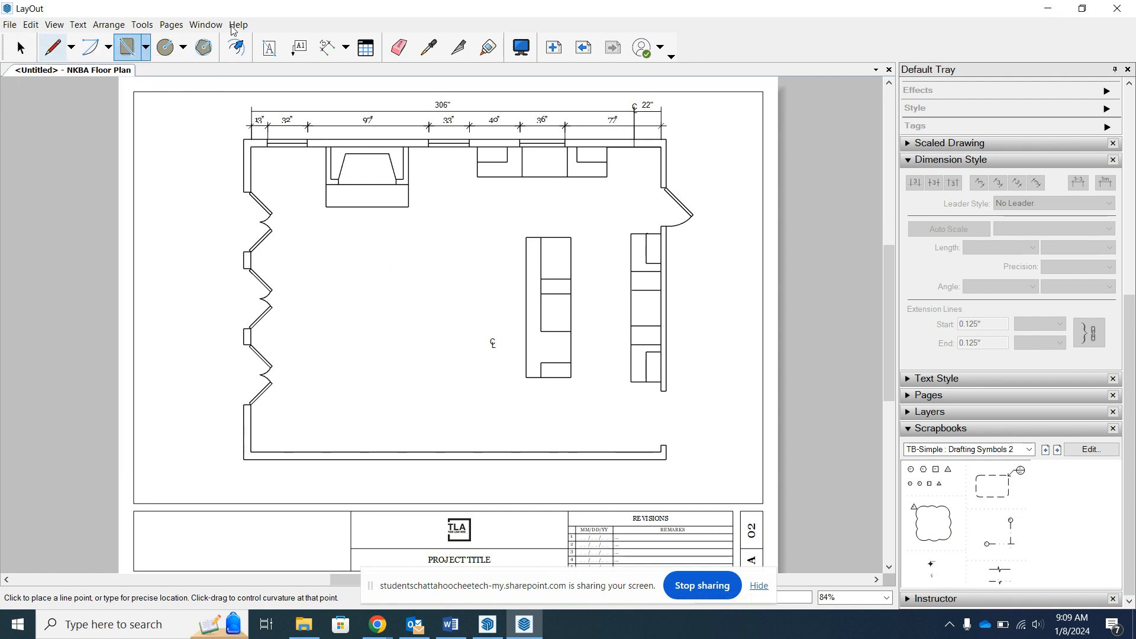
# Dimension vertically from the lower wall's inside face to the center of the island's lower open section, placing the dimension left of the island.
pyautogui.click(326, 53)
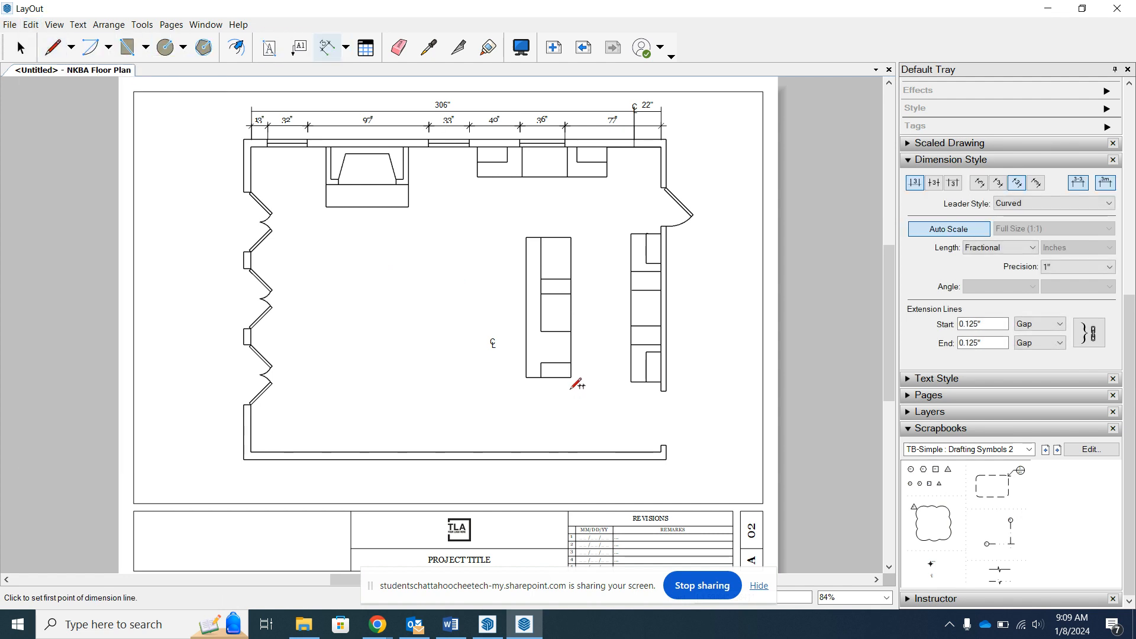
pyautogui.click(576, 451)
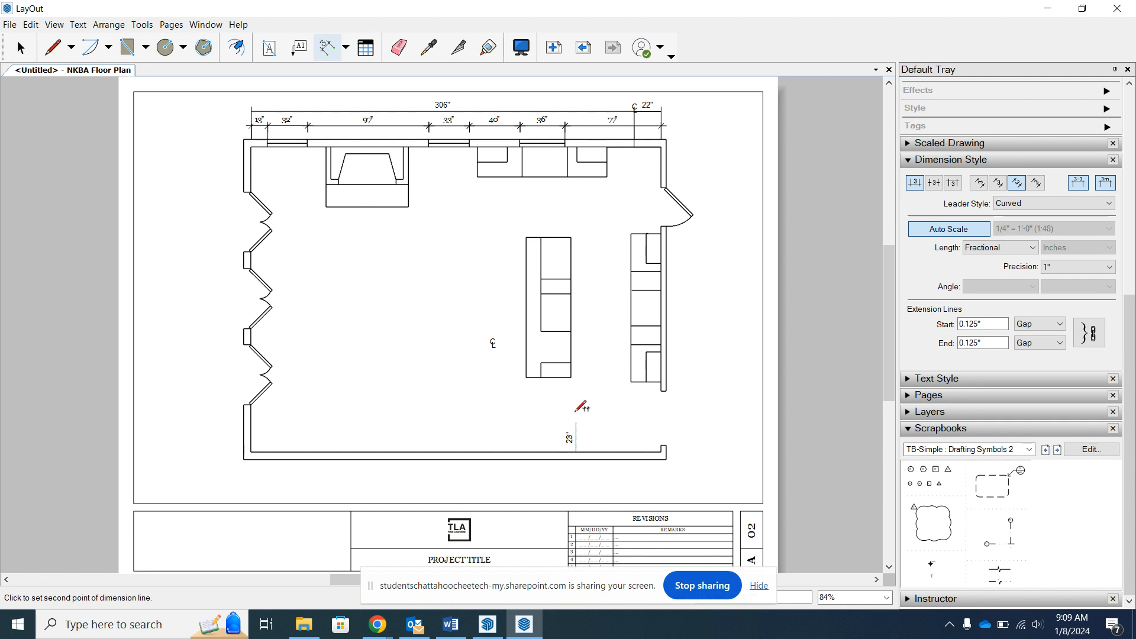
pyautogui.click(573, 347)
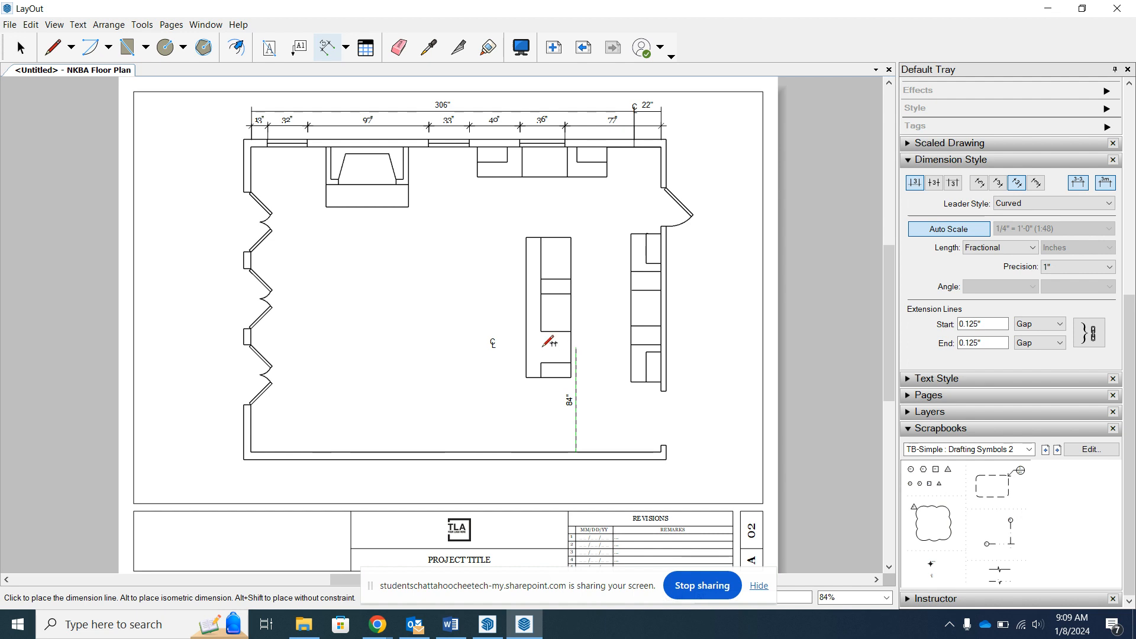
pyautogui.click(510, 344)
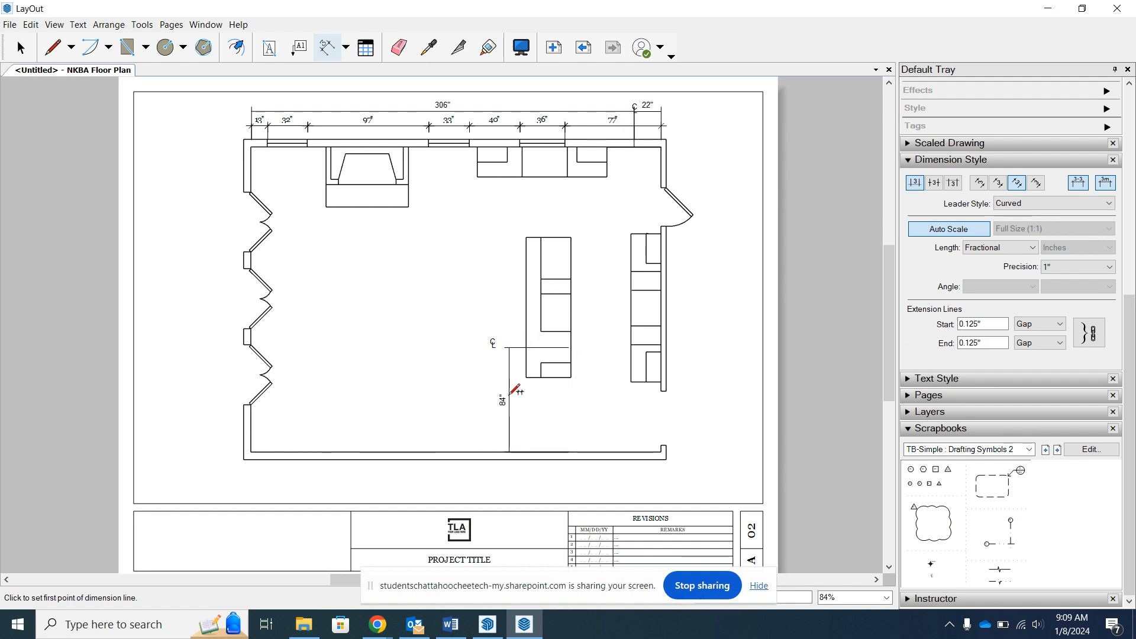
pyautogui.click(19, 47)
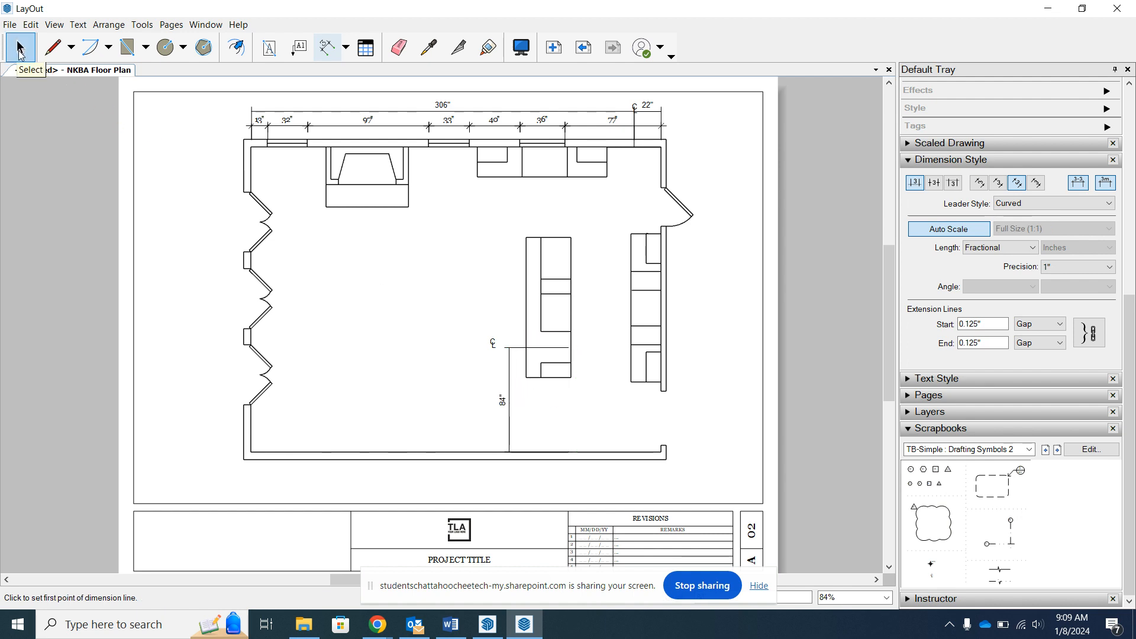
# Rotate the centerline symbol beside the island 90 degrees counterclockwise to match the vertical dimension's text direction.
pyautogui.click(490, 344)
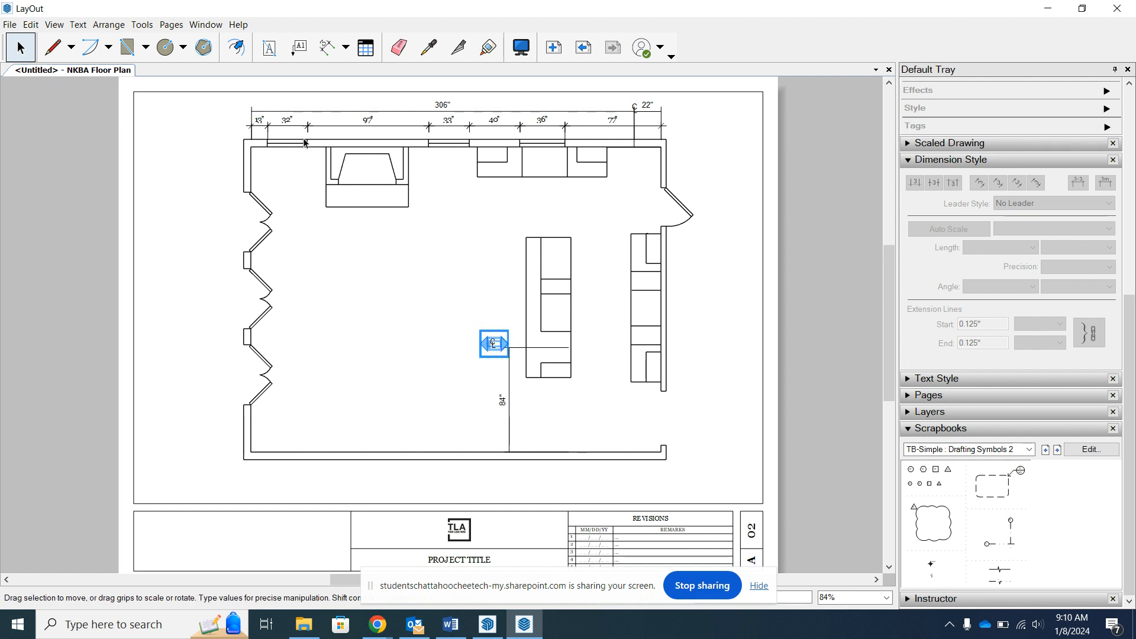
pyautogui.click(55, 25)
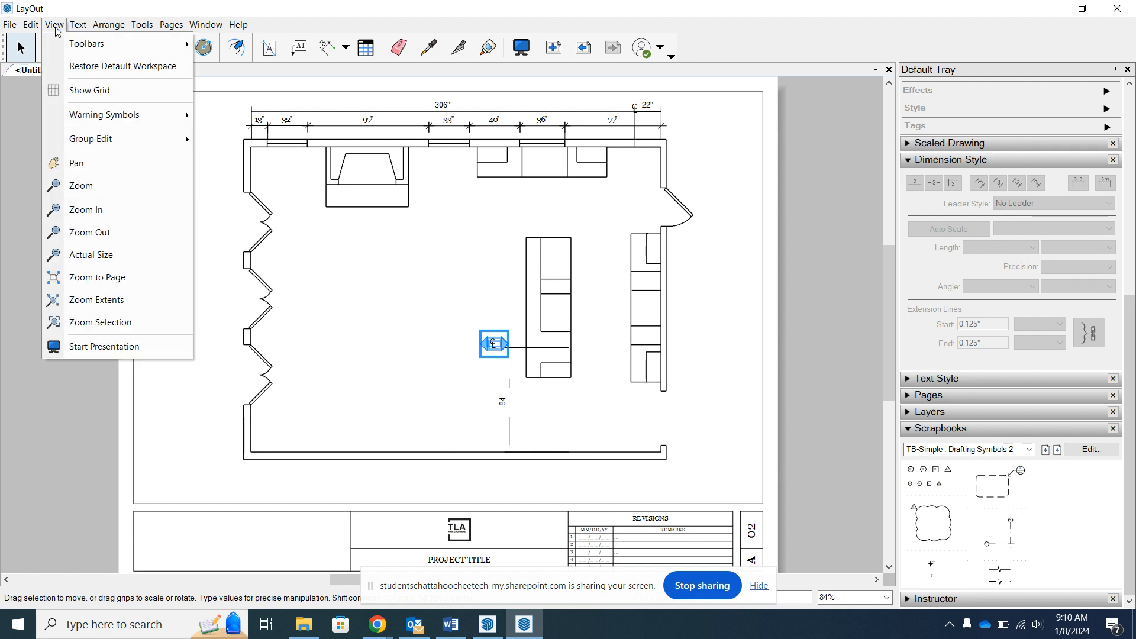
pyautogui.click(106, 210)
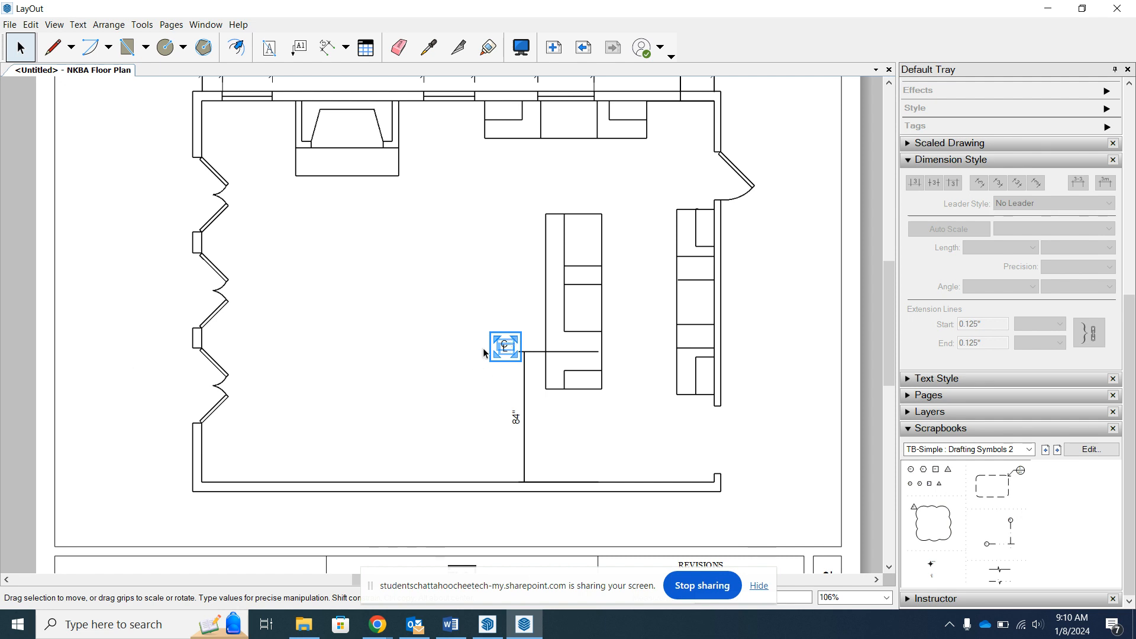
pyautogui.click(54, 25)
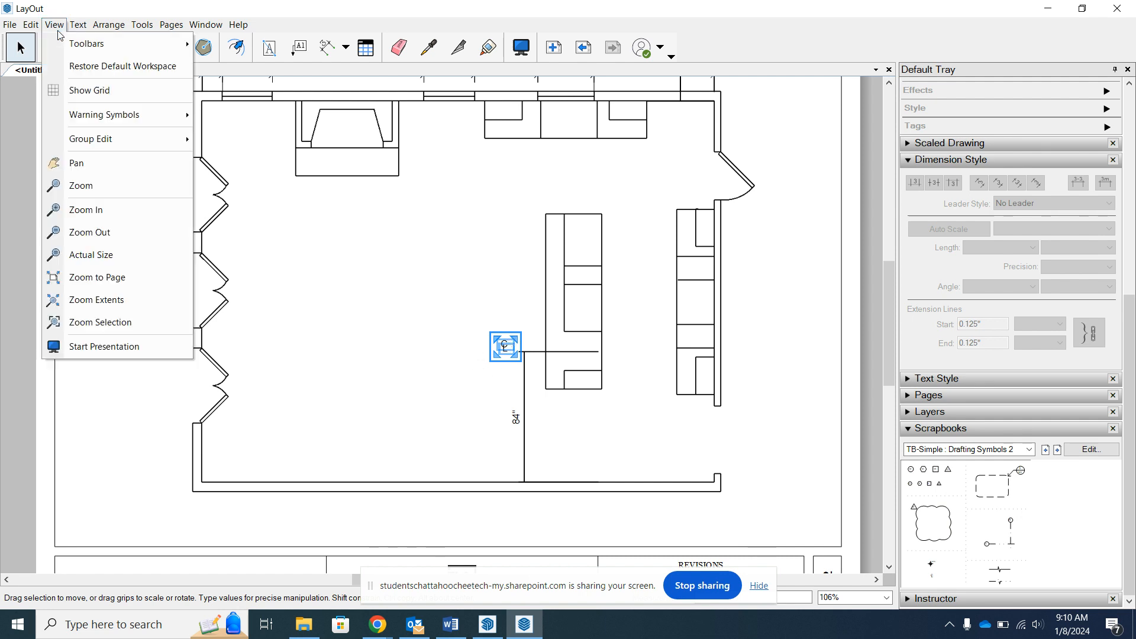
pyautogui.click(105, 187)
pyautogui.moveTo(373, 385); pyautogui.dragTo(424, 272)
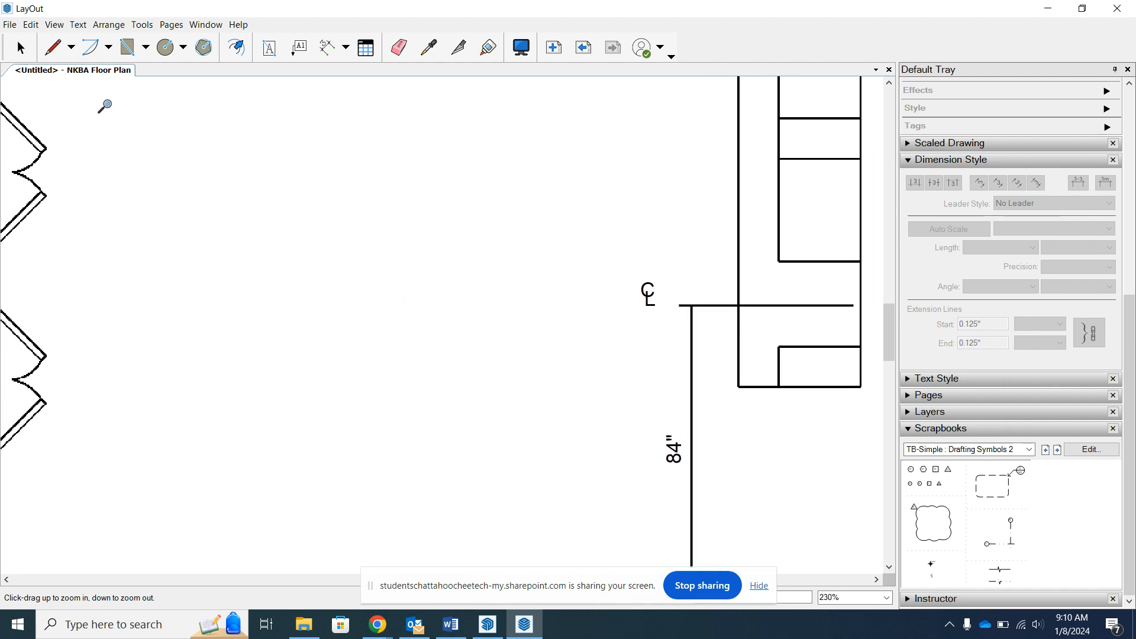
pyautogui.press('space')
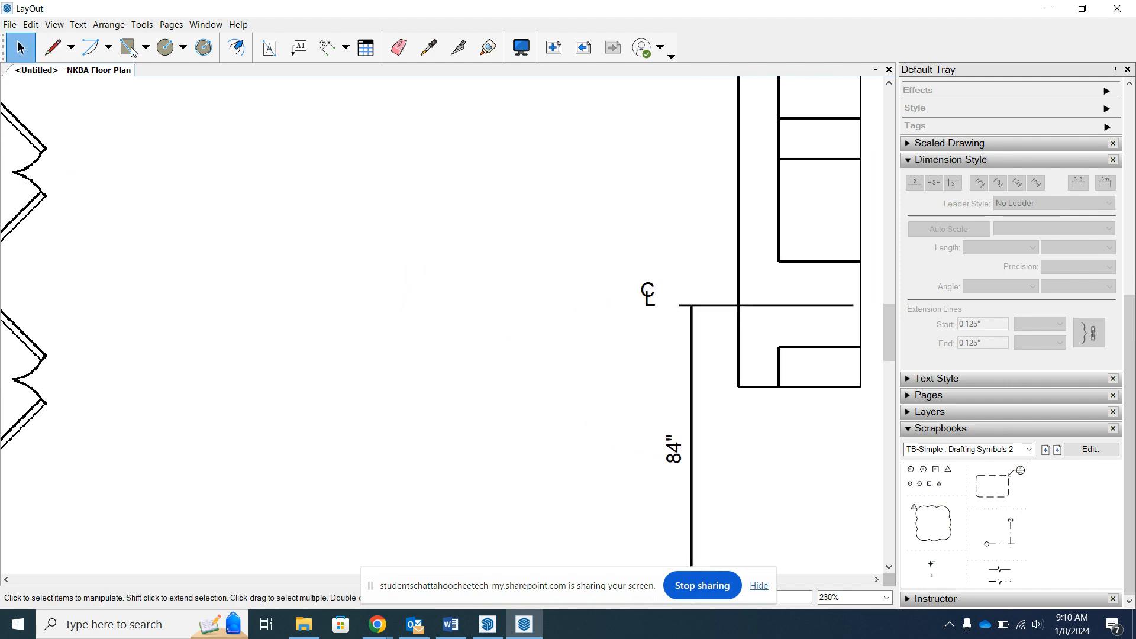
pyautogui.click(649, 300)
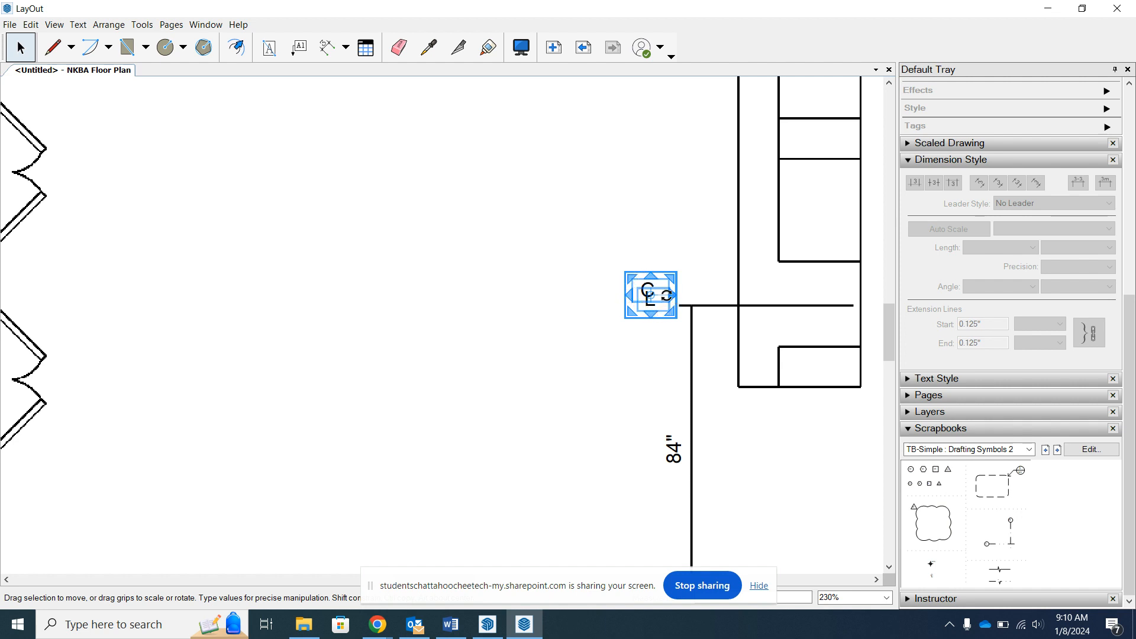
pyautogui.moveTo(667, 294); pyautogui.dragTo(657, 249)
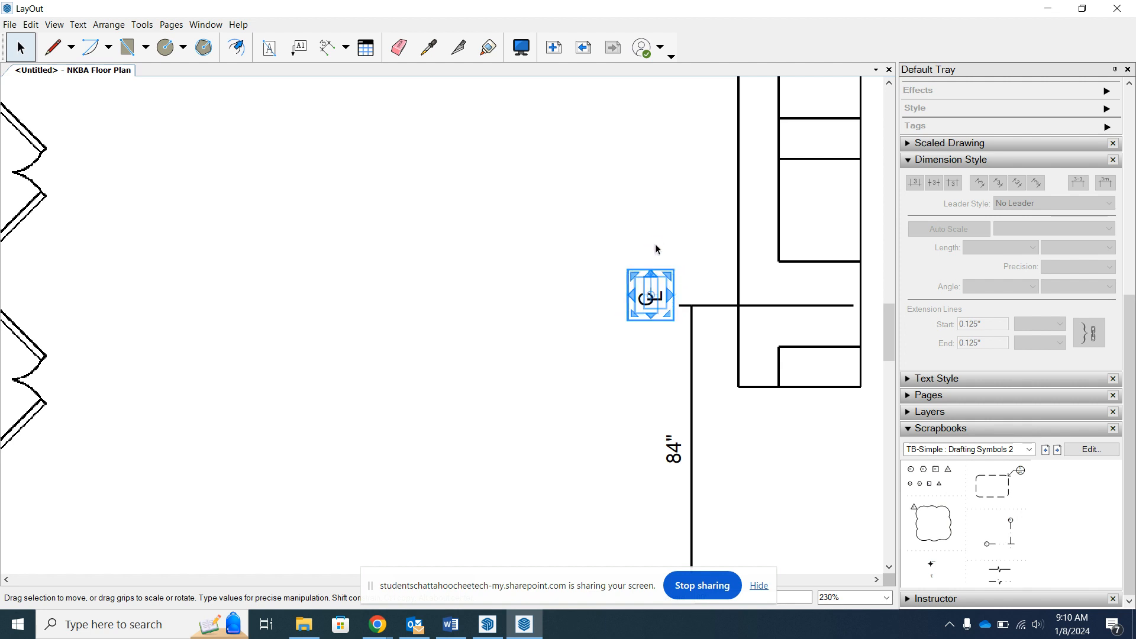
# Move the rotated centerline symbol slightly down to line up with the upper extension line of the island dimension.
pyautogui.click(648, 371)
pyautogui.click(650, 305)
pyautogui.moveTo(649, 300); pyautogui.dragTo(648, 309)
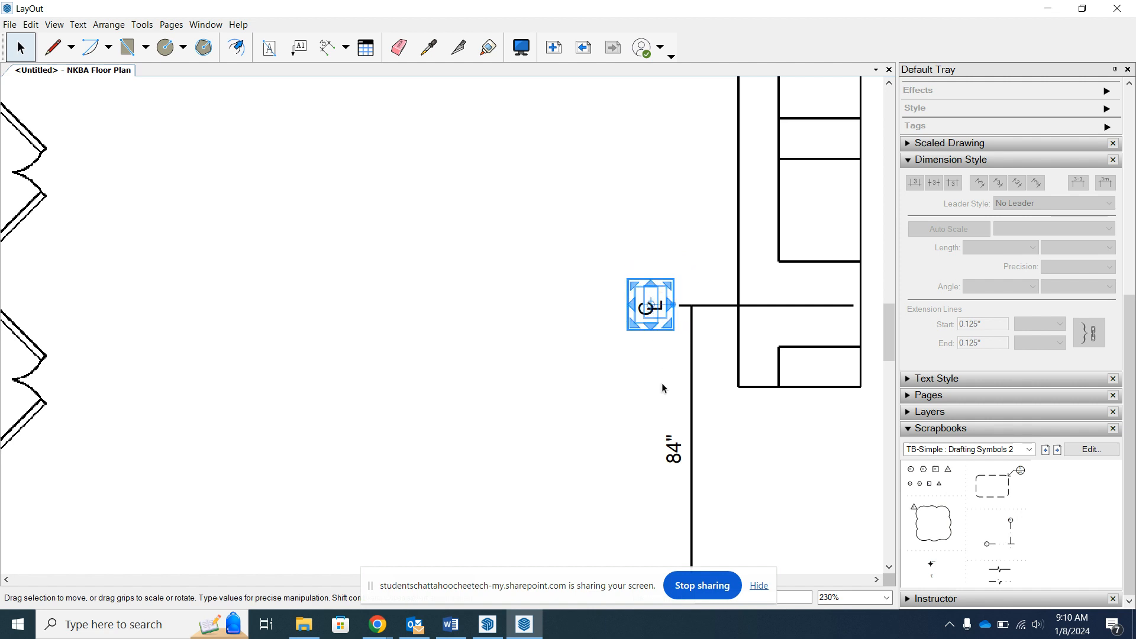
pyautogui.click(651, 410)
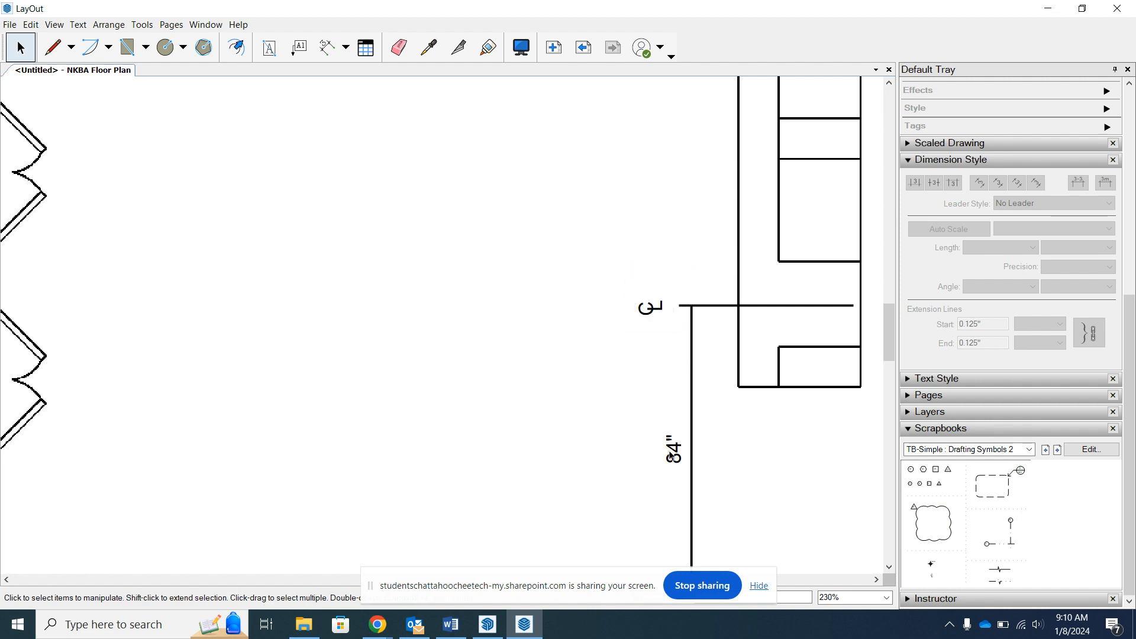
# Switch from the floor plan to the Inside Page and fit the whole page in view.
pyautogui.click(54, 24)
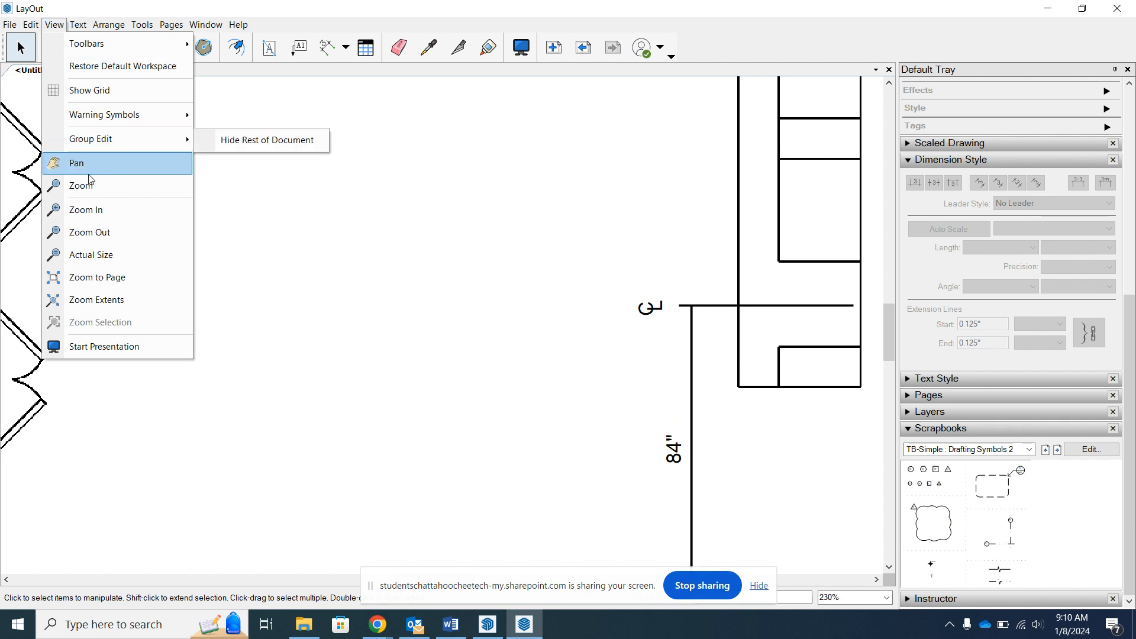
pyautogui.click(99, 236)
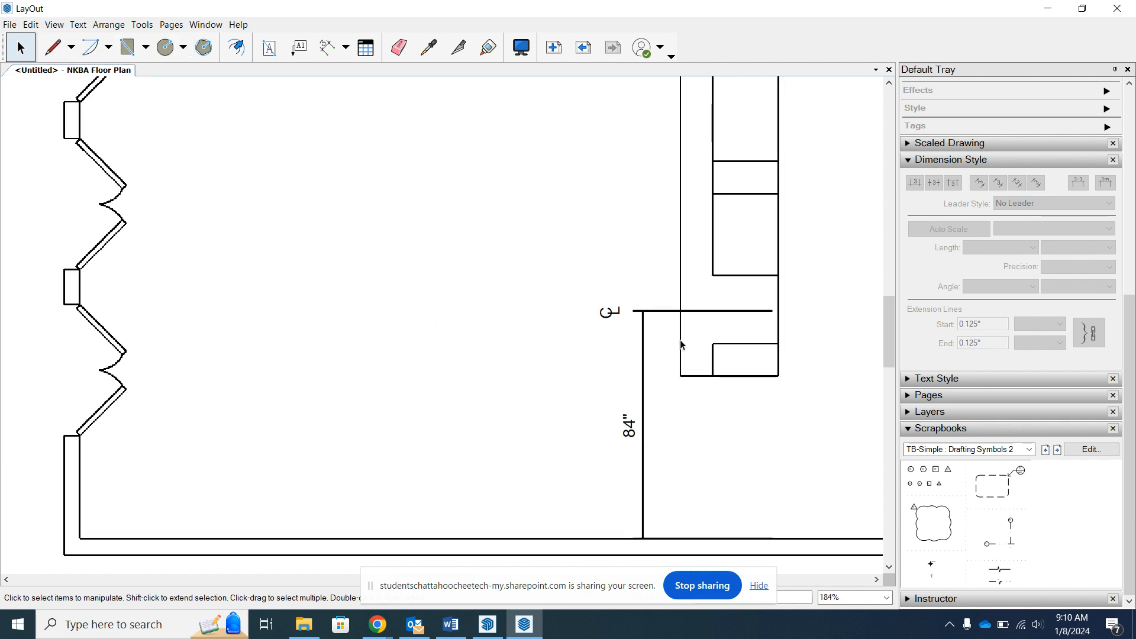
pyautogui.moveTo(1131, 381); pyautogui.dragTo(1116, 254)
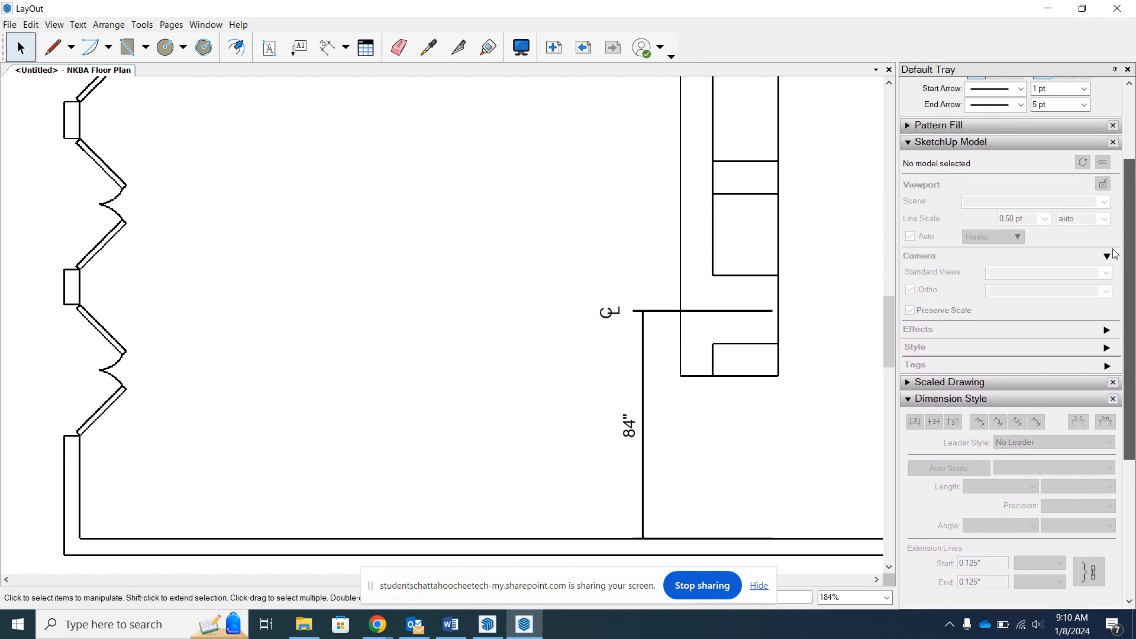
pyautogui.scroll(-5, 1116, 254)
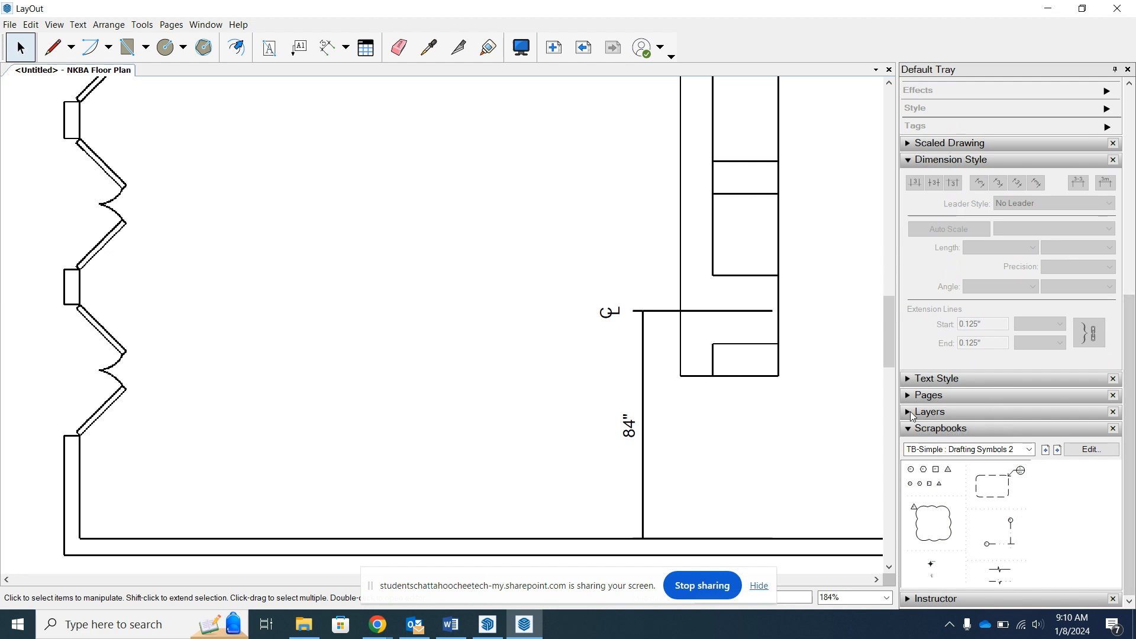
pyautogui.click(905, 396)
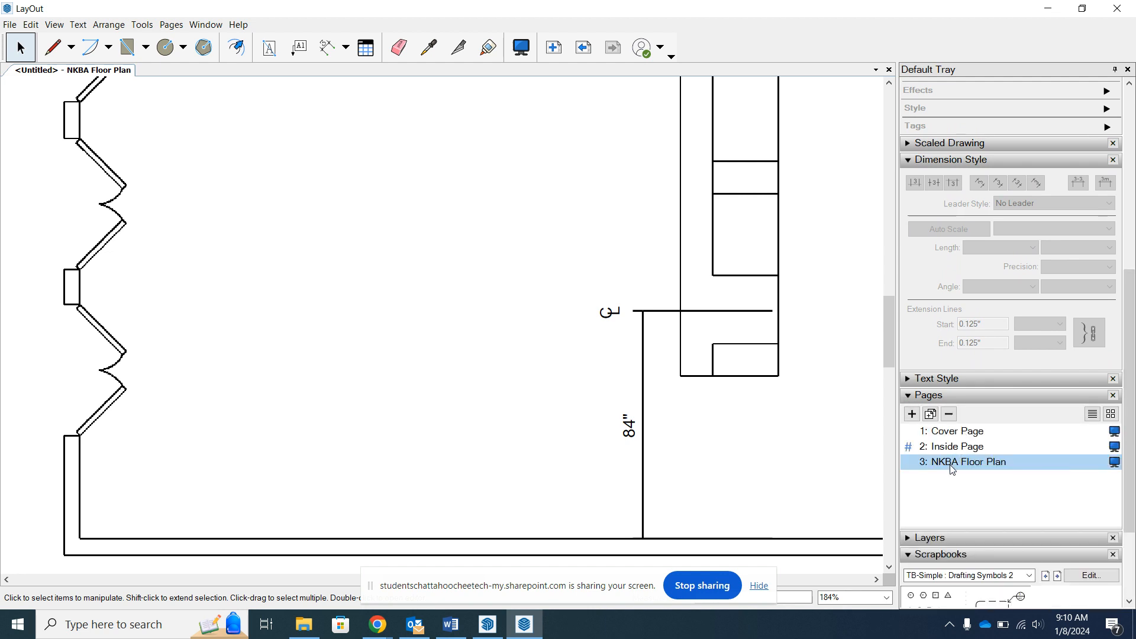
pyautogui.click(955, 449)
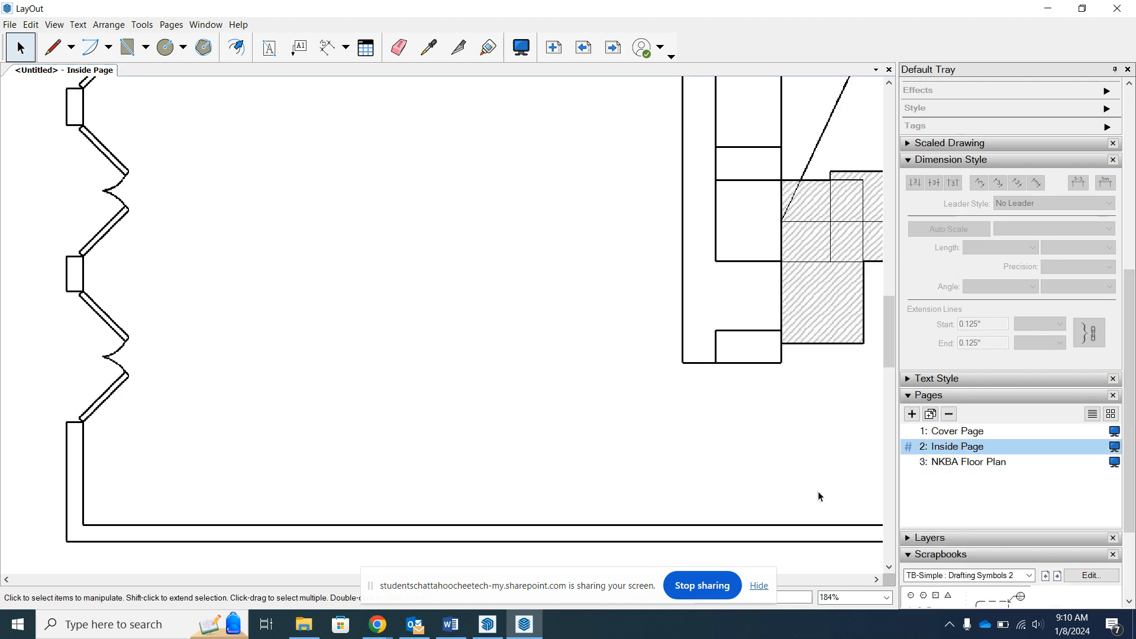
pyautogui.click(53, 24)
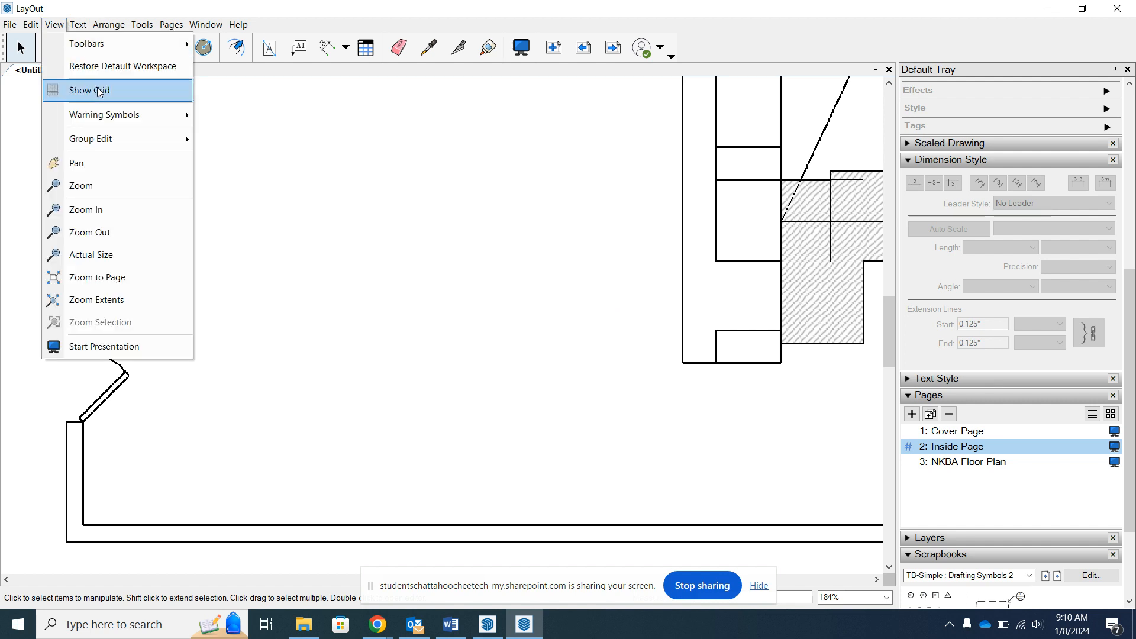
pyautogui.click(100, 282)
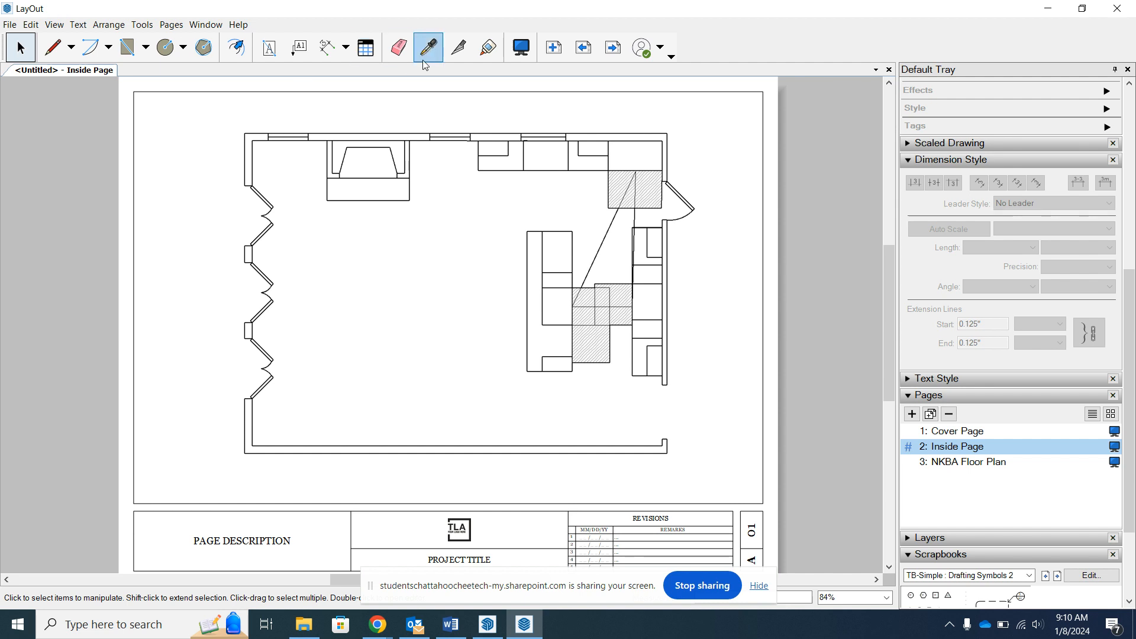
# Dimension the upper hatched clearance area, placing its depth dimension to its left and its width dimension below it.
pyautogui.click(325, 53)
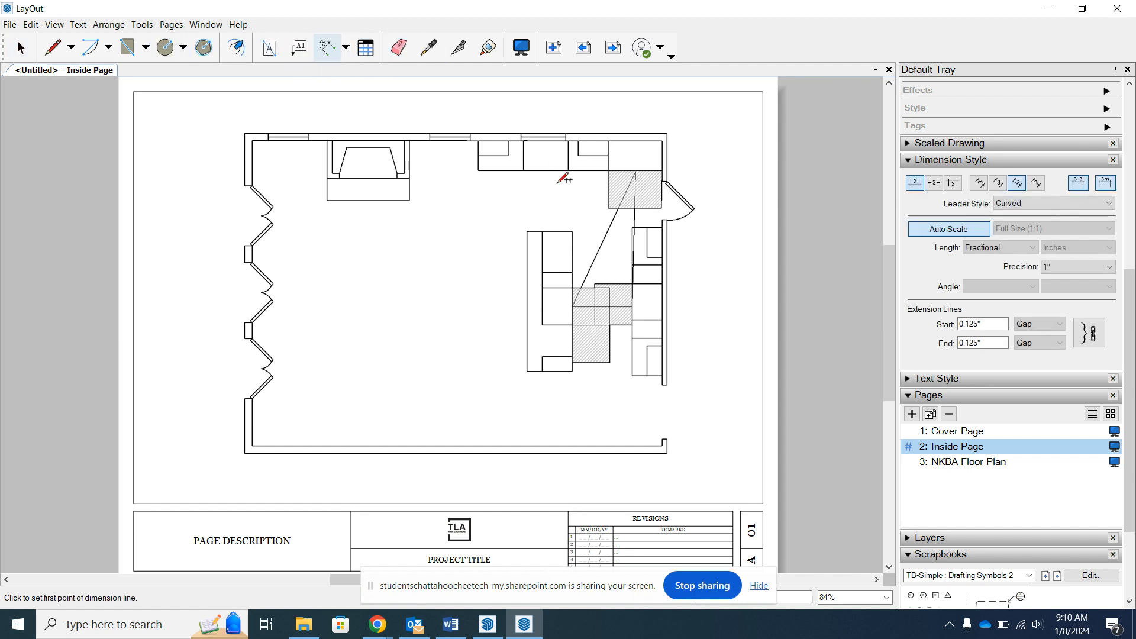
pyautogui.click(608, 171)
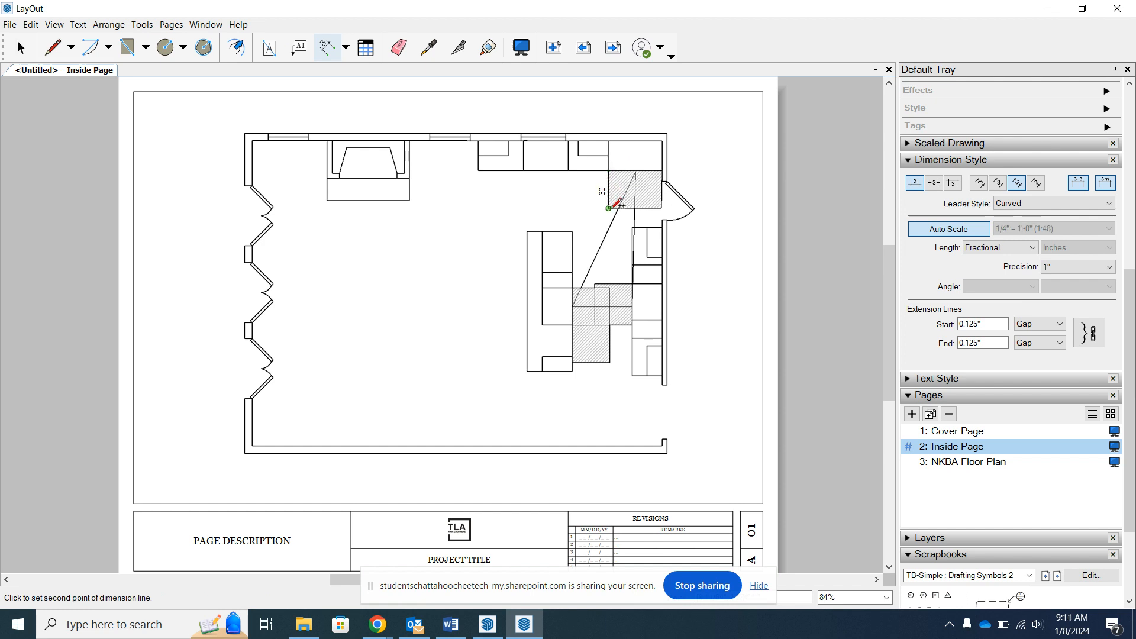
pyautogui.click(608, 208)
pyautogui.click(580, 189)
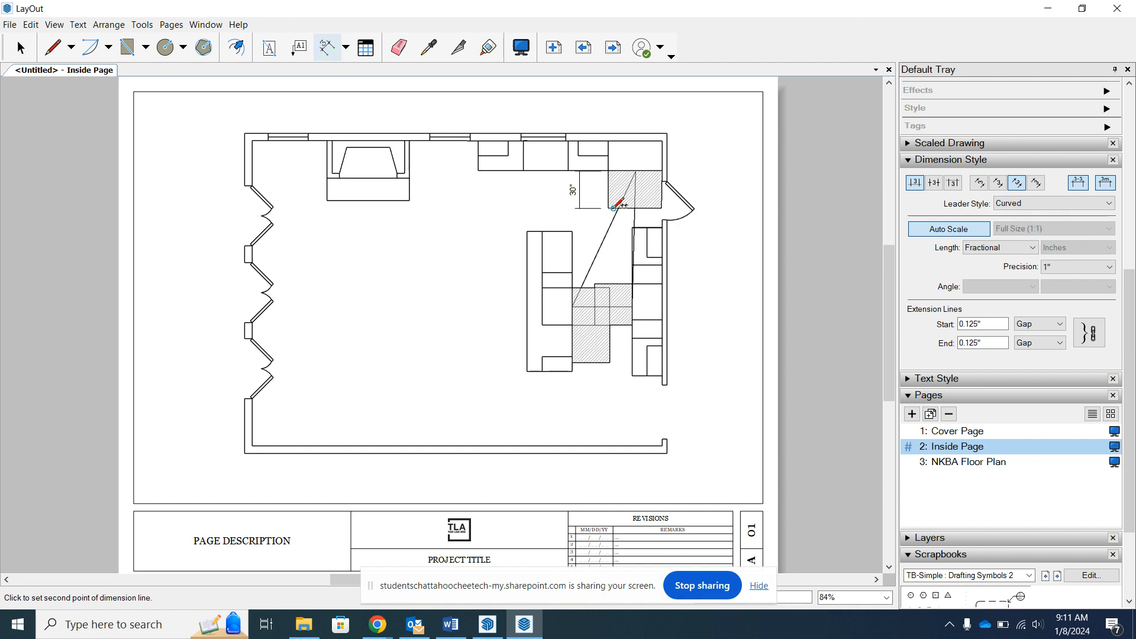
pyautogui.click(609, 209)
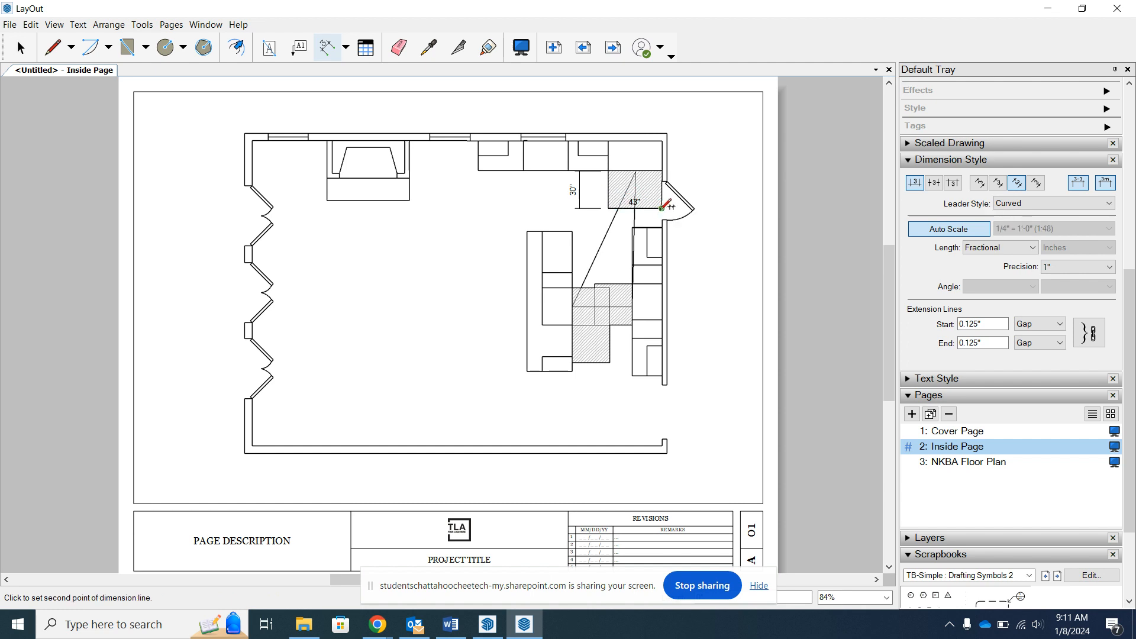
pyautogui.click(661, 208)
pyautogui.click(653, 226)
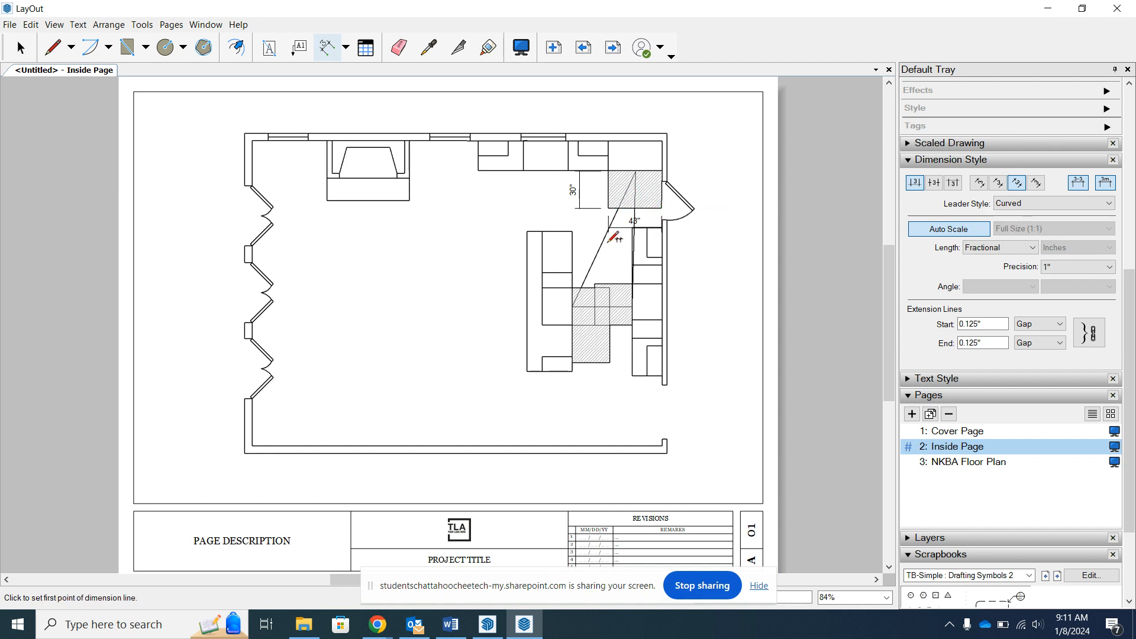
# Dimension vertically from the island's upper left corner to the front of the upper wall cabinets, placing the dimension left of the island.
pyautogui.click(527, 231)
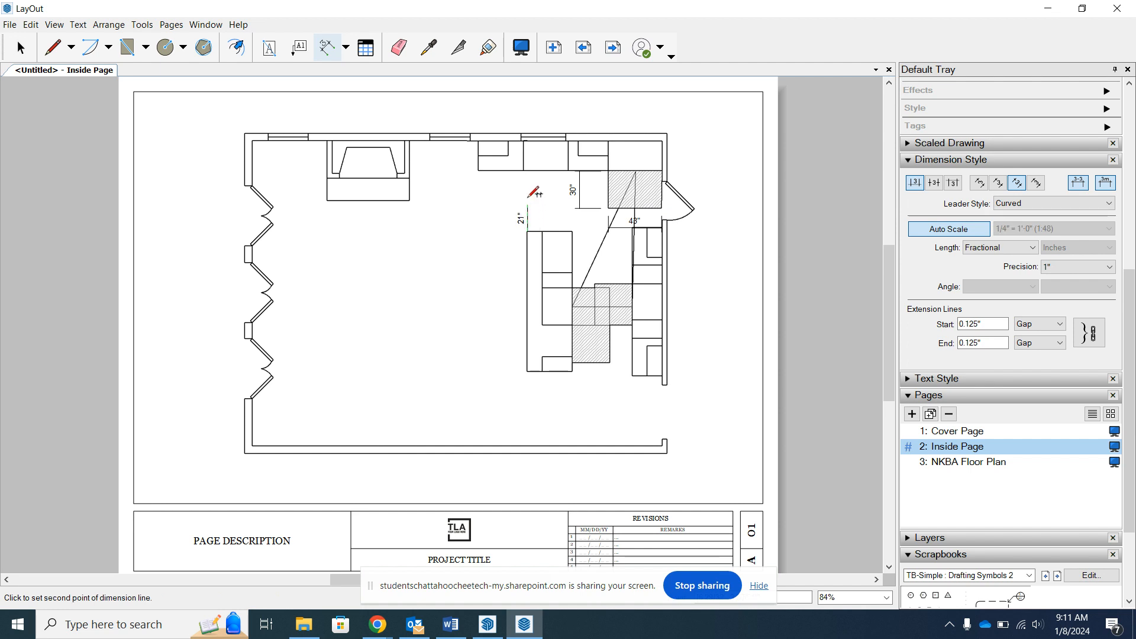
pyautogui.click(527, 171)
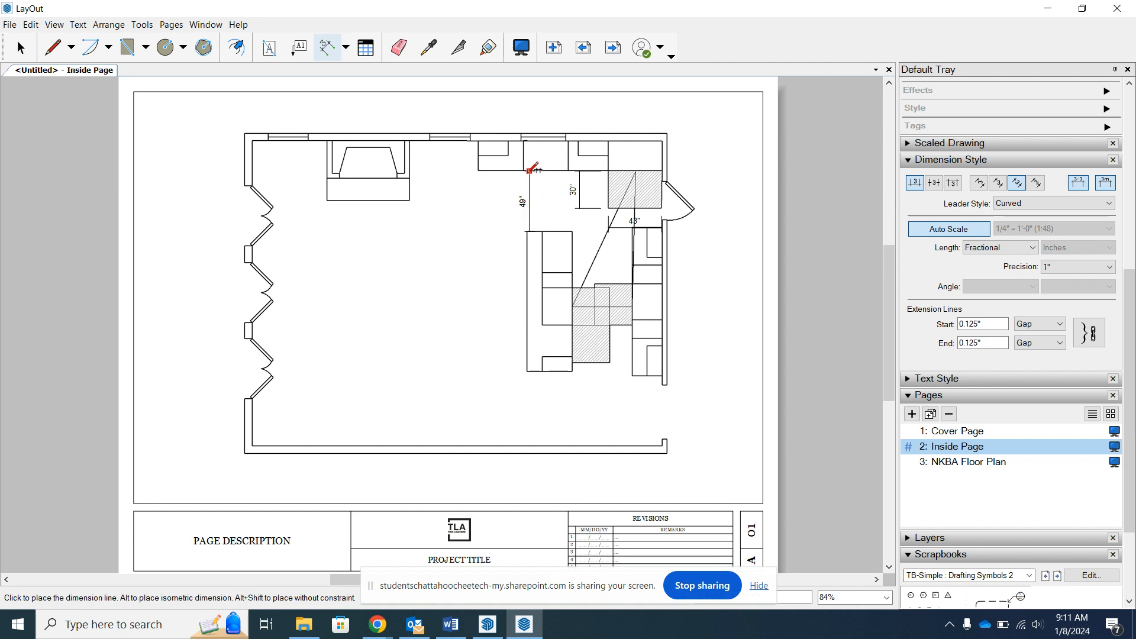
pyautogui.click(508, 183)
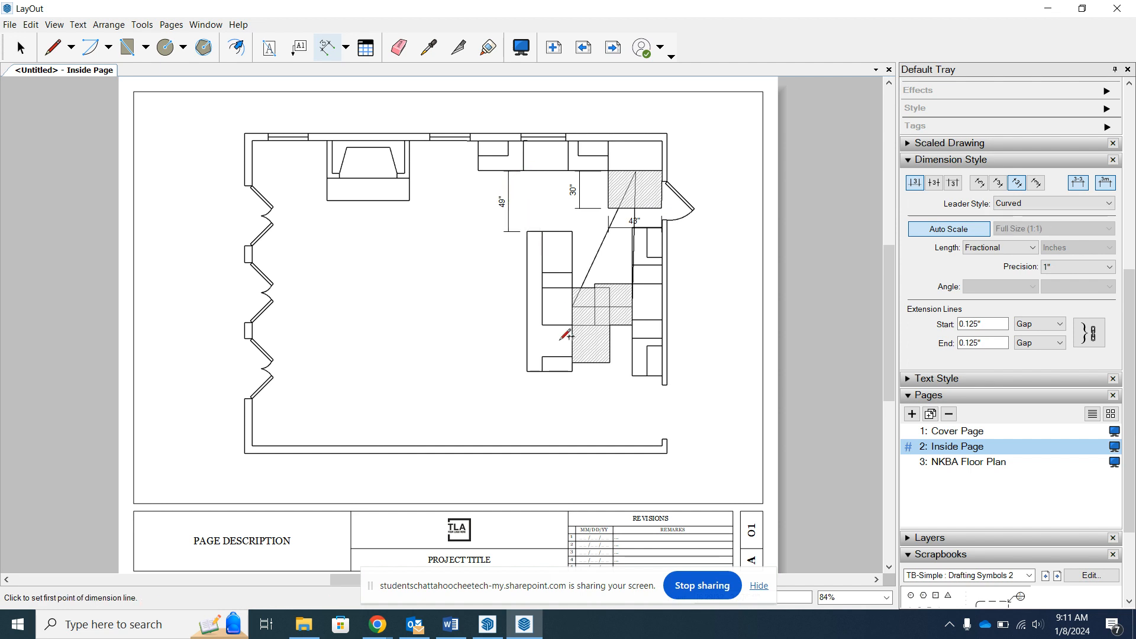
# Dimension the aisle from the island's lower right corner to the front of the right wall cabinets, placing the dimension below.
pyautogui.click(573, 371)
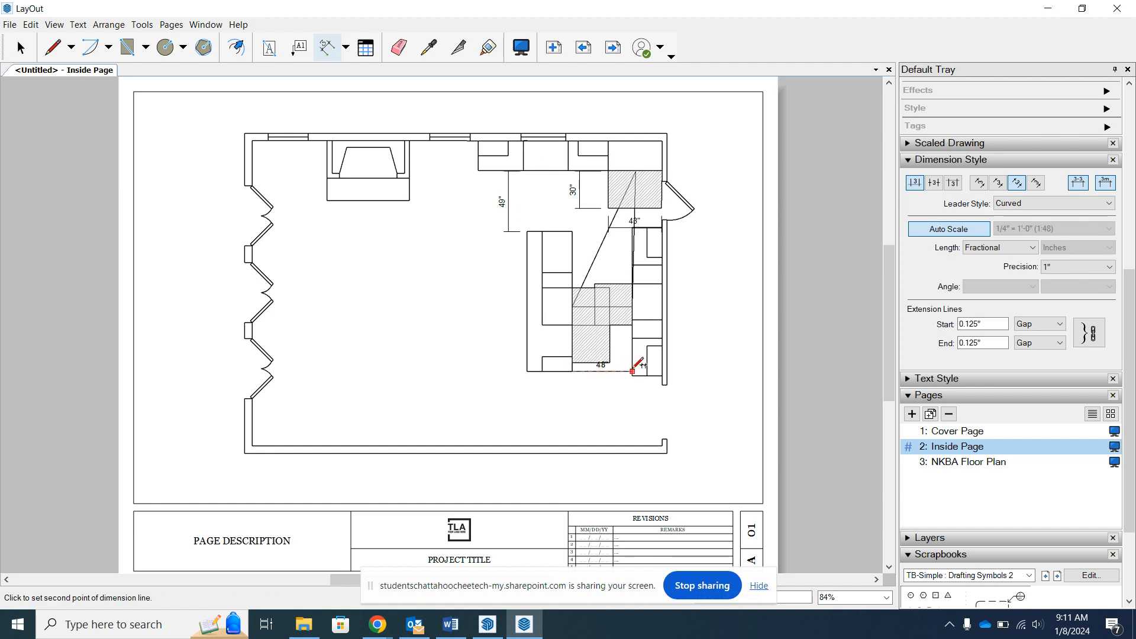
pyautogui.click(632, 370)
pyautogui.click(630, 397)
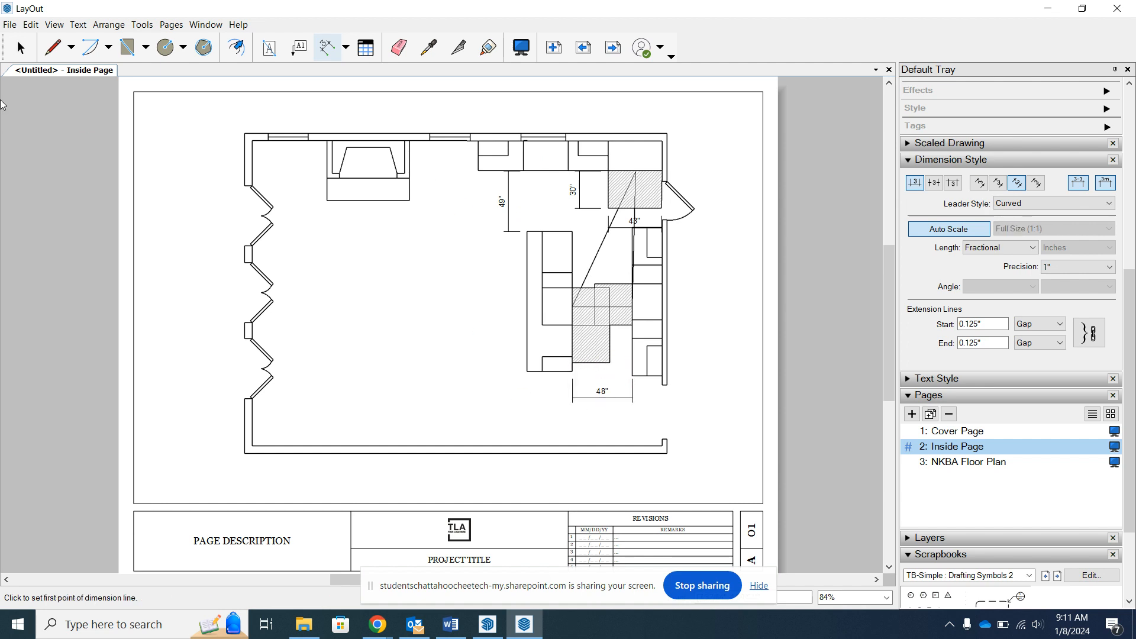
pyautogui.click(20, 47)
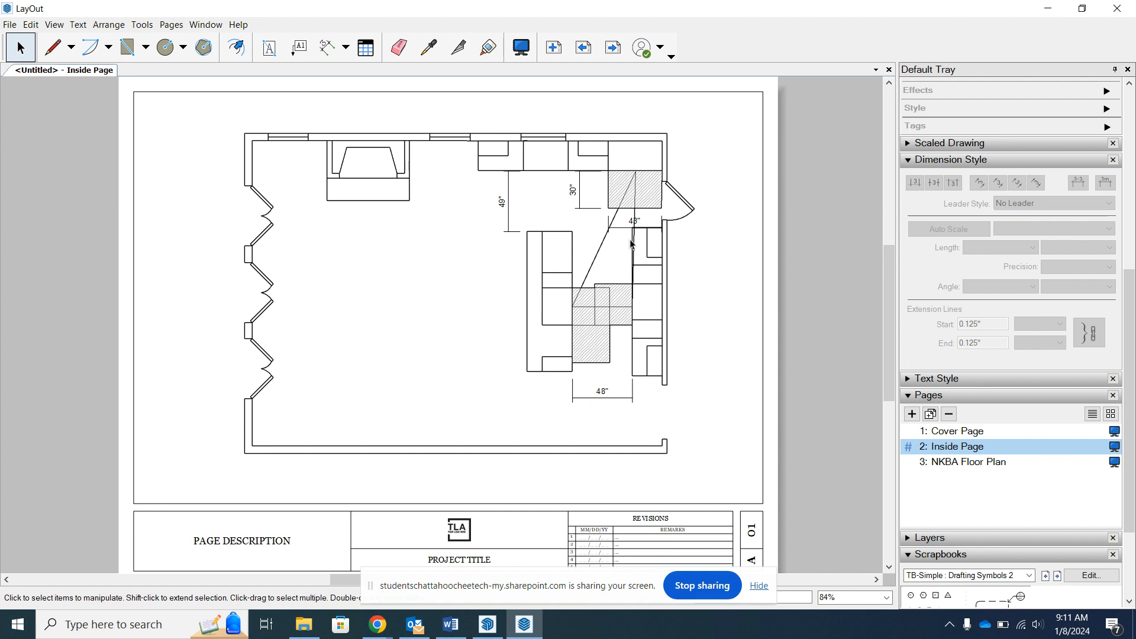